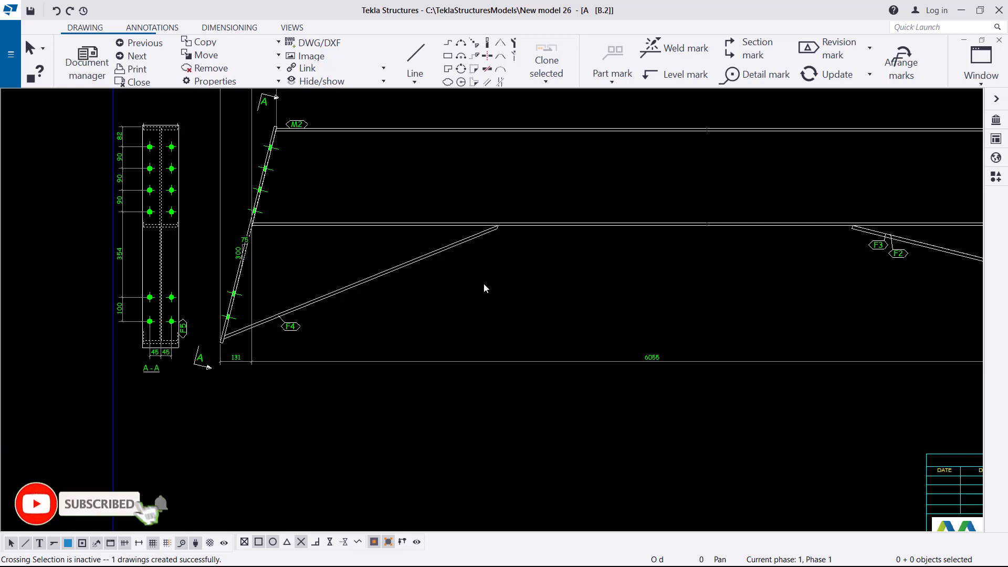
- Examine the rafter's front view, end-plate sections A-A and B-B, and their dimensions and part marks
scroll(524, 290, "down", 2)
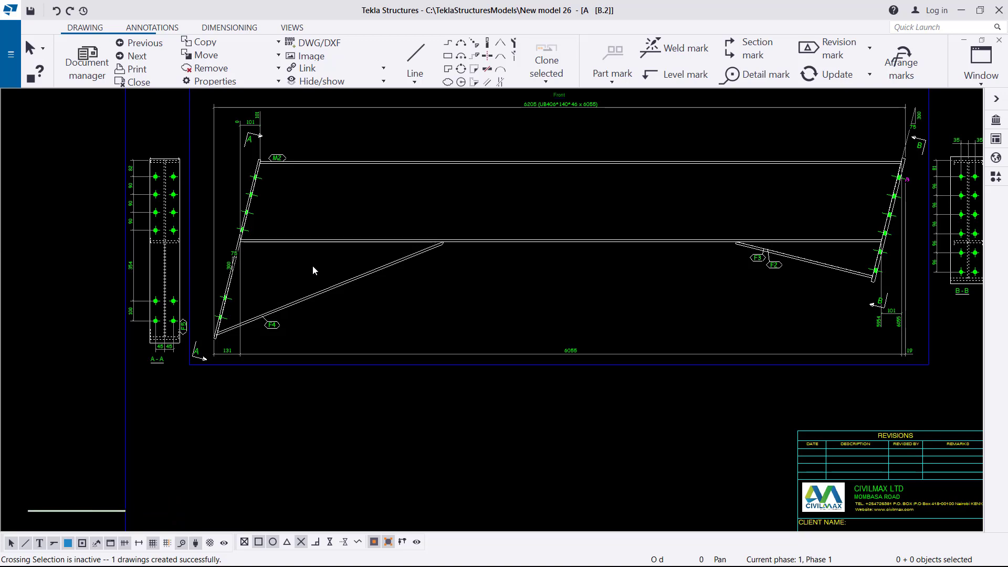
scroll(146, 173, "up", 2)
scroll(189, 184, "up", 3)
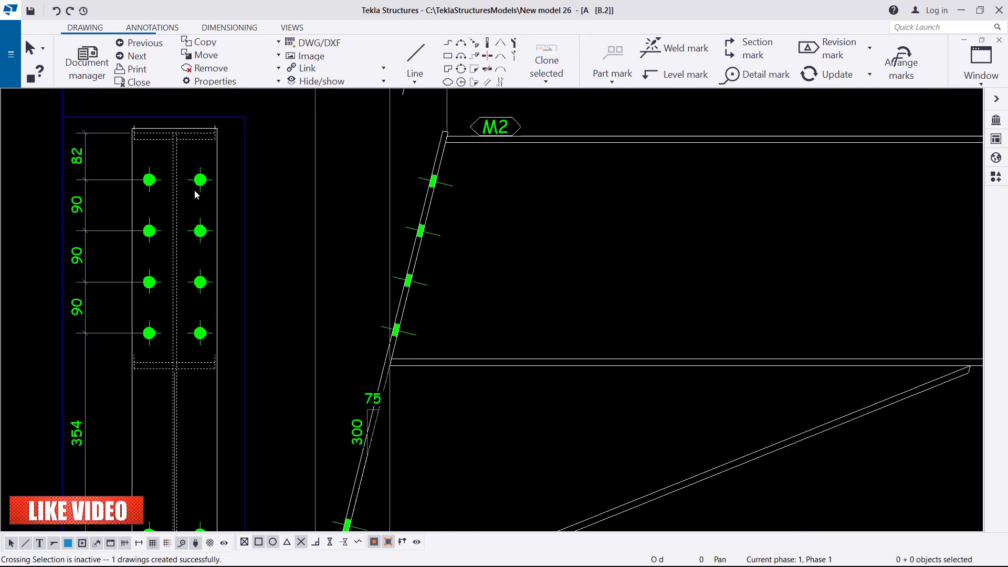
scroll(184, 262, "down", 2)
scroll(193, 283, "down", 1)
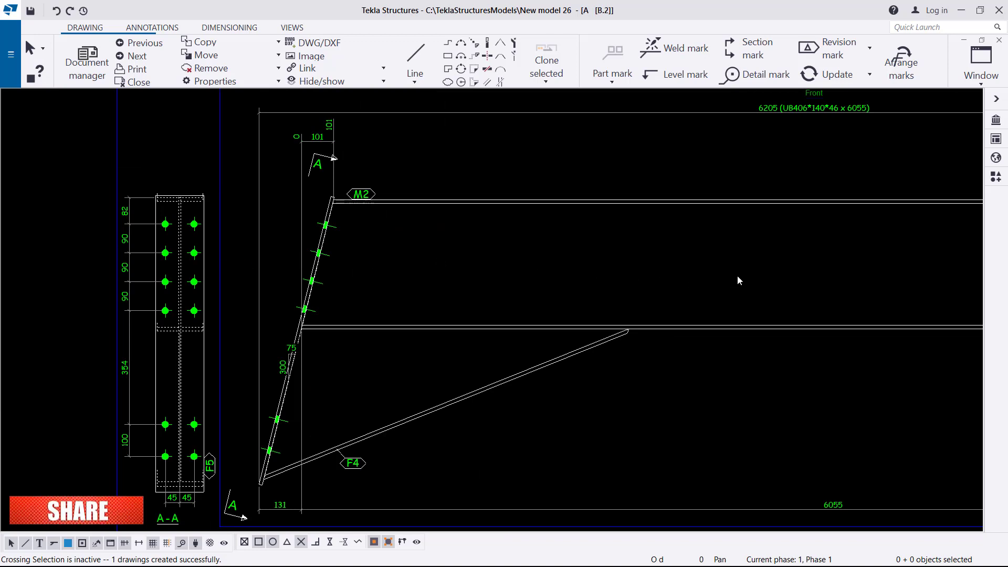
mouse_move(800, 277)
middle_mouse_down()
mouse_move(639, 275)
mouse_move(616, 291)
middle_mouse_up()
scroll(515, 275, "down", 1)
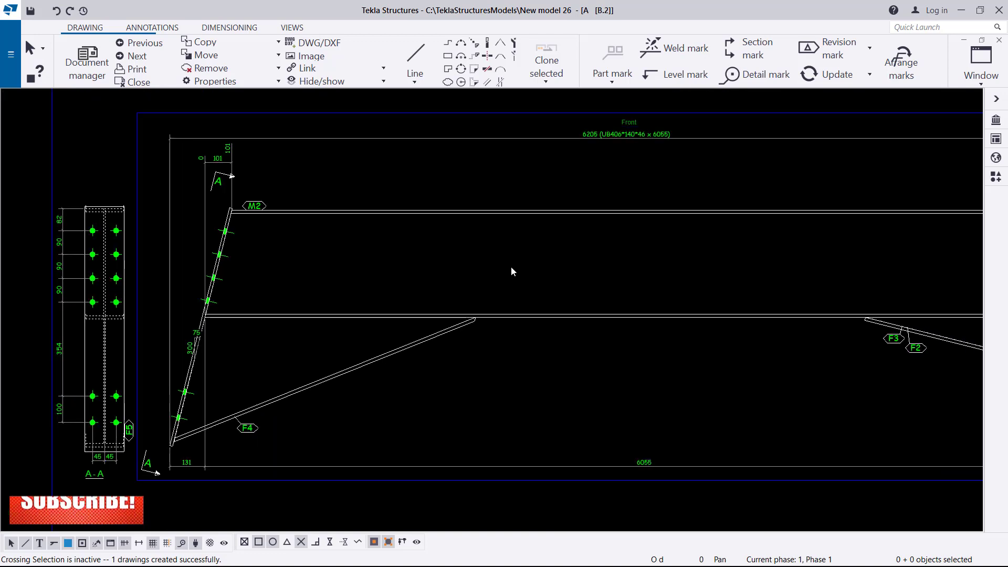
middle_click_drag(682, 227, 419, 202)
scroll(731, 218, "up", 3)
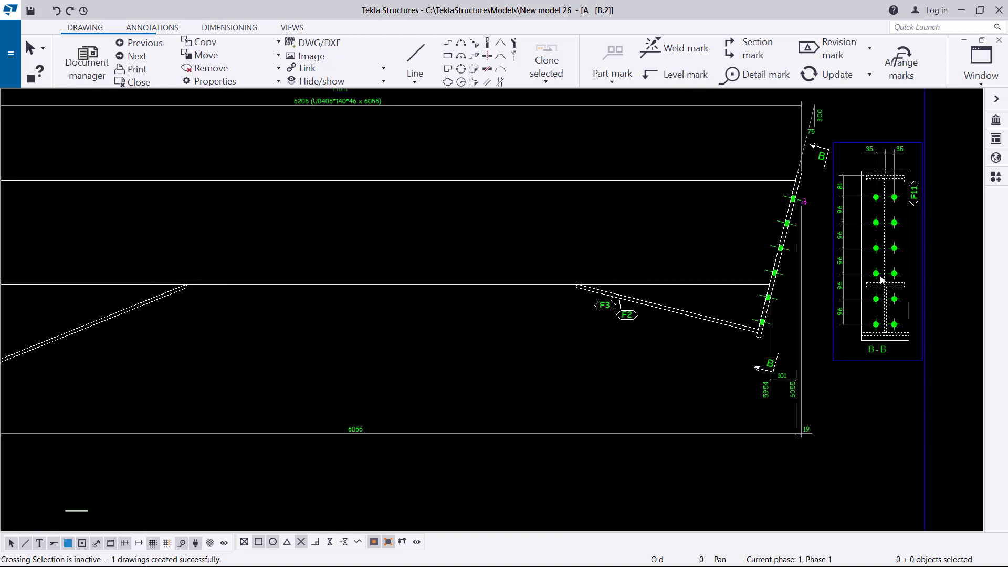
scroll(730, 213, "down", 3)
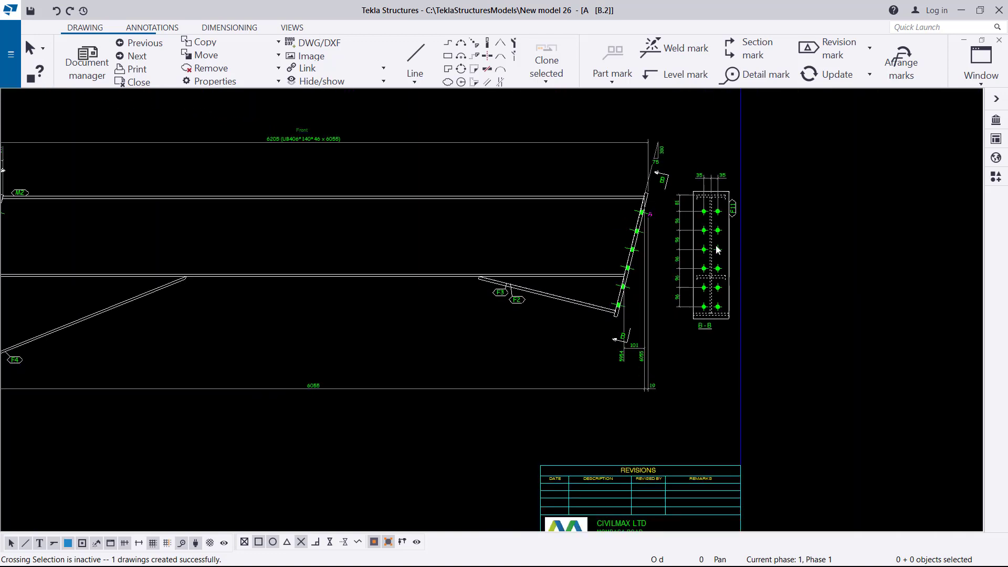
scroll(741, 232, "up", 1)
scroll(741, 252, "down", 3)
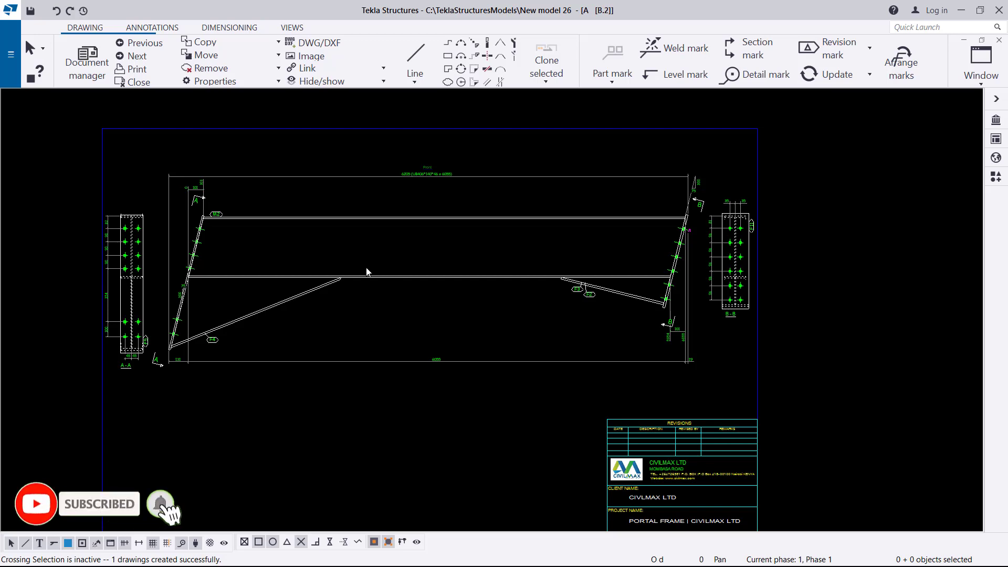
scroll(204, 220, "up", 3)
scroll(203, 220, "up", 1)
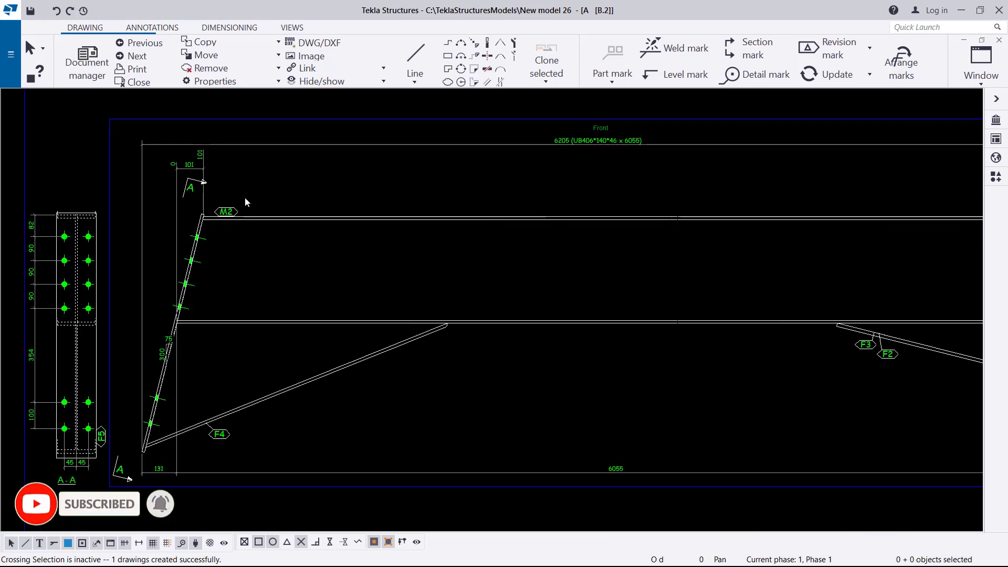
scroll(203, 173, "up", 2)
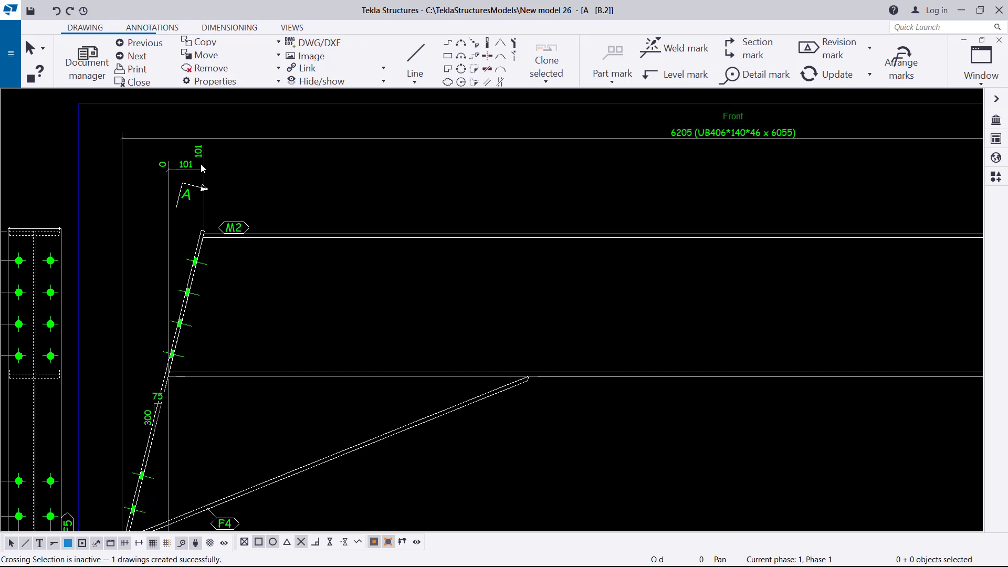
scroll(342, 236, "down", 2)
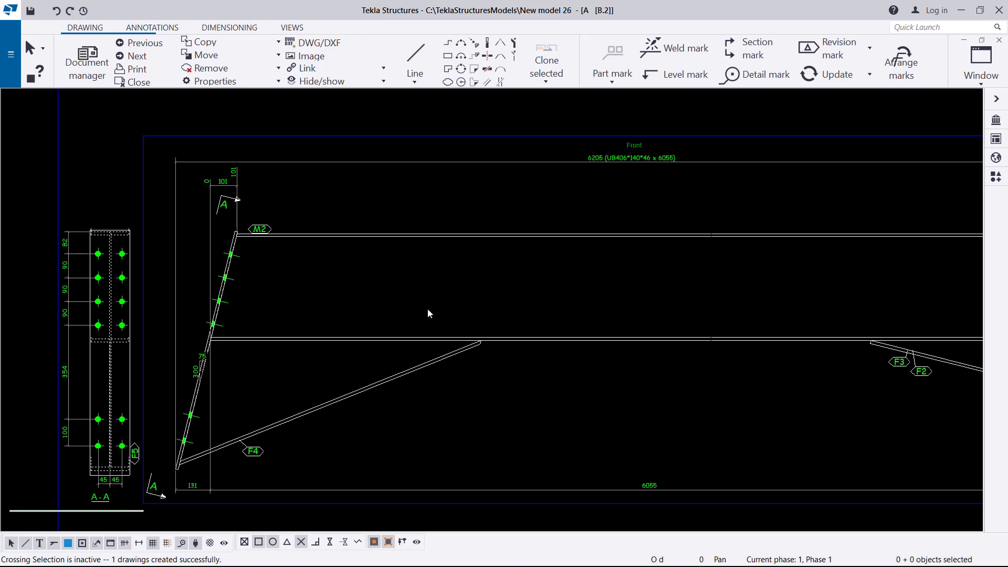
- Change the 101 dimension above section mark A to the straight type showing only relative distances, without running values
scroll(208, 193, "up", 8)
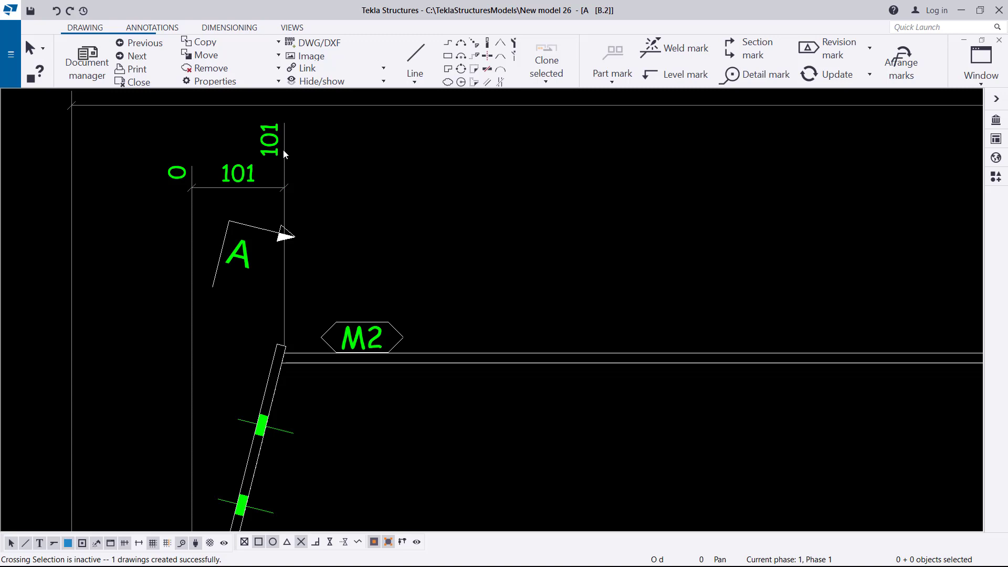
double_click(266, 188)
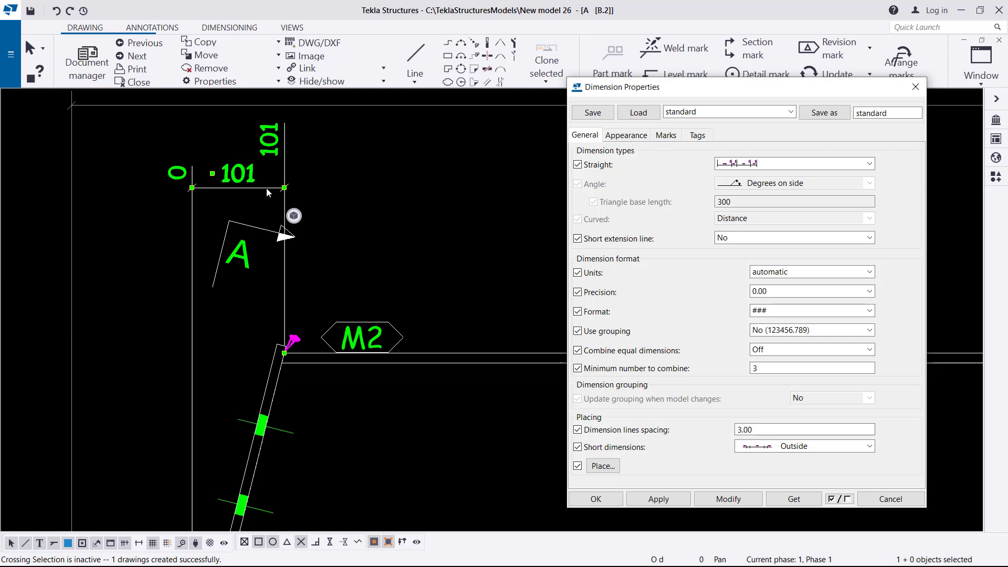
left_click(870, 166)
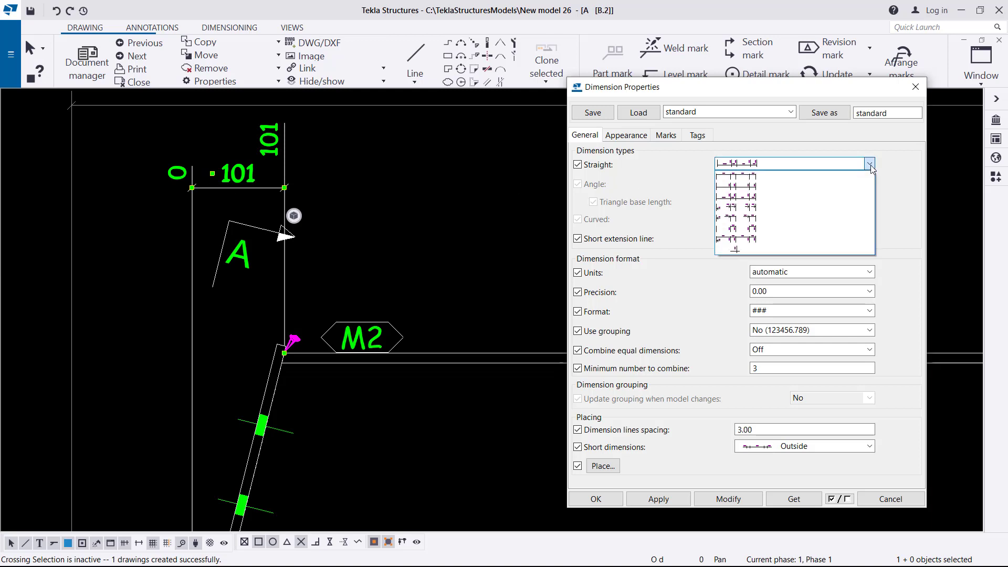
left_click(756, 177)
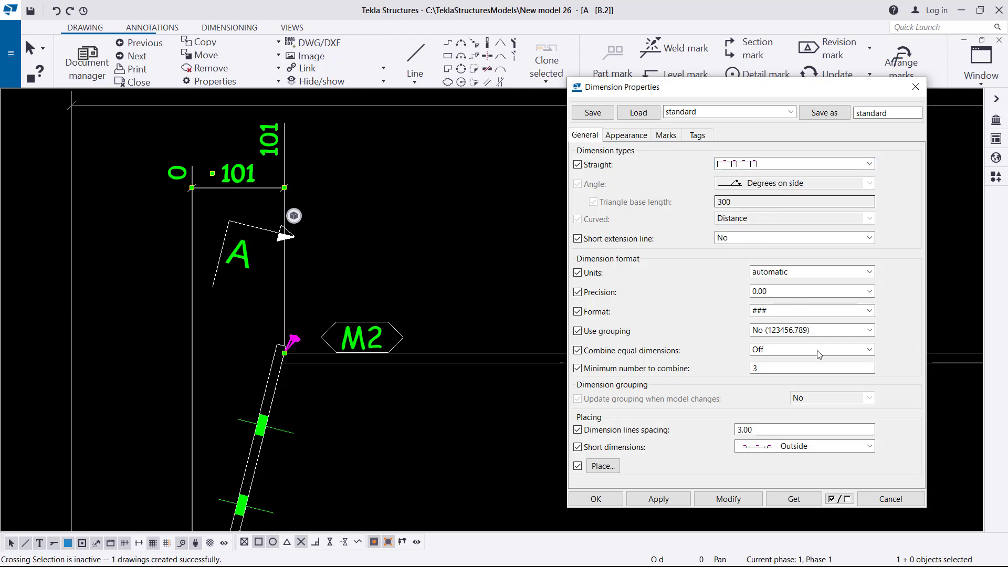
left_click(727, 499)
left_click(292, 189)
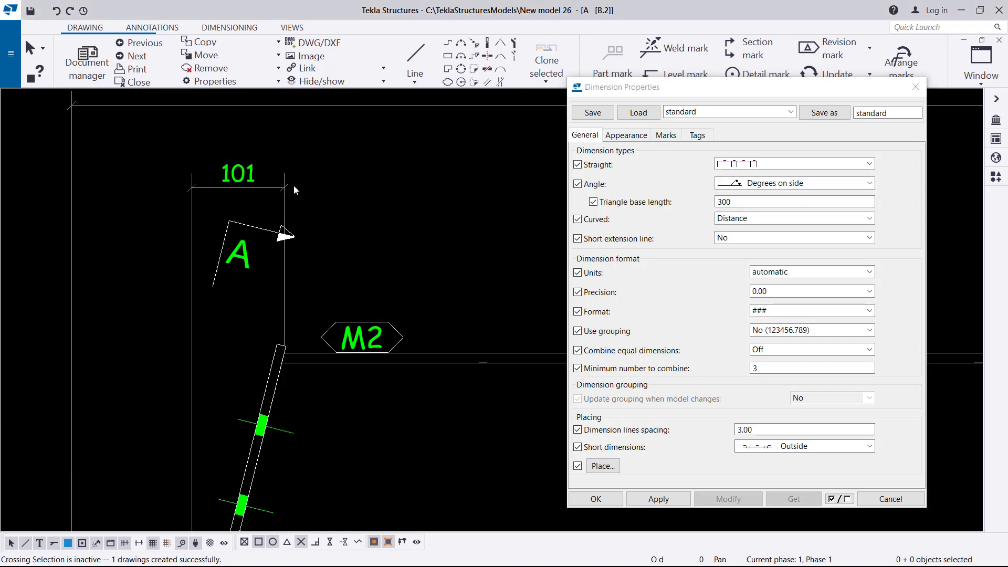
left_click(915, 87)
- Move the M2 part mark along the beam's top flange, away from the end plate
scroll(354, 267, "down", 2)
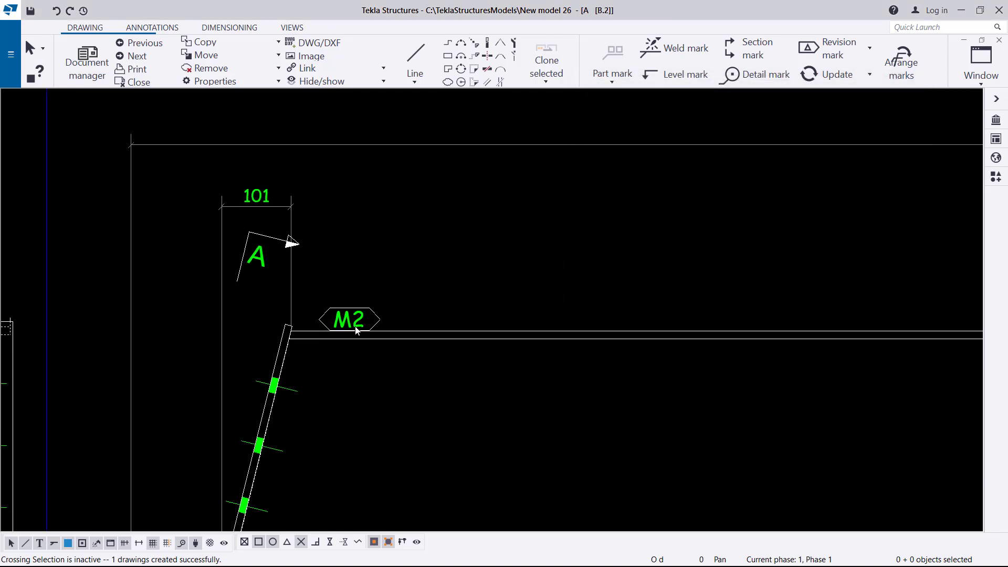
scroll(360, 327, "up", 3)
scroll(302, 318, "down", 1)
left_click(302, 319)
left_click_drag(302, 318, 517, 340)
scroll(517, 340, "up", 2)
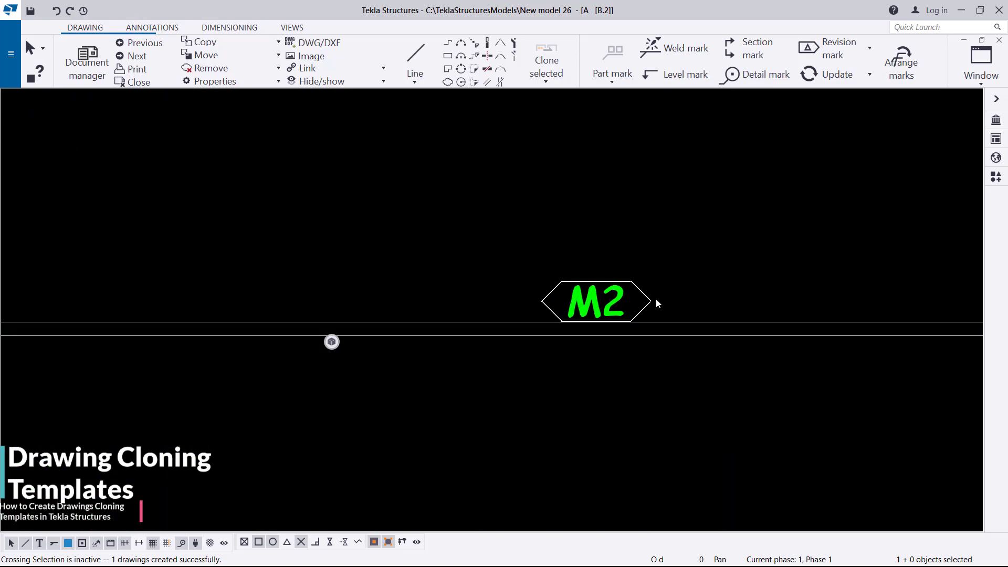
scroll(174, 291, "down", 1)
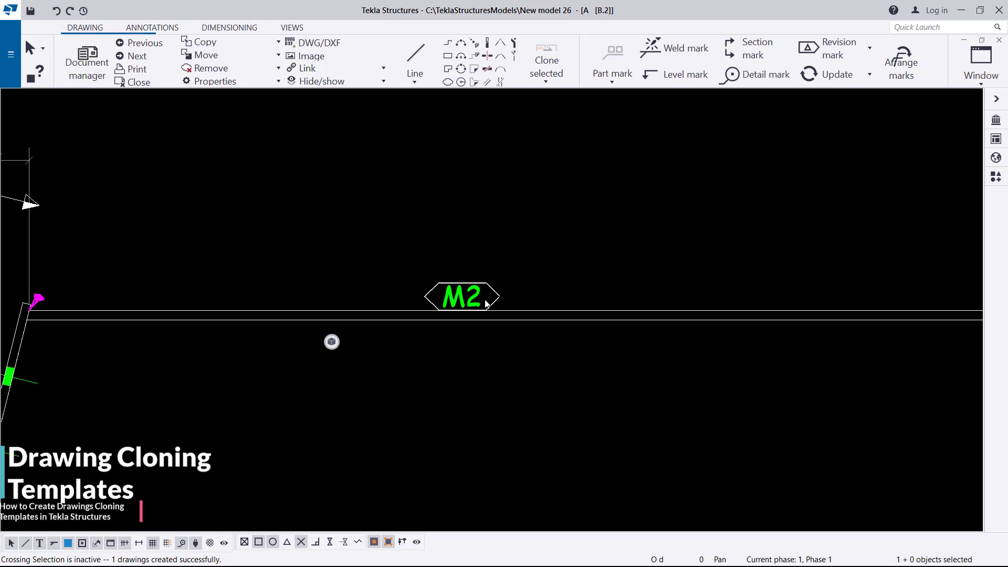
scroll(363, 270, "down", 3)
scroll(423, 289, "down", 2)
- Set the frame type of the M2 part mark to underline, keeping its frame colour and Opaque background mask
scroll(391, 288, "up", 6)
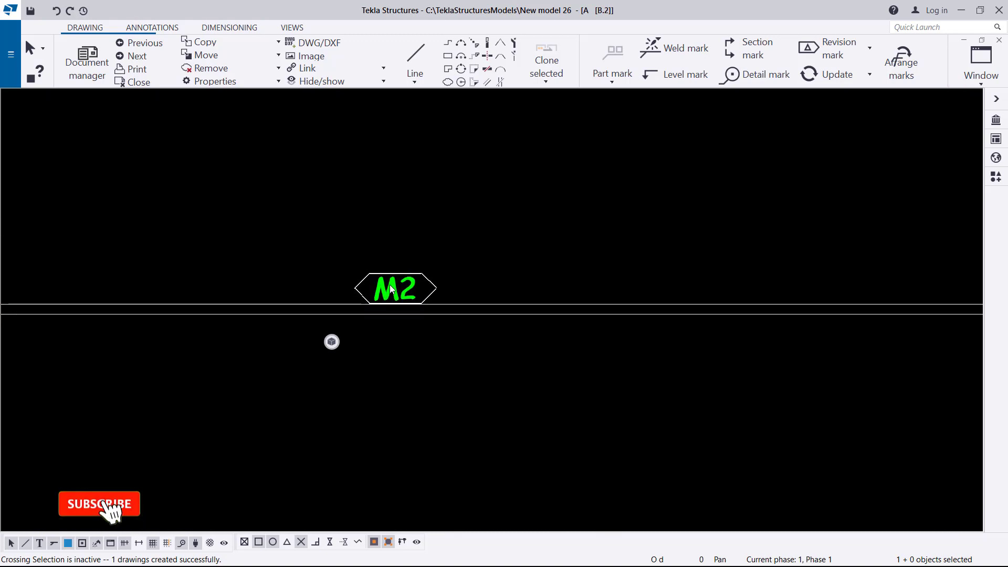
double_click(425, 281)
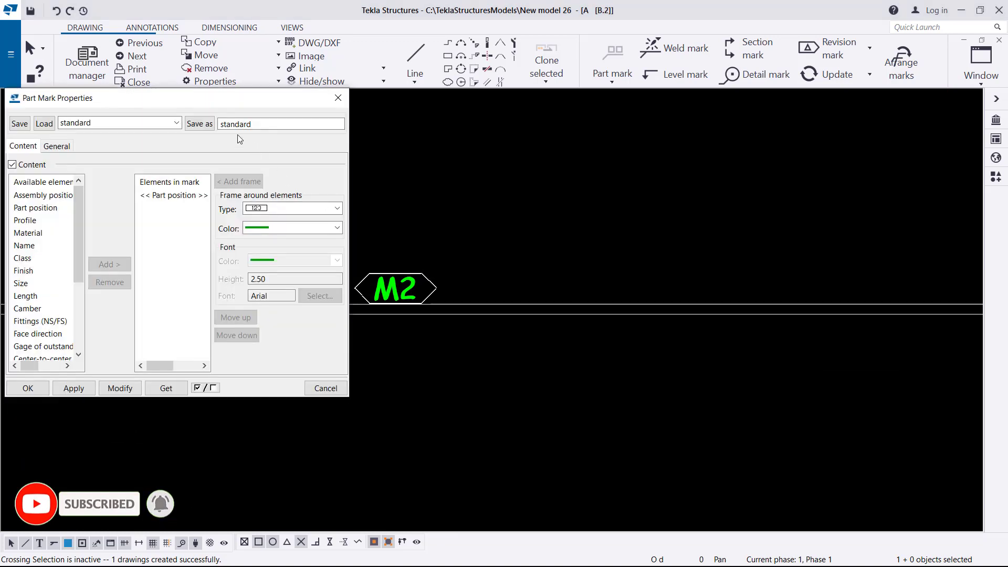
left_click_drag(269, 99, 770, 105)
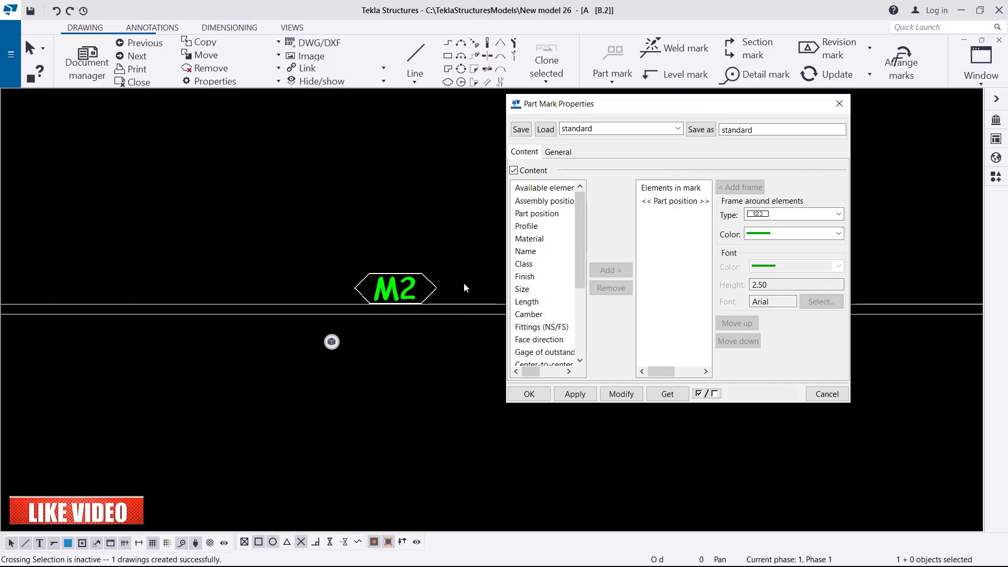
left_click(558, 152)
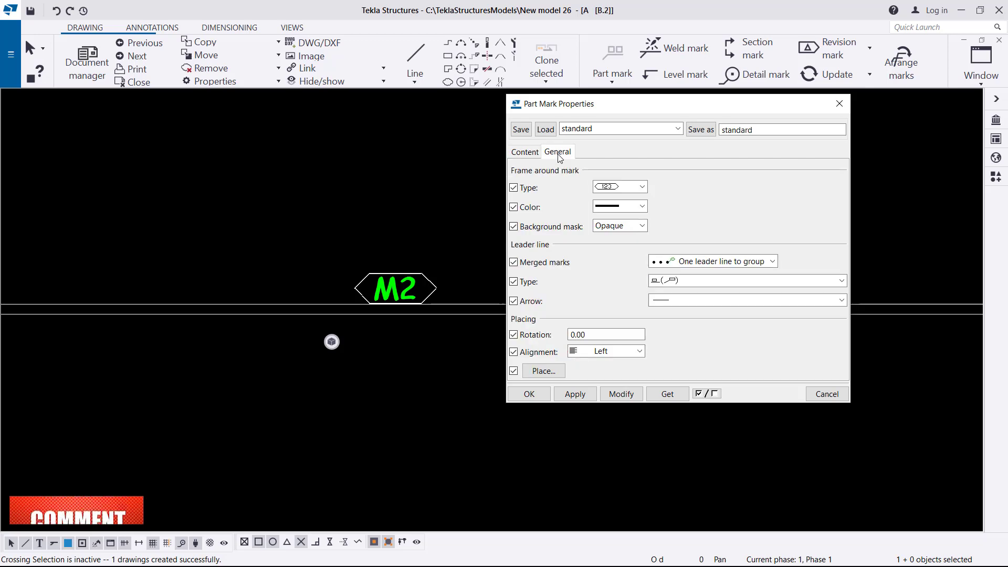
left_click(642, 187)
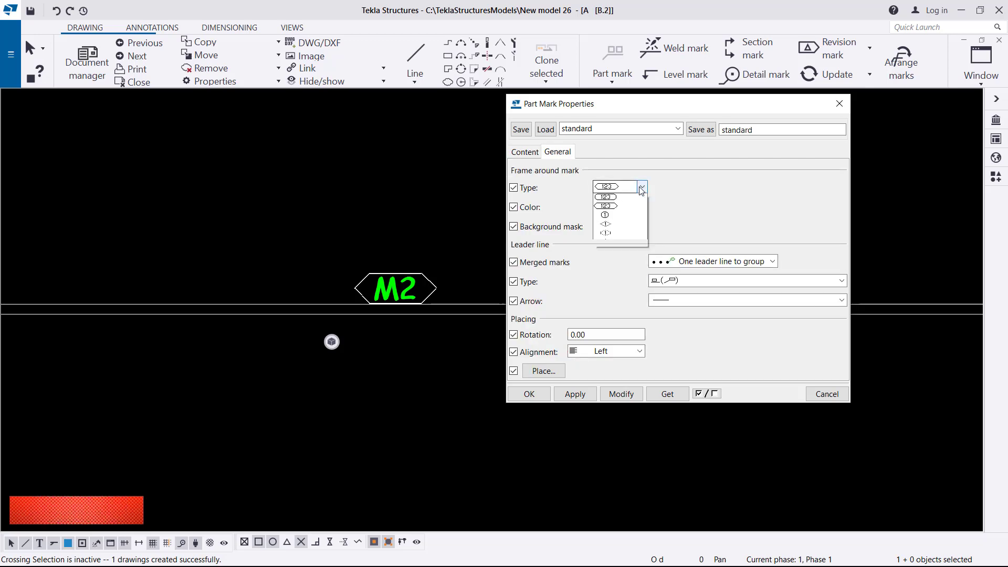
left_click(617, 208)
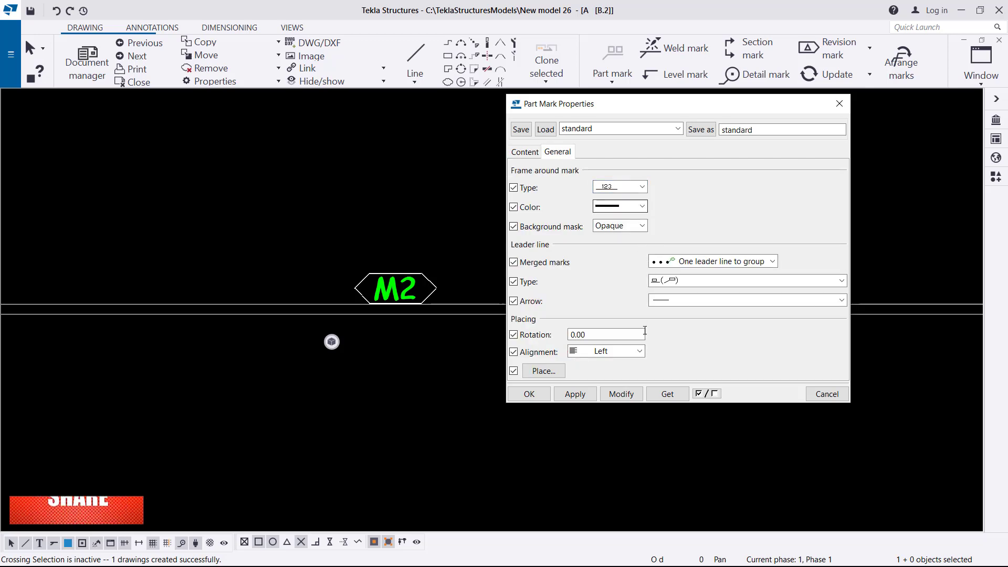
left_click(642, 207)
left_click(643, 208)
left_click(642, 226)
left_click(656, 234)
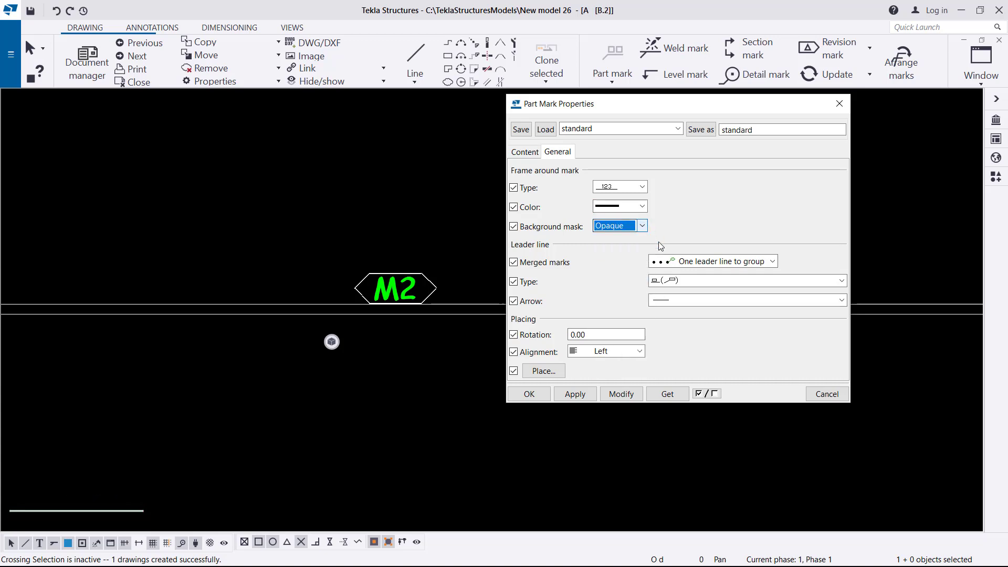
- Give the M2 part mark the always-drawn leader line type with a filled arrowhead and apply the changes
left_click(710, 281)
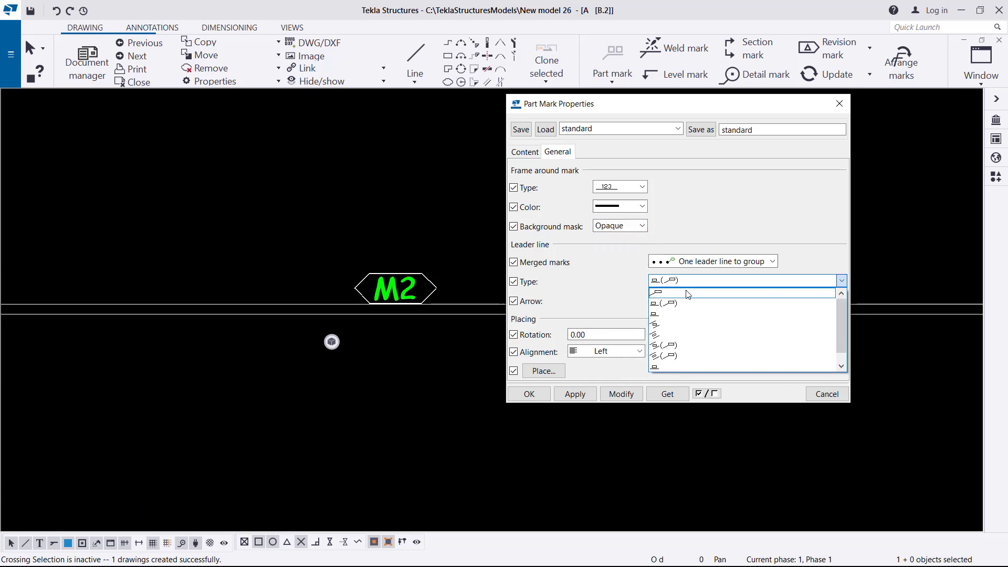
left_click(670, 293)
left_click(685, 300)
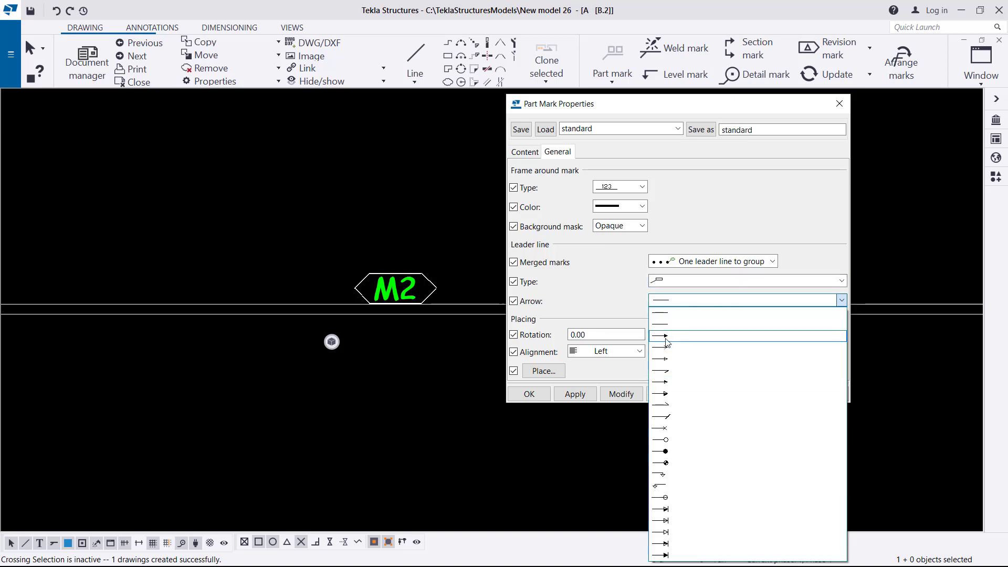
left_click(679, 337)
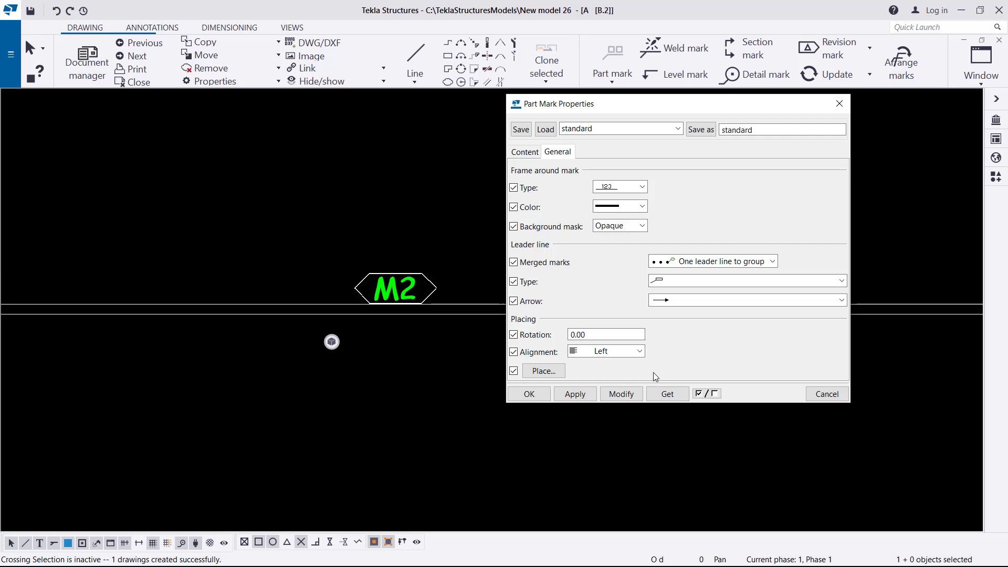
left_click(636, 395)
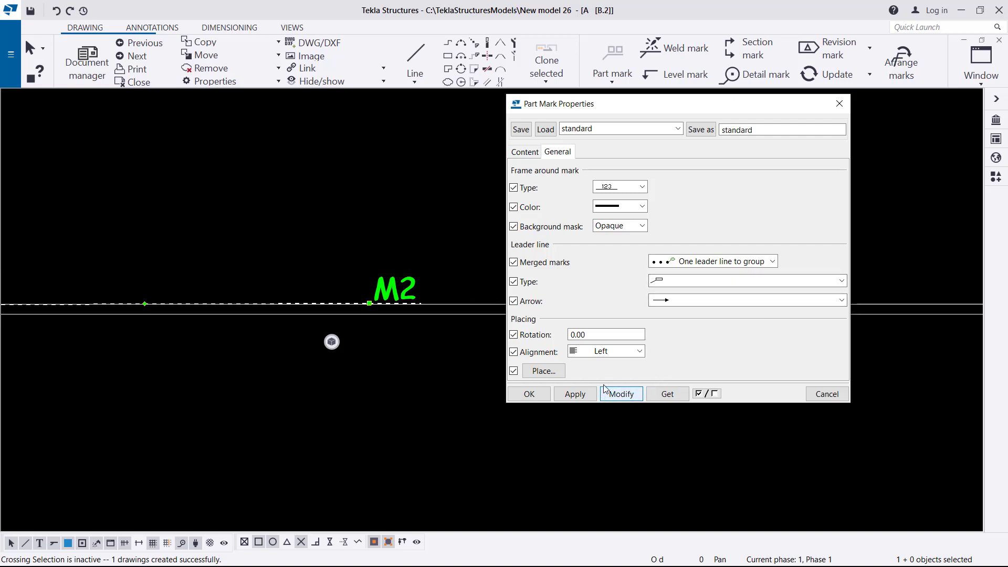
left_click(529, 394)
- Reposition the M2 mark above the beam's top flange beside section mark A, with its leader sloping to the beam end
scroll(609, 288, "down", 3)
scroll(257, 300, "up", 3)
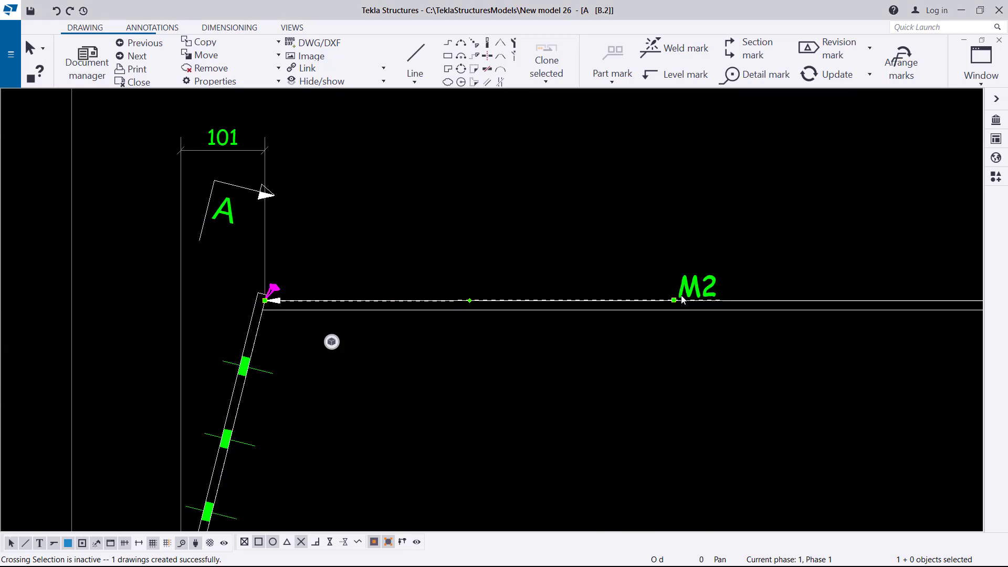
left_click_drag(674, 300, 349, 192)
left_click(483, 181)
scroll(368, 189, "up", 4)
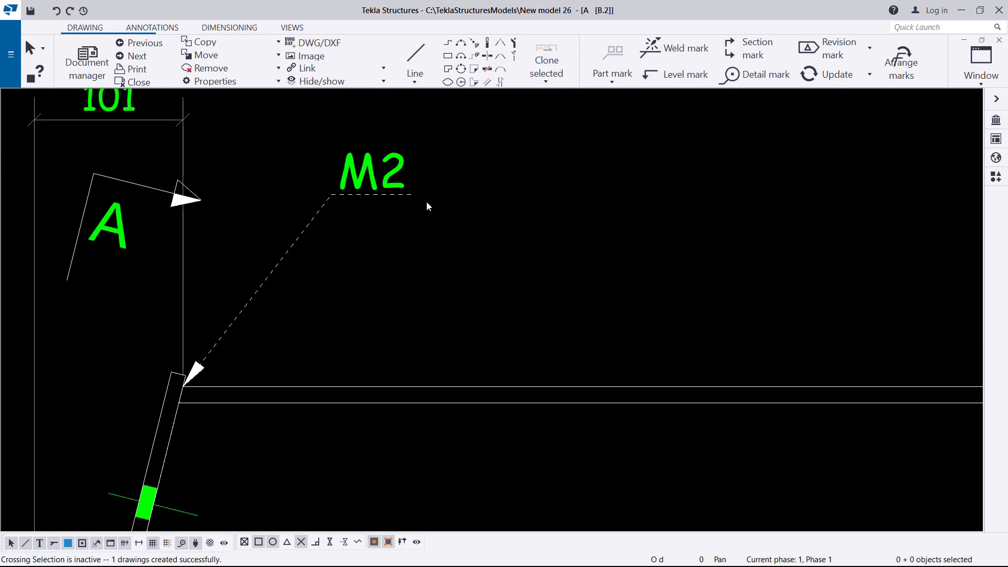
scroll(336, 229, "down", 4)
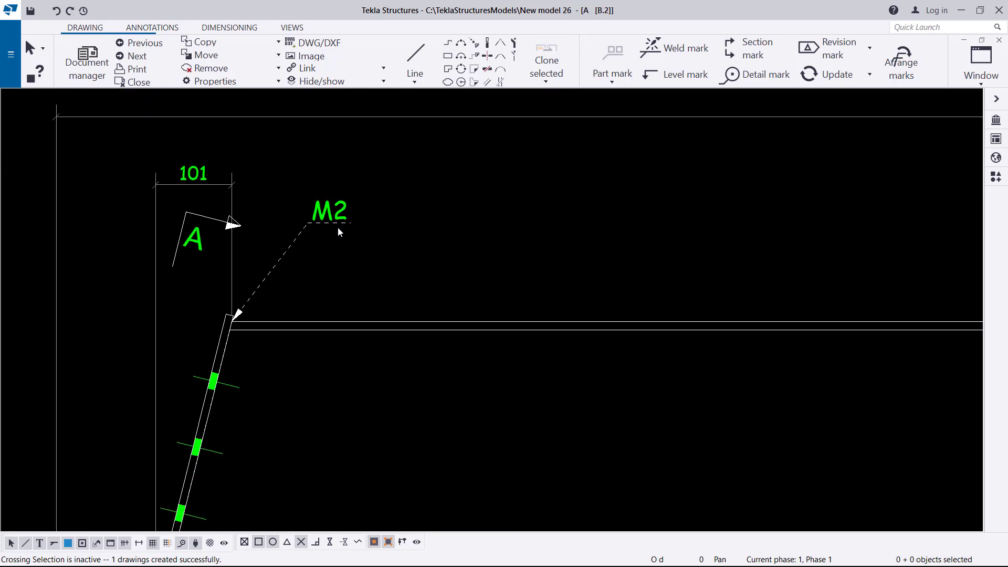
scroll(341, 231, "up", 2)
scroll(346, 228, "down", 5)
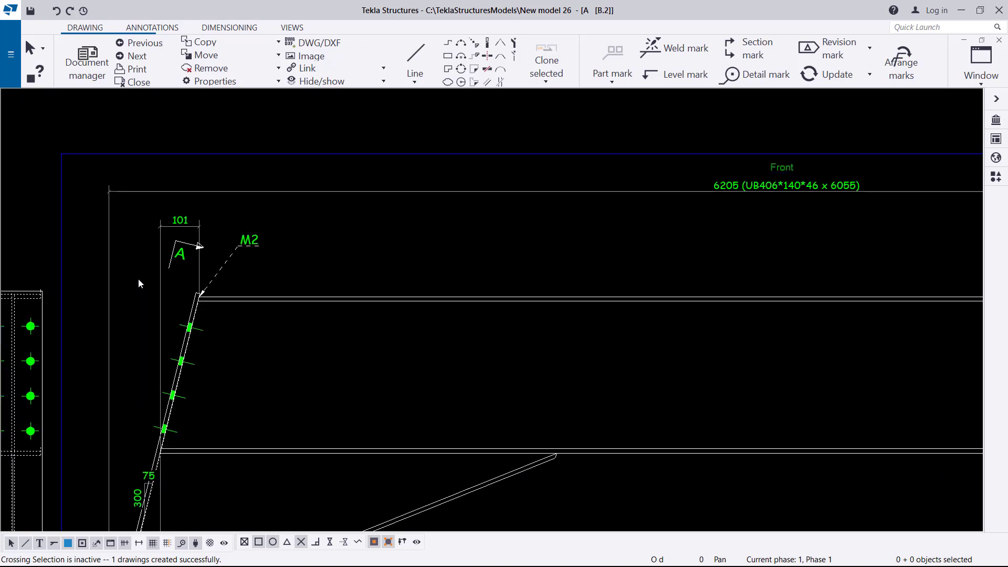
scroll(226, 265, "up", 6)
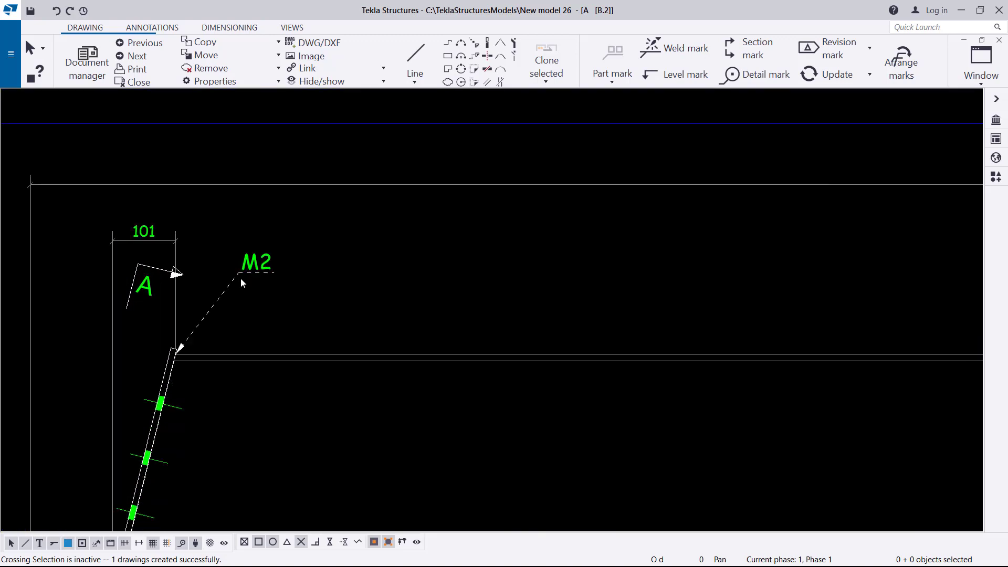
scroll(189, 357, "up", 3)
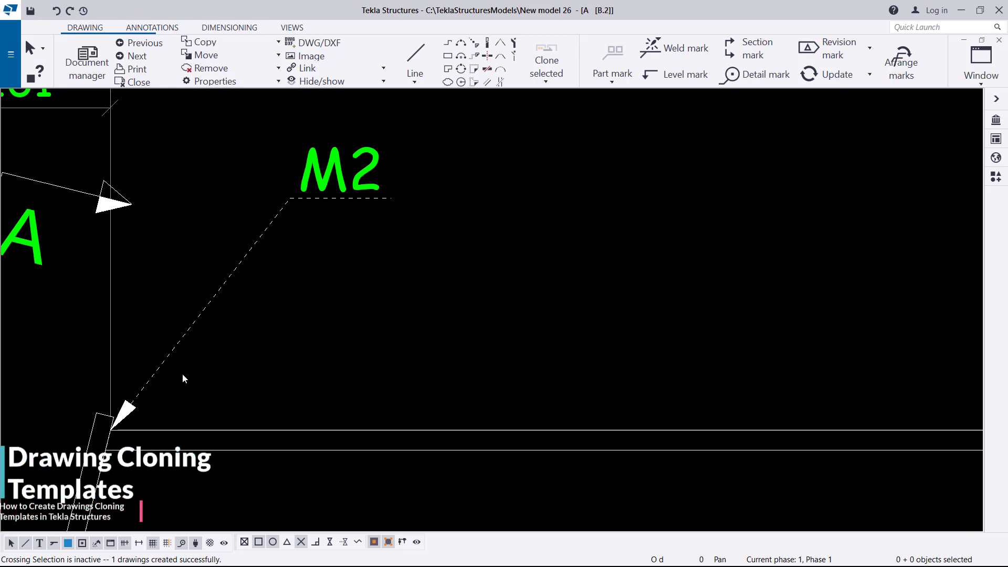
- Set the F2 part mark's frame type to underline, with a black frame colour and an Opaque background mask
scroll(213, 277, "up", 2)
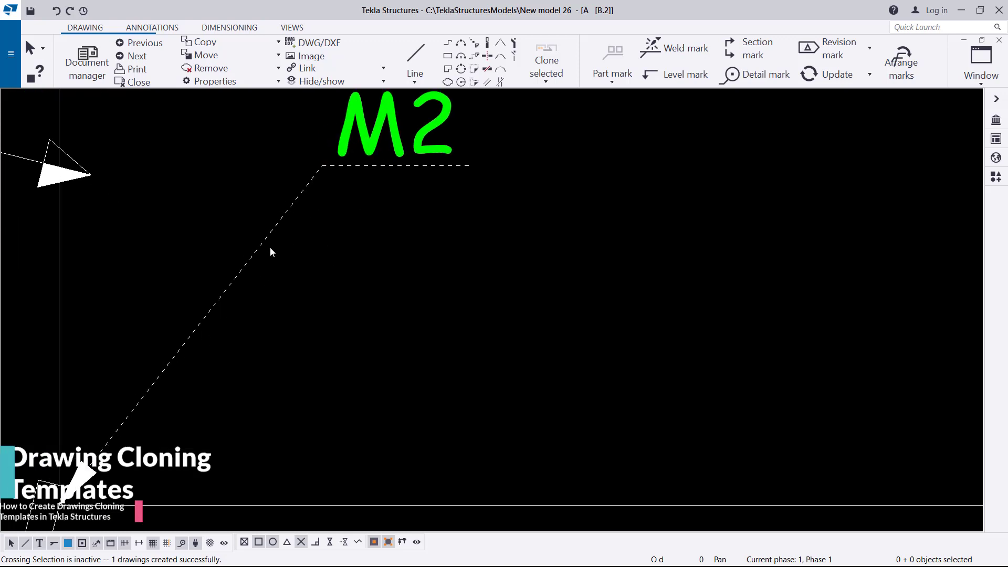
scroll(114, 319, "down", 1)
scroll(127, 304, "down", 5)
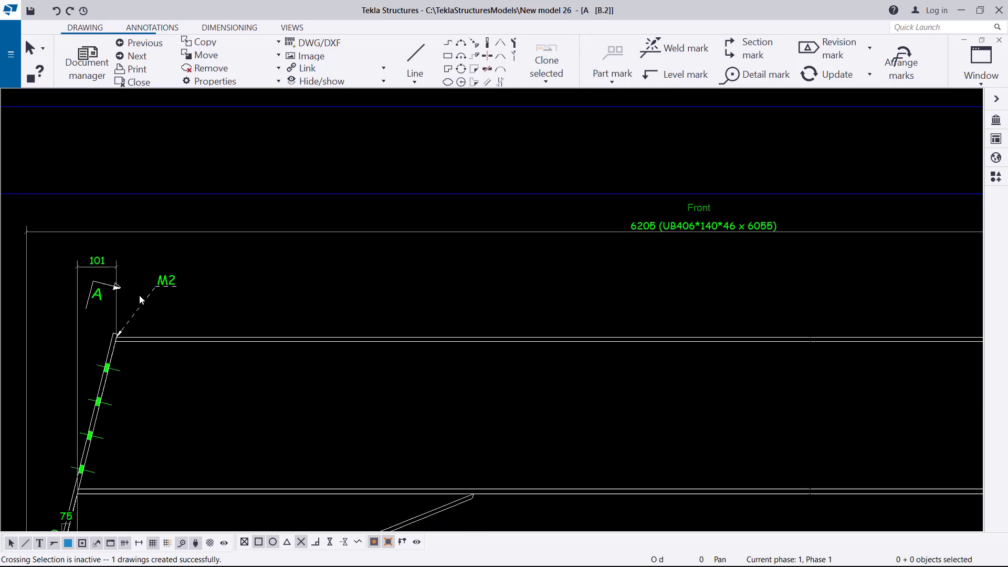
scroll(624, 405, "up", 6)
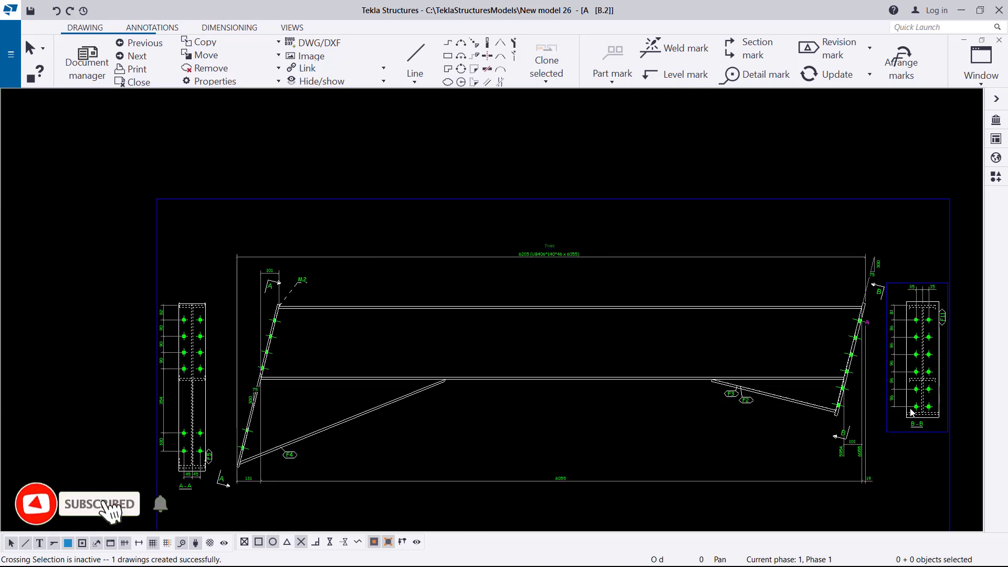
scroll(608, 403, "up", 1)
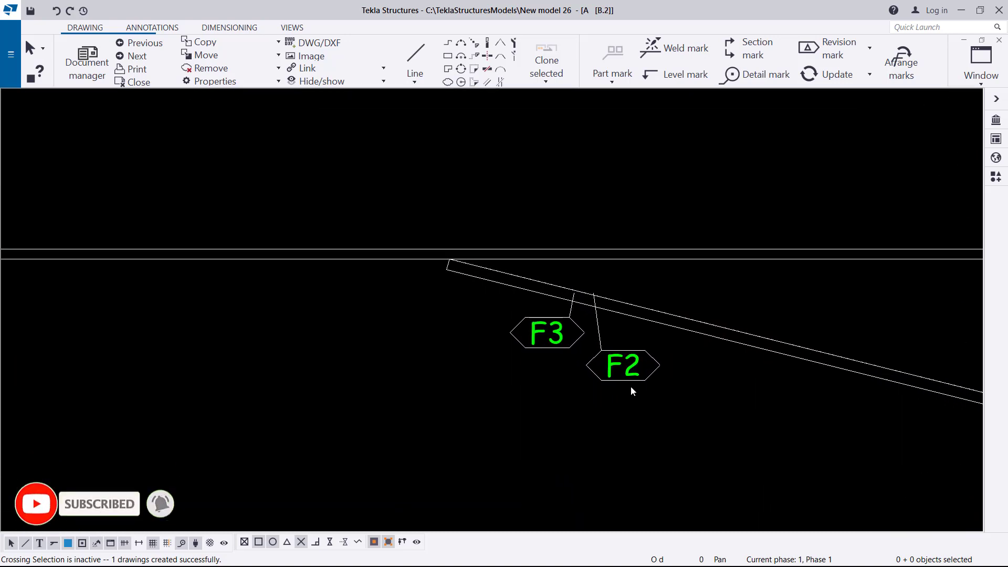
double_click(629, 380)
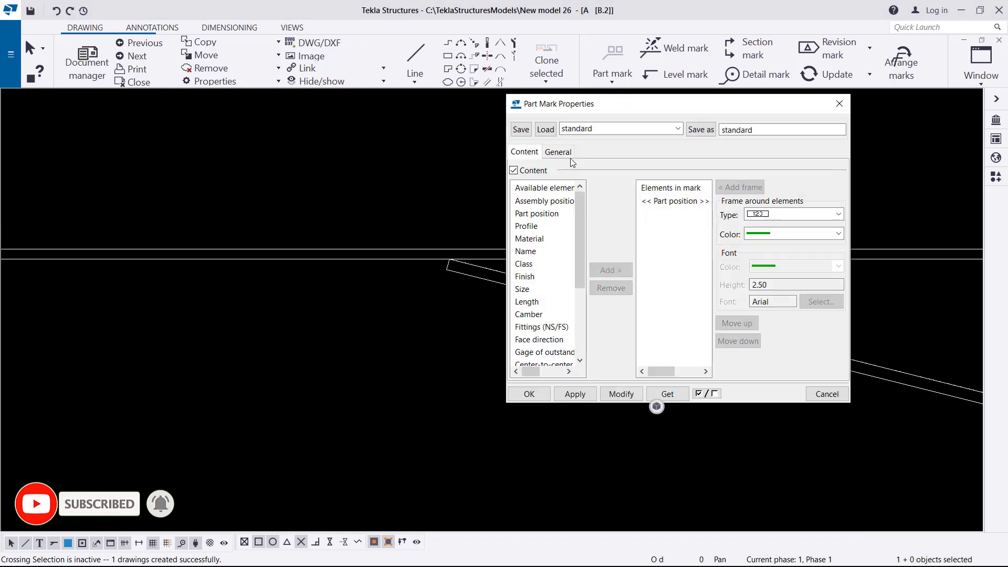
left_click(558, 152)
left_click(642, 187)
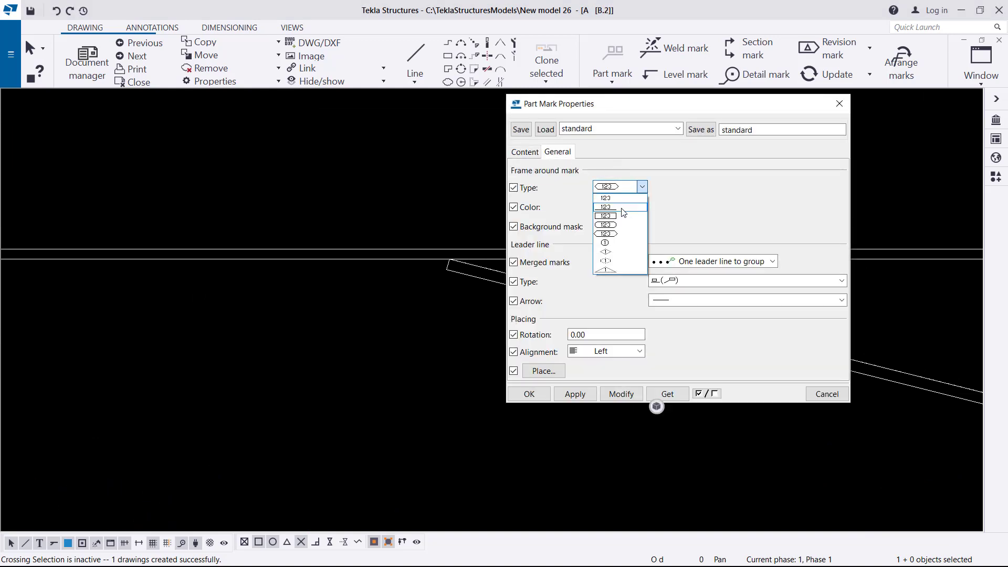
left_click(623, 208)
left_click(642, 208)
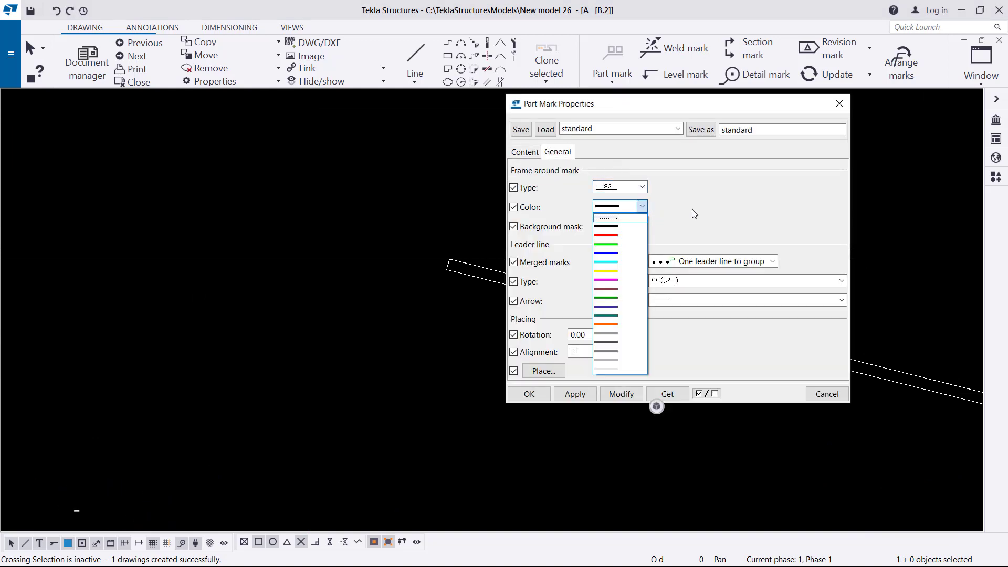
left_click(606, 226)
left_click(642, 226)
left_click(611, 235)
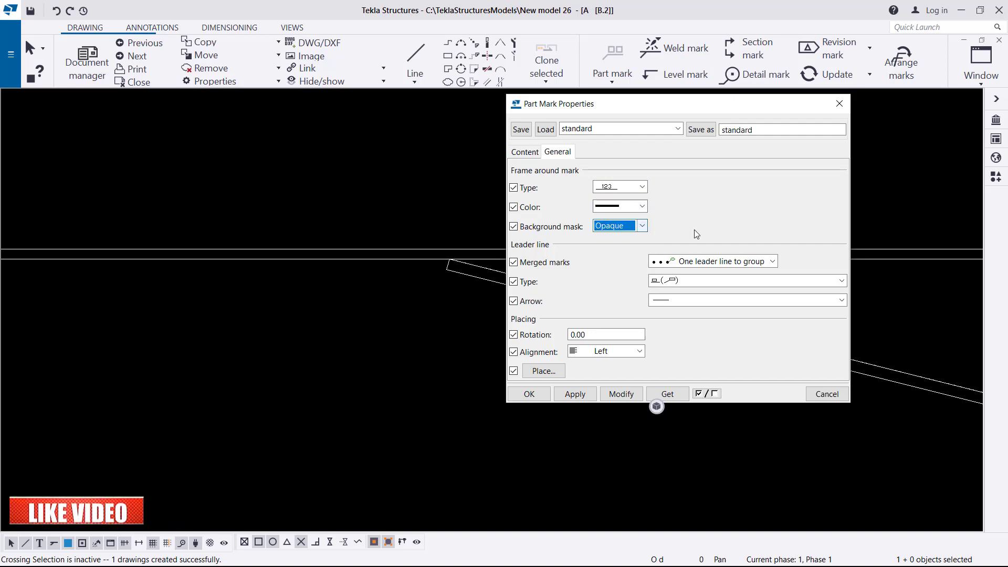
- Give the F2 mark an always-drawn leader line with a filled arrowhead and move it well below the sloping flange plate
left_click(743, 282)
left_click(664, 305)
left_click(683, 300)
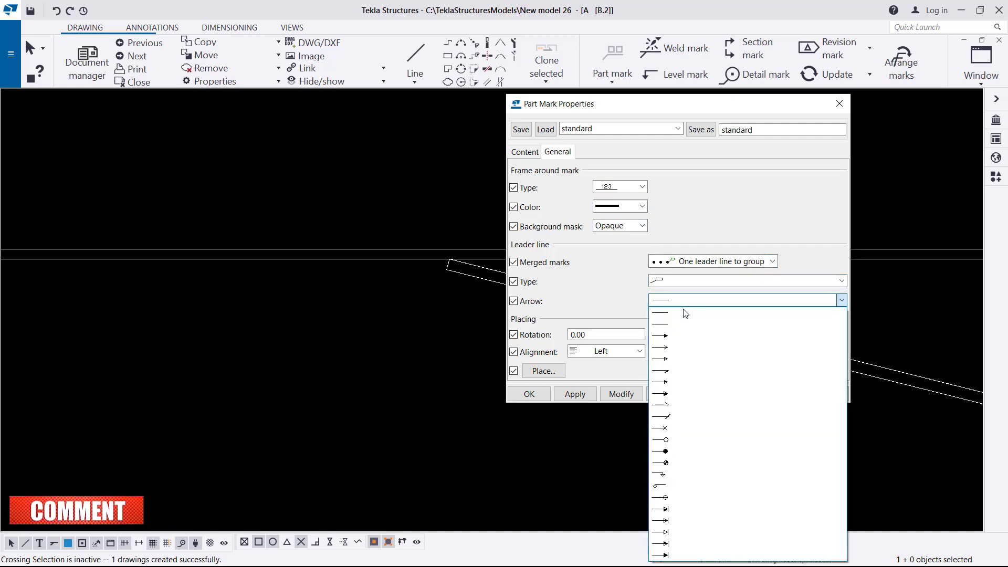
left_click(673, 339)
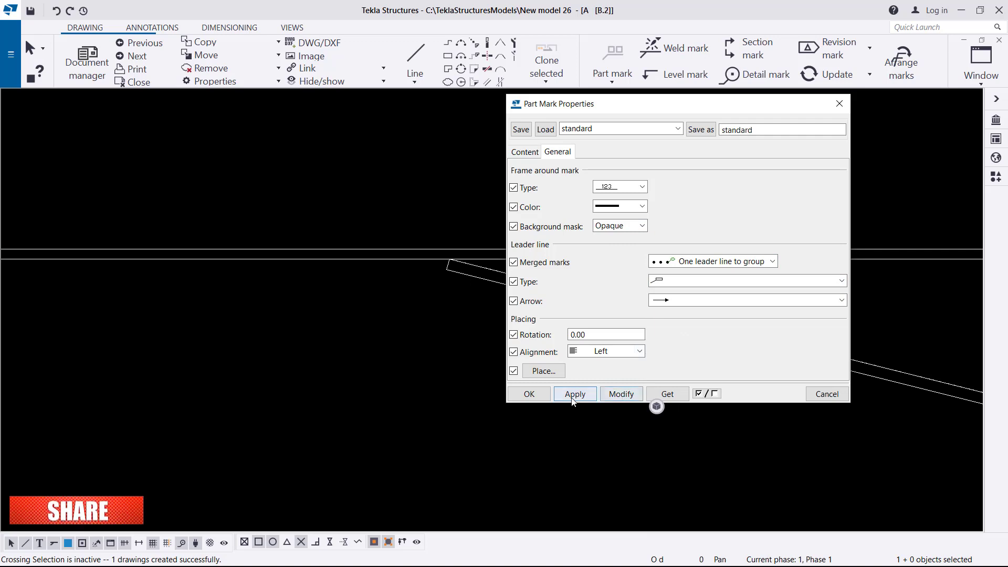
left_click(528, 394)
left_click_drag(635, 346, 755, 502)
- Set the frame type of the F3 part mark to underline
scroll(672, 329, "down", 1)
scroll(712, 468, "up", 3)
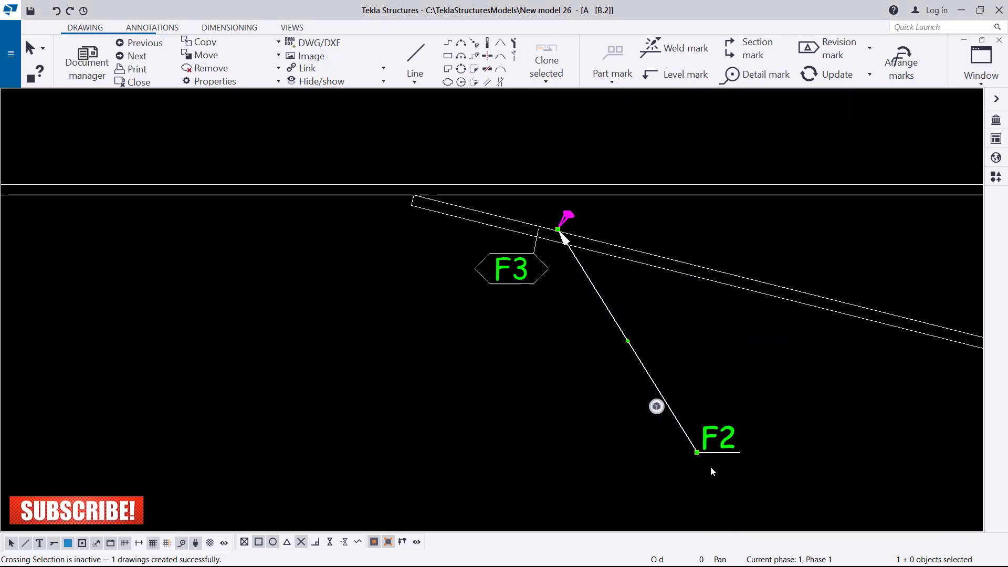
double_click(527, 253)
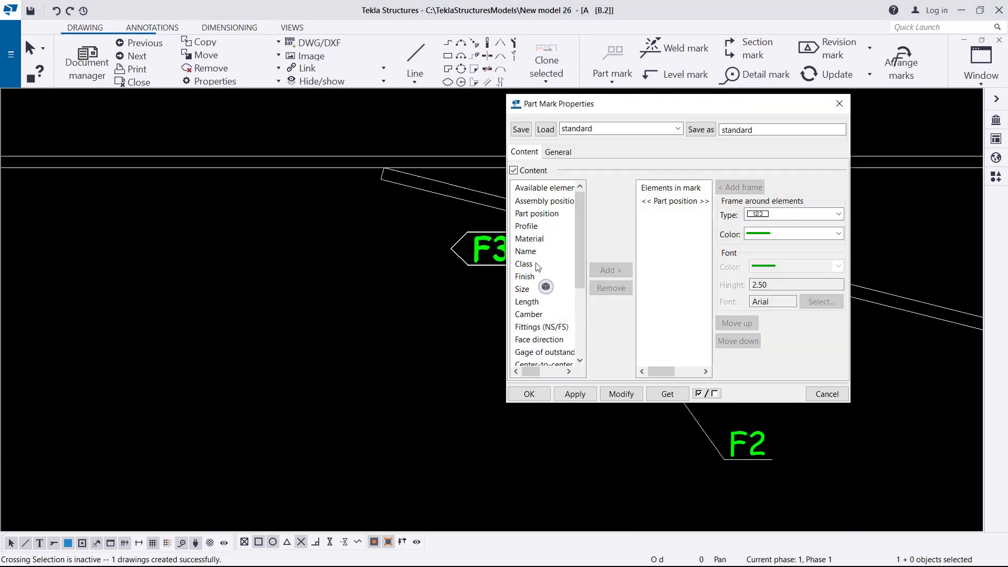
left_click(562, 154)
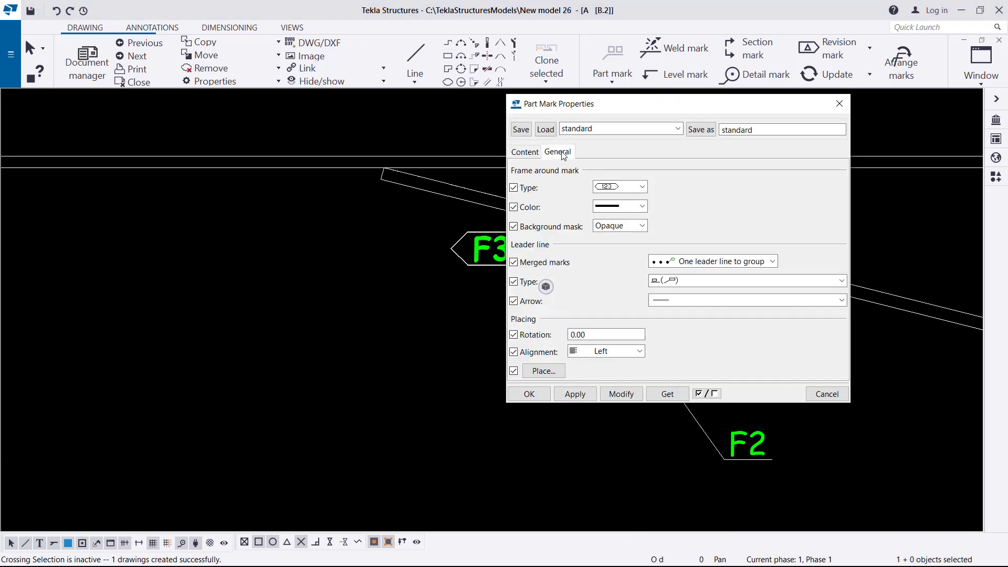
left_click(636, 190)
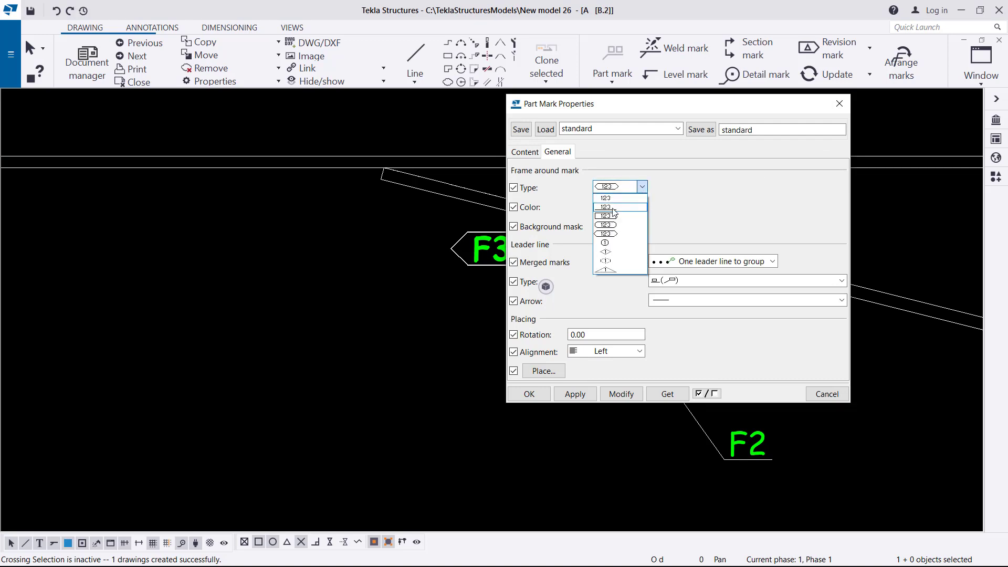
left_click(614, 207)
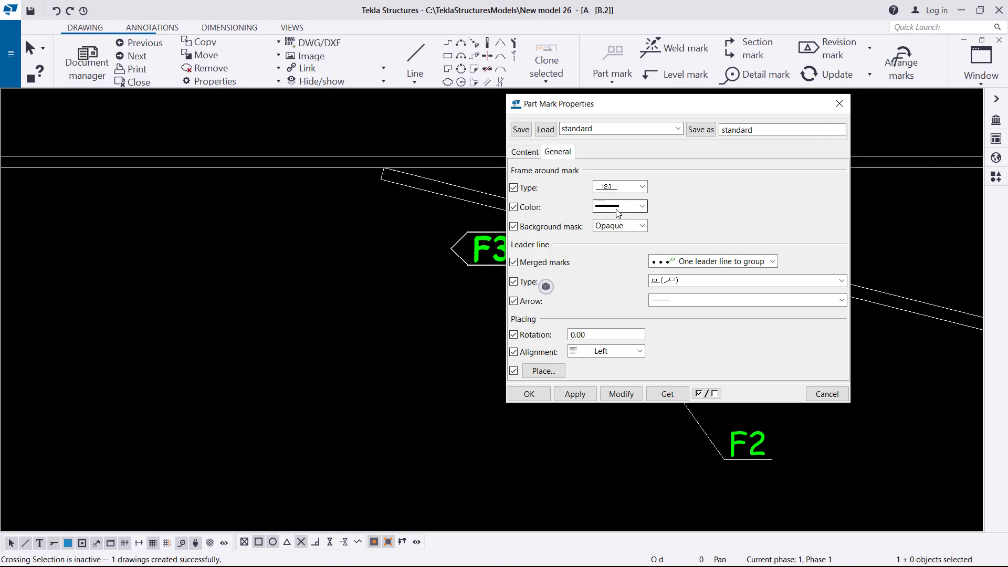
- Give the F3 mark an always-drawn leader line with a filled arrowhead and move it below the plate, opposite the F2 mark
left_click(803, 284)
left_click(676, 294)
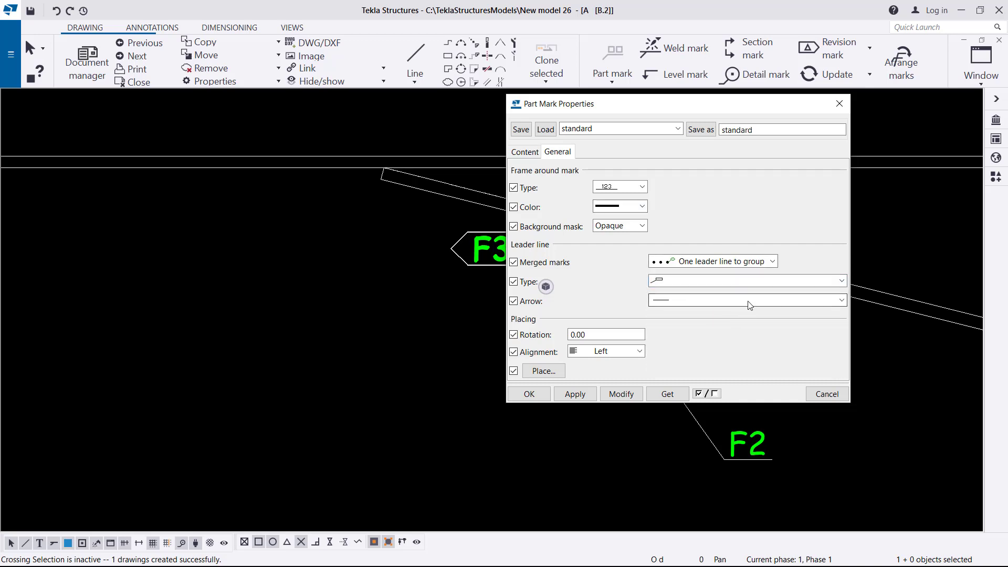
left_click(714, 300)
left_click(677, 337)
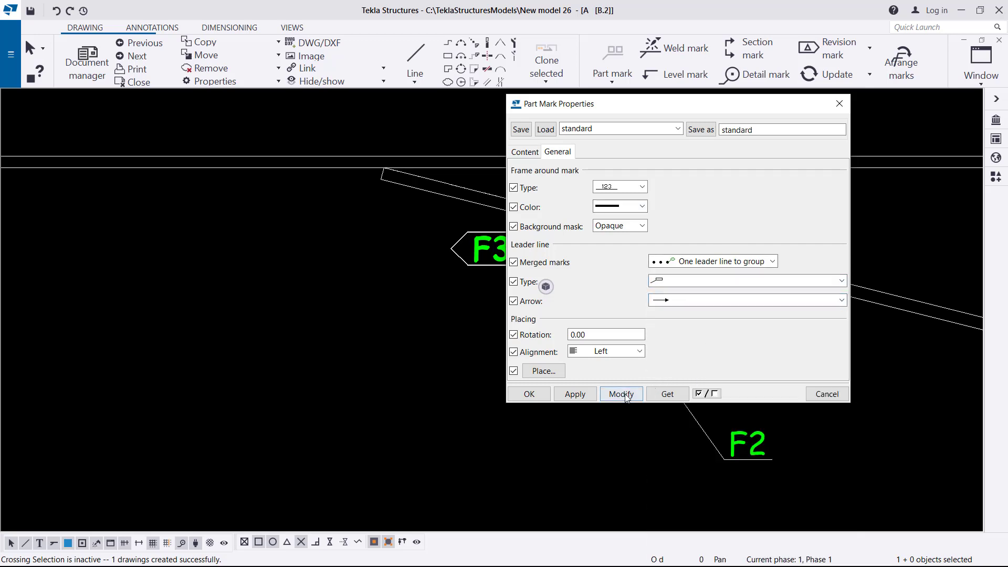
left_click(529, 393)
left_click_drag(494, 266, 420, 339)
left_click_drag(496, 268, 358, 442)
- Change the 101 dimension below the lower section mark B to the relative-only type, dropping its absolute values
scroll(494, 276, "down", 4)
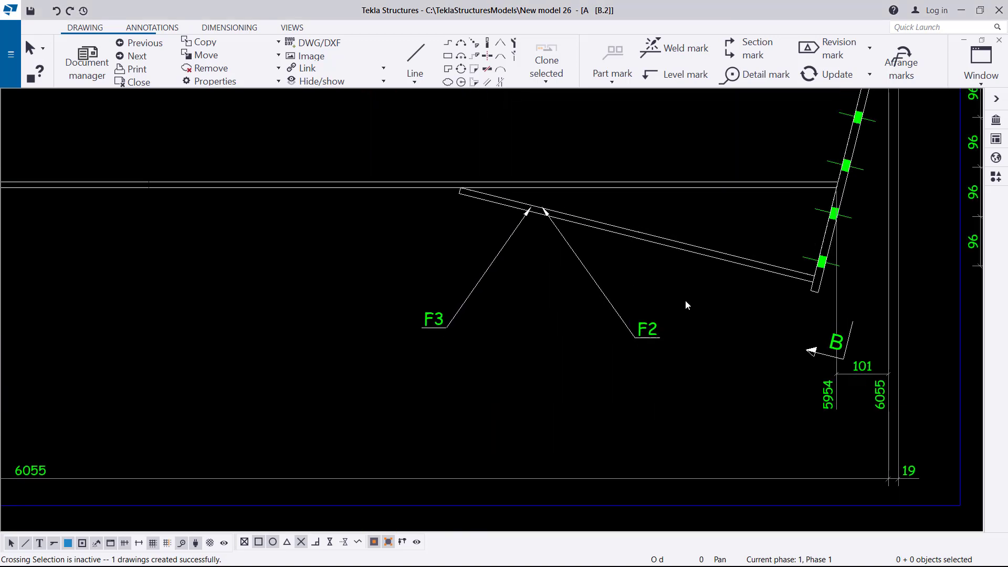
scroll(789, 399, "up", 1)
scroll(789, 400, "up", 2)
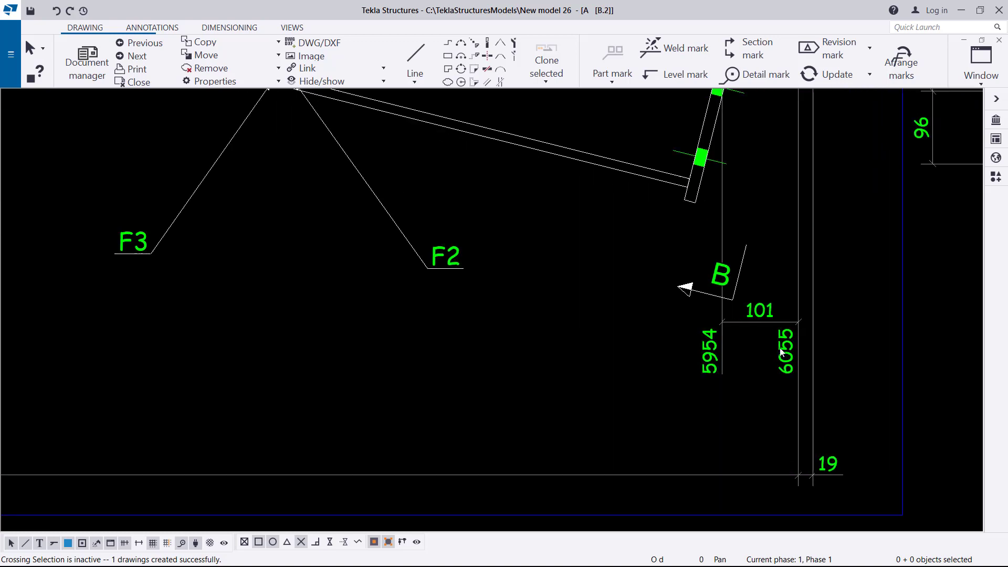
double_click(769, 323)
left_click(790, 164)
left_click(790, 181)
left_click(727, 496)
left_click(595, 498)
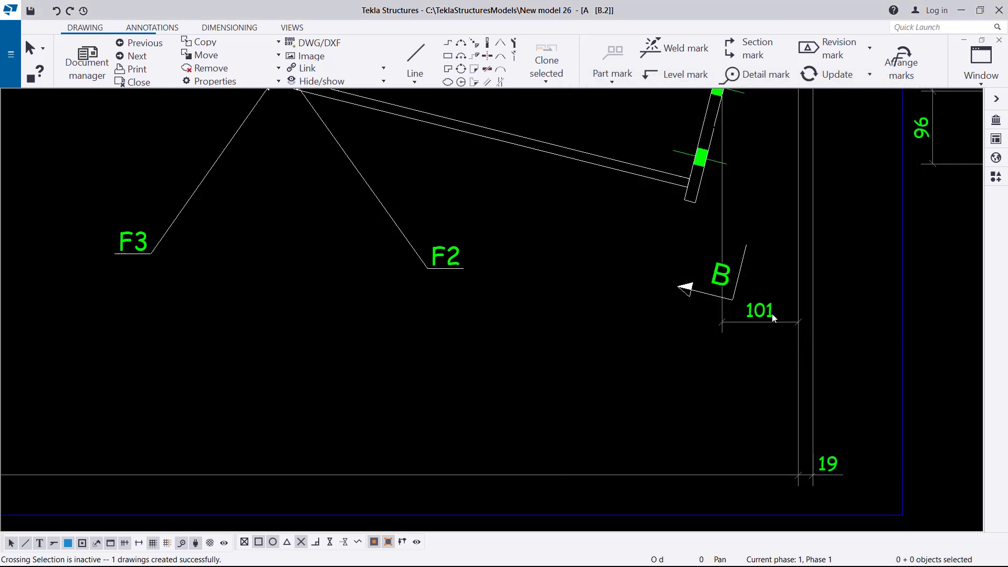
- Set the bolt representation of the bolt group in section view B-B to Symbol2
scroll(589, 385, "down", 3)
scroll(832, 255, "down", 2)
scroll(835, 127, "up", 5)
scroll(808, 214, "up", 1)
scroll(811, 216, "down", 3)
scroll(659, 250, "up", 3)
double_click(659, 238)
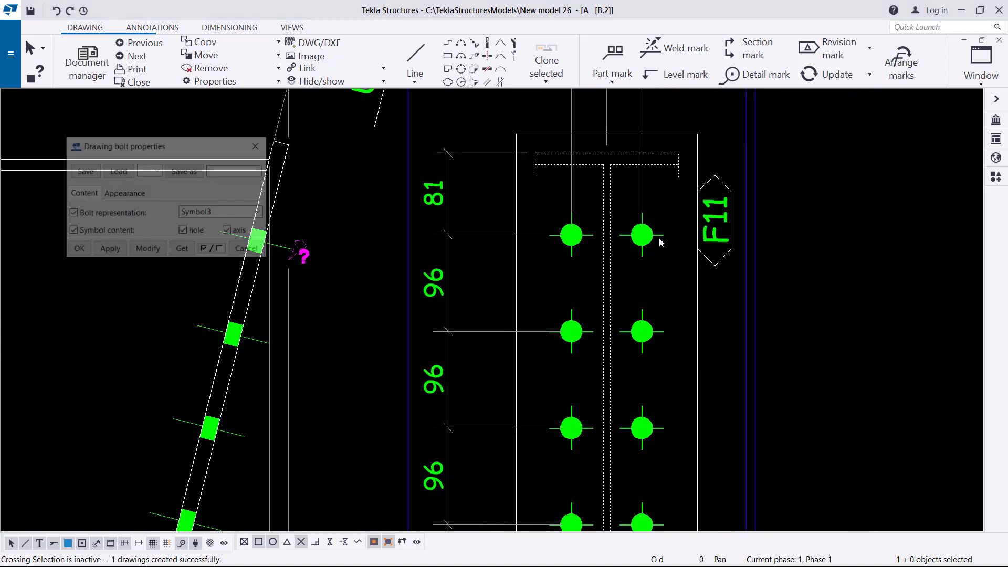
left_click(226, 215)
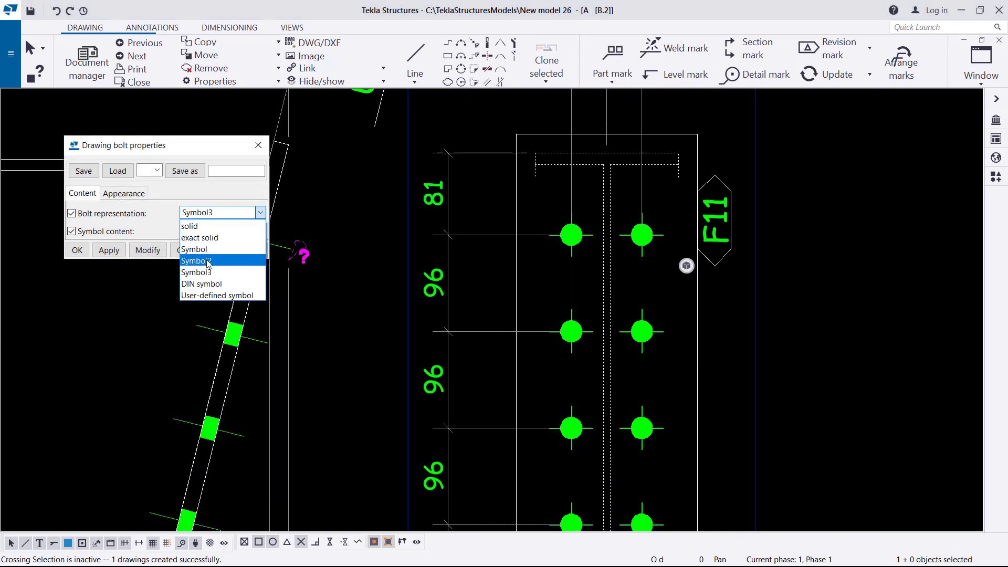
left_click(220, 259)
left_click(161, 255)
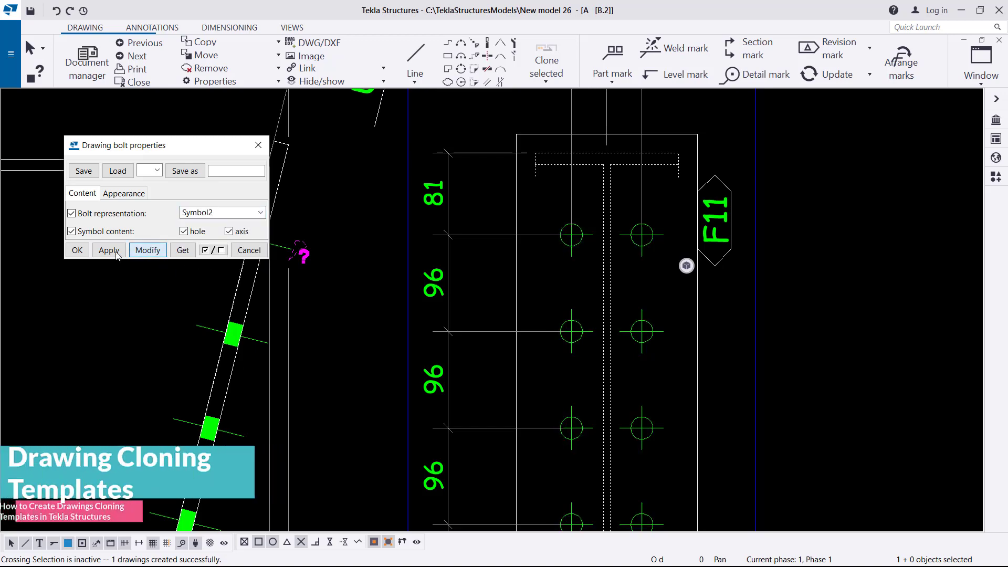
left_click(77, 250)
- Set the frame type of the F11 part mark in section view B-B to underline
scroll(516, 210, "down", 2)
scroll(637, 388, "down", 2)
scroll(601, 259, "up", 1)
scroll(601, 260, "down", 1)
mouse_move(601, 260)
middle_mouse_down()
mouse_move(731, 283)
mouse_move(763, 244)
middle_mouse_up()
scroll(738, 219, "up", 8)
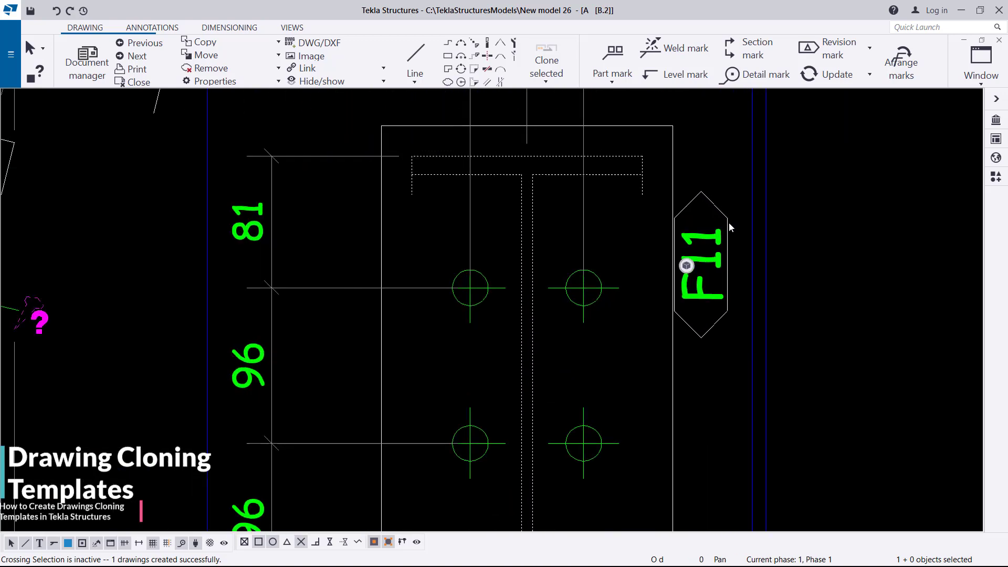
double_click(701, 234)
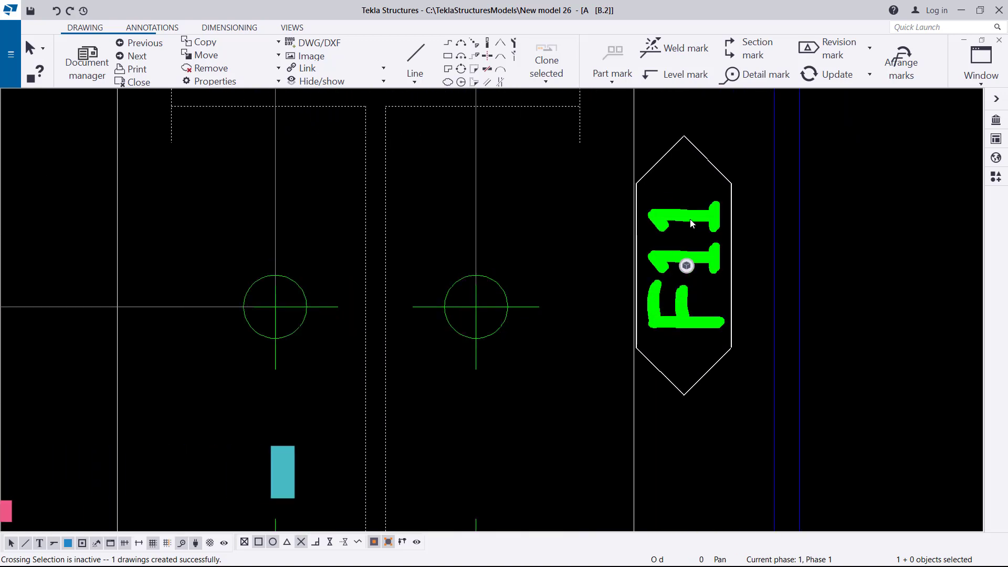
left_click(557, 152)
left_click(623, 187)
left_click(617, 207)
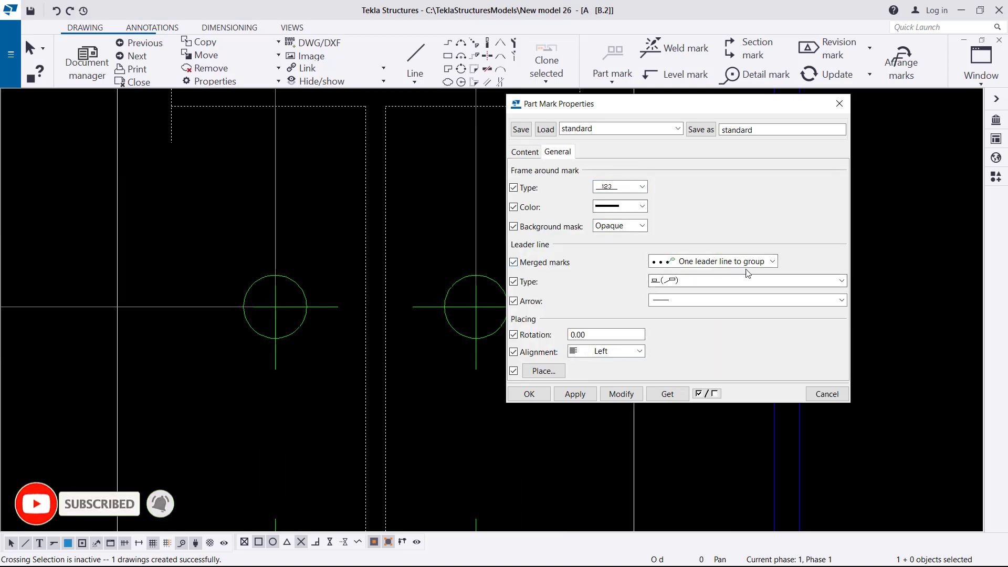
- Give the F11 mark the always-drawn leader line type with a filled arrowhead and apply the changes
left_click(734, 284)
left_click(692, 308)
left_click(688, 301)
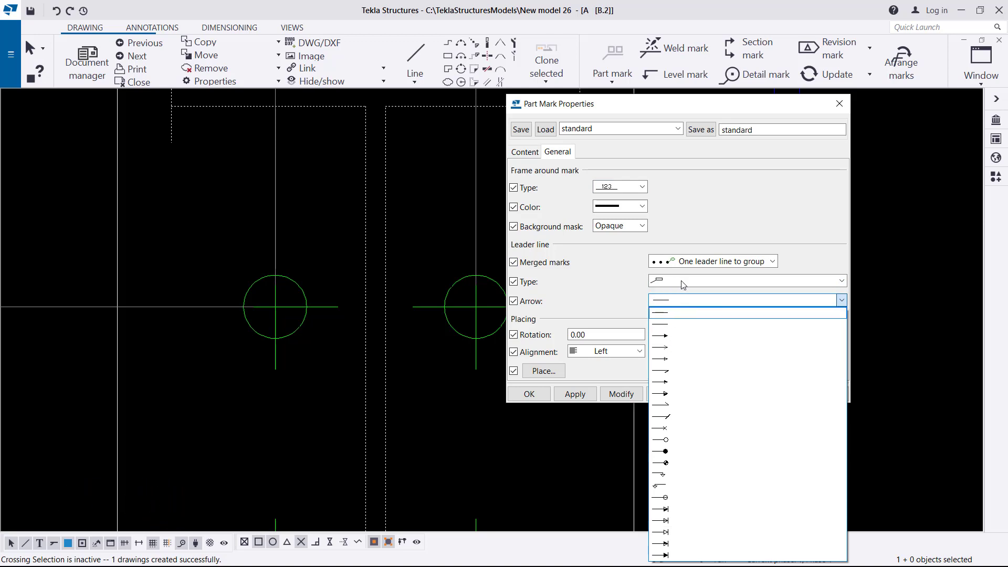
left_click(684, 284)
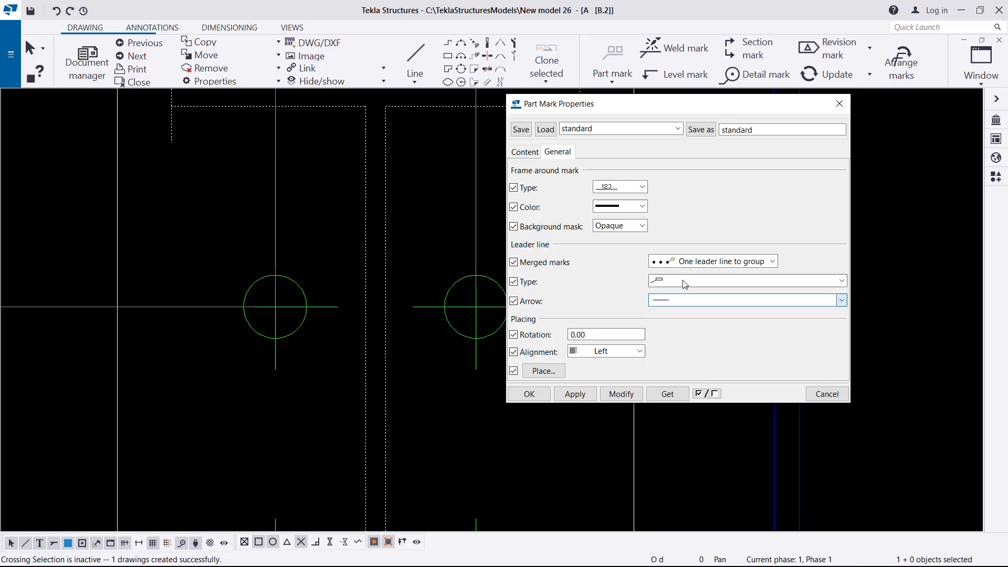
left_click(685, 306)
left_click(662, 341)
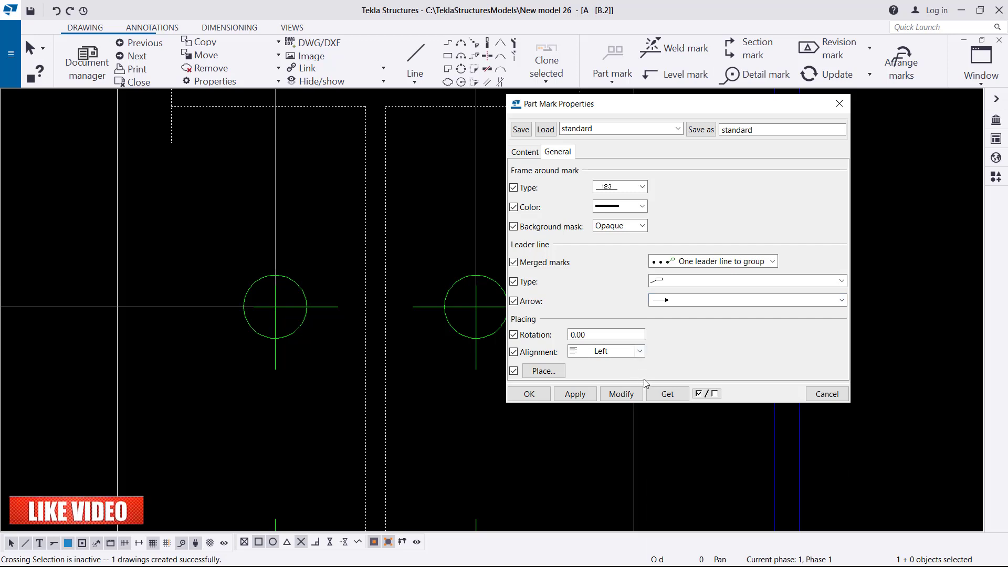
left_click(622, 395)
left_click(528, 394)
- Move the F11 mark above the end plate in section view B-B, clear of the bolt spacing dimensions
scroll(666, 292, "down", 4)
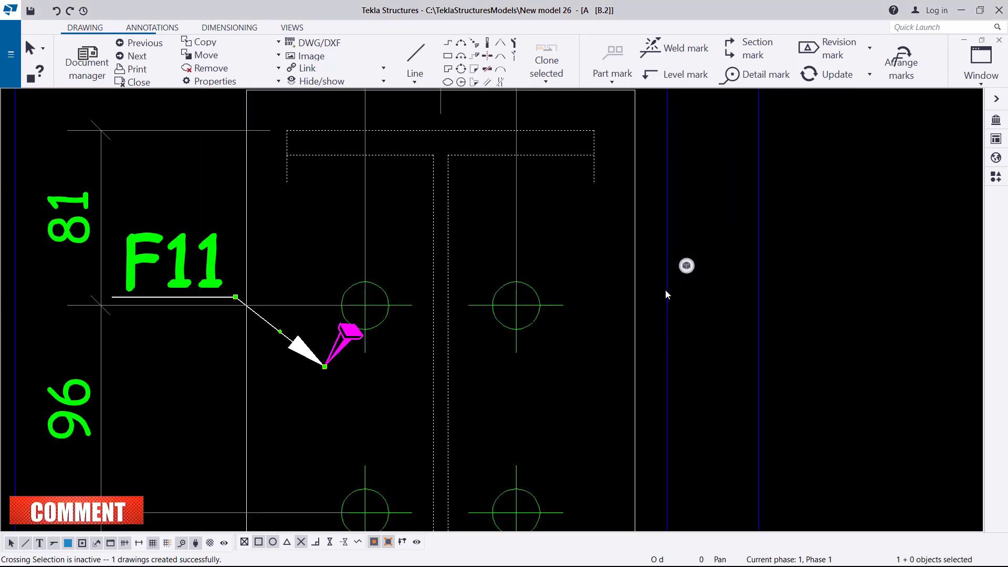
scroll(587, 350, "down", 2)
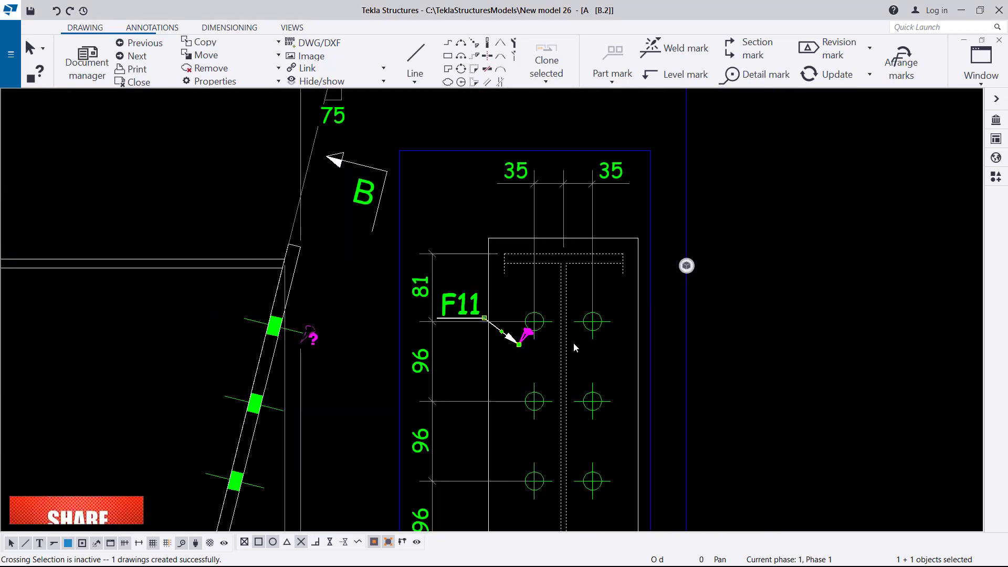
left_click_drag(484, 326, 459, 198)
scroll(458, 197, "up", 1)
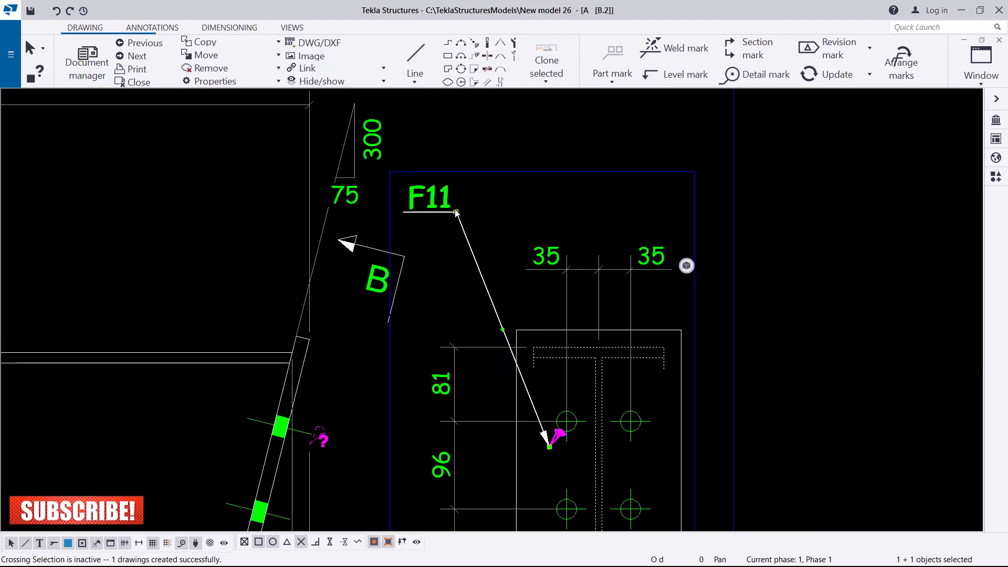
left_click(529, 190)
- Set the bolt representation of the upper bolt group in section view A-A to Symbol2 and apply it
scroll(680, 248, "down", 1)
scroll(679, 246, "down", 4)
scroll(298, 313, "down", 1)
middle_click_drag(298, 313, 587, 315)
scroll(331, 314, "up", 5)
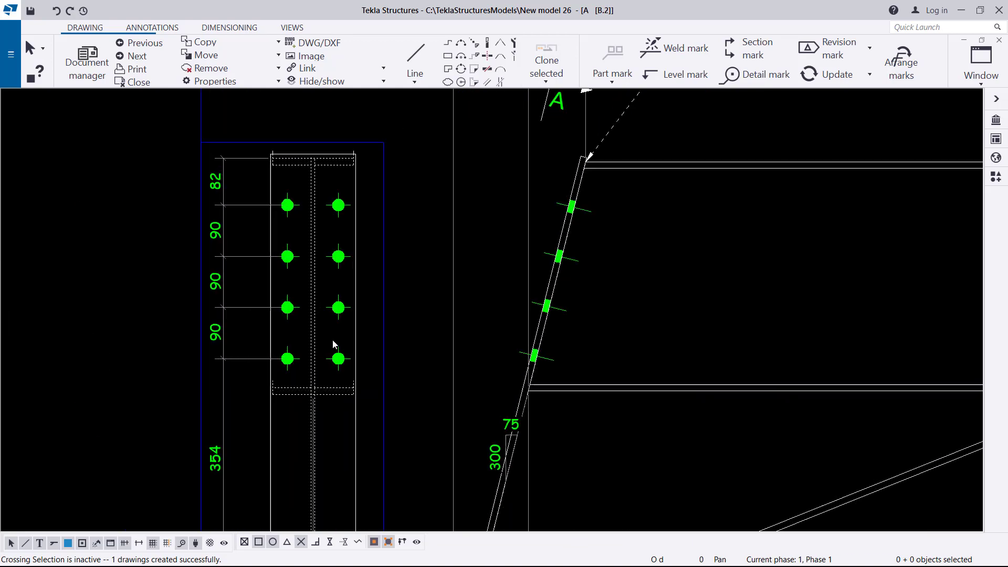
scroll(326, 346, "up", 1)
double_click(350, 360)
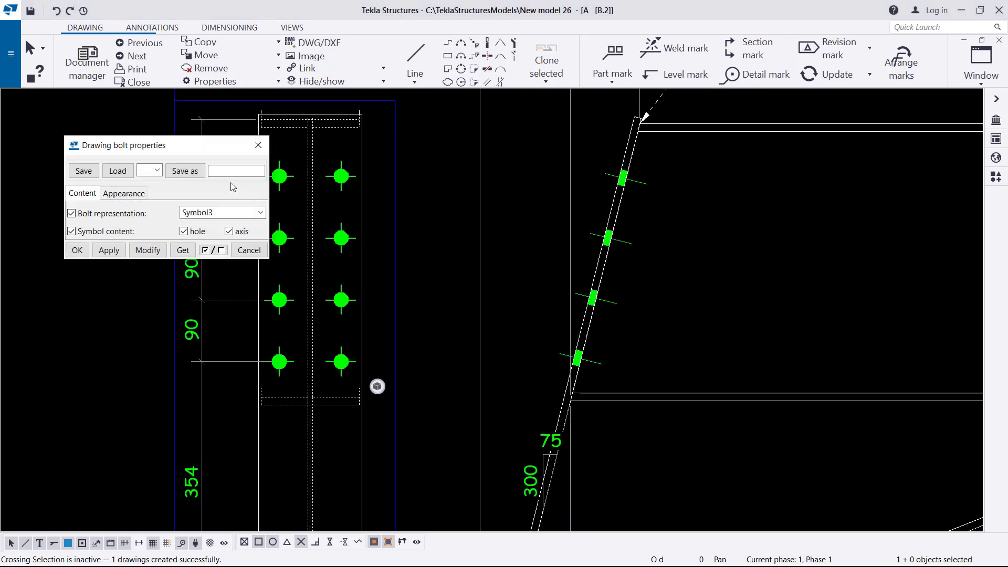
left_click(234, 213)
left_click(208, 263)
left_click(138, 251)
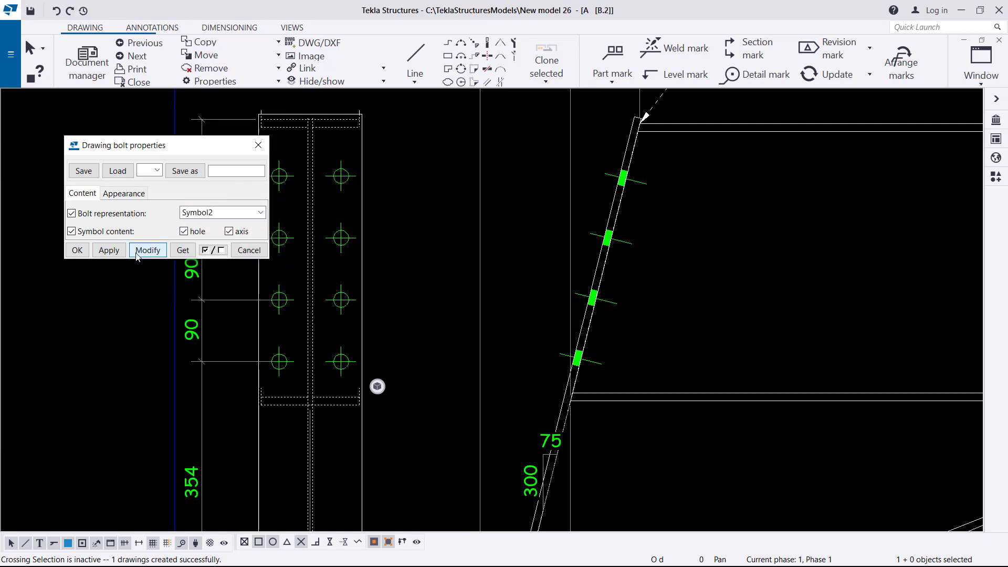
- Set the frame type of the F5 part mark in section view A-A to underline
left_click(77, 251)
scroll(426, 212, "down", 4)
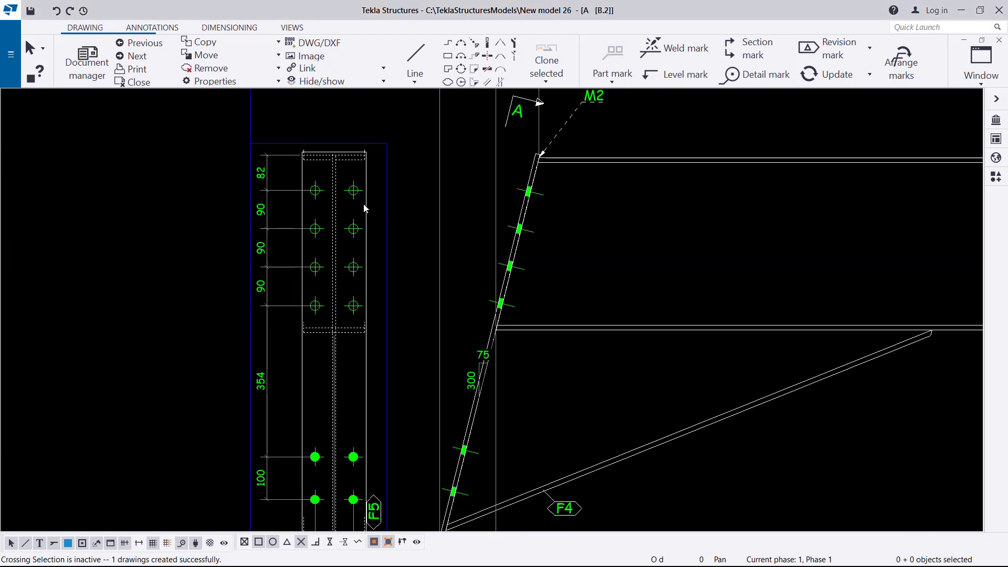
scroll(461, 313, "up", 2)
scroll(359, 362, "up", 4)
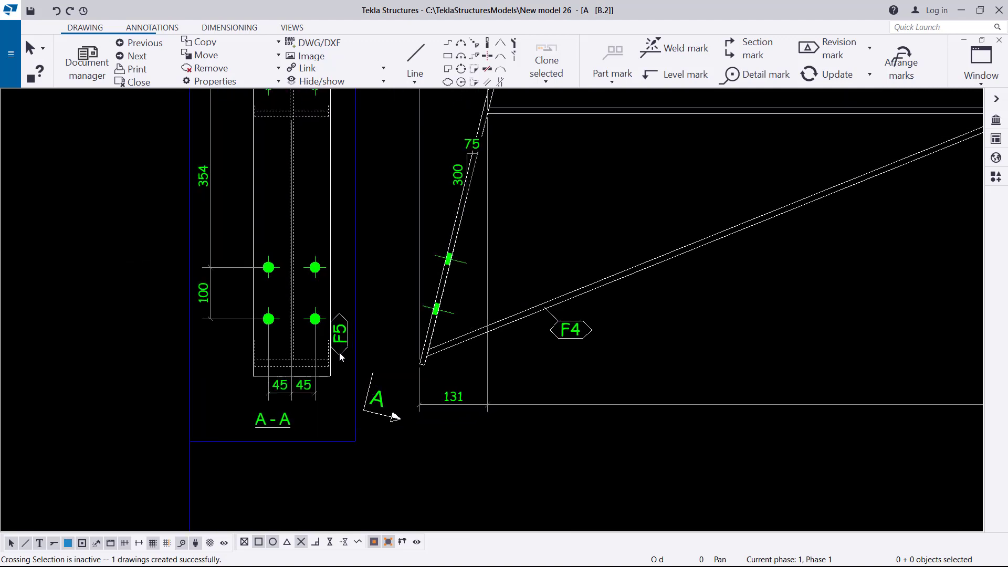
double_click(346, 301)
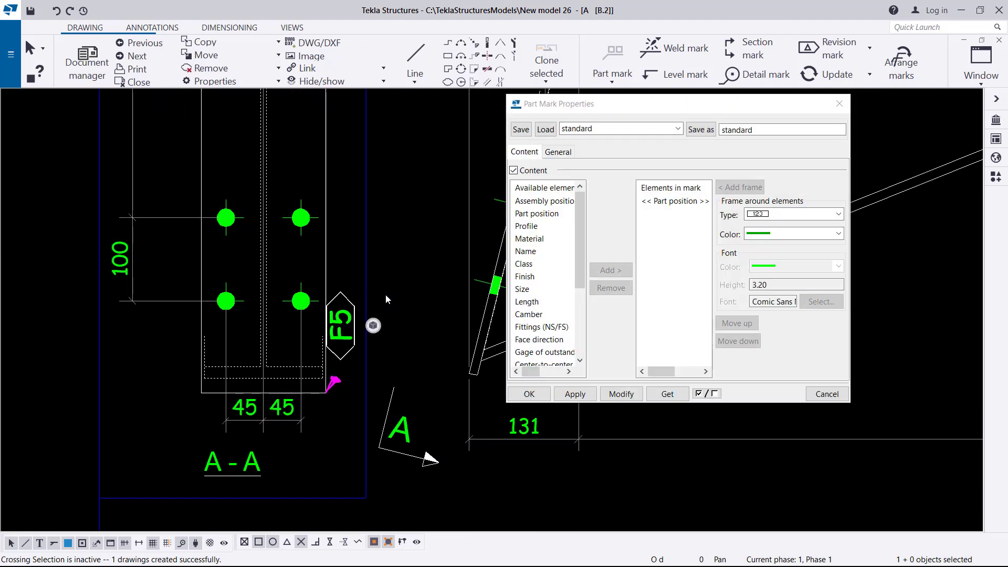
left_click(564, 154)
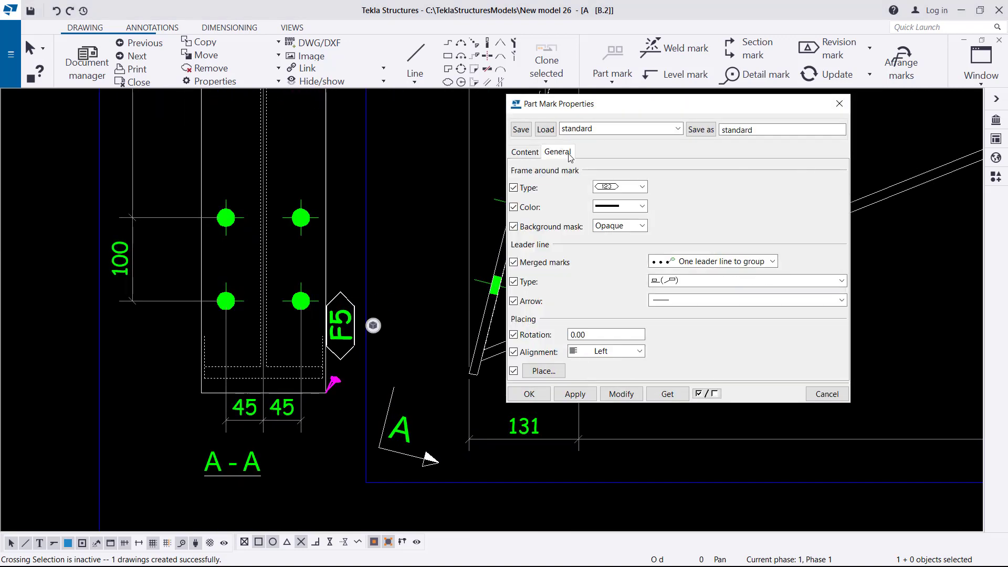
left_click(642, 188)
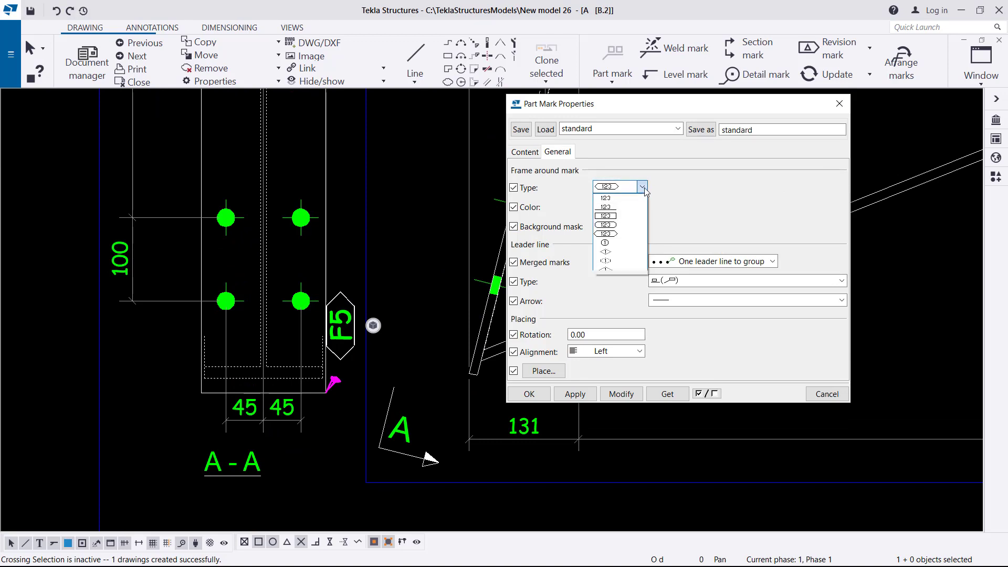
left_click(615, 207)
- Give the F5 mark the always-drawn leader line type with a filled arrowhead and apply the changes
left_click(765, 284)
left_click(678, 298)
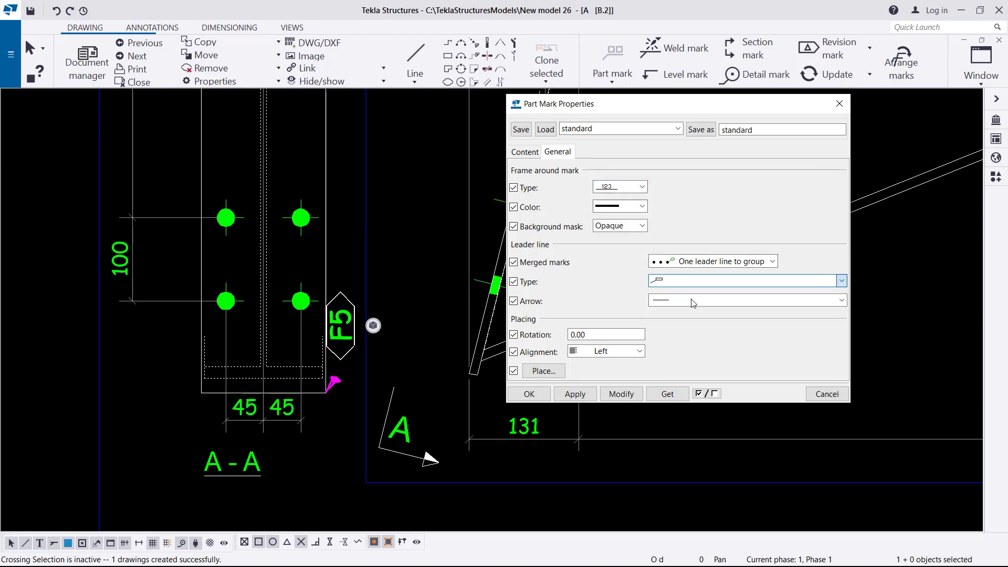
left_click(677, 300)
left_click(664, 337)
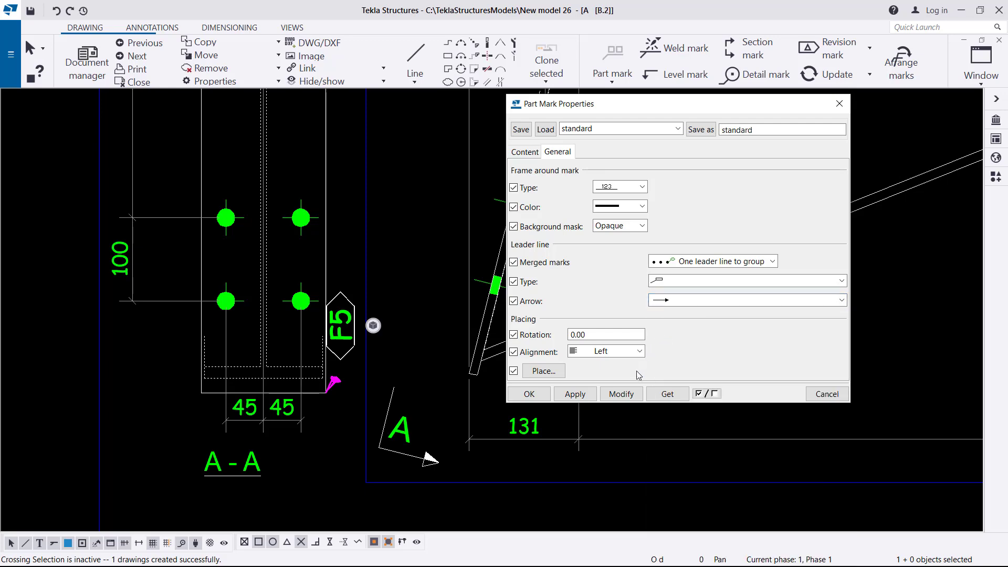
left_click(621, 395)
left_click(528, 394)
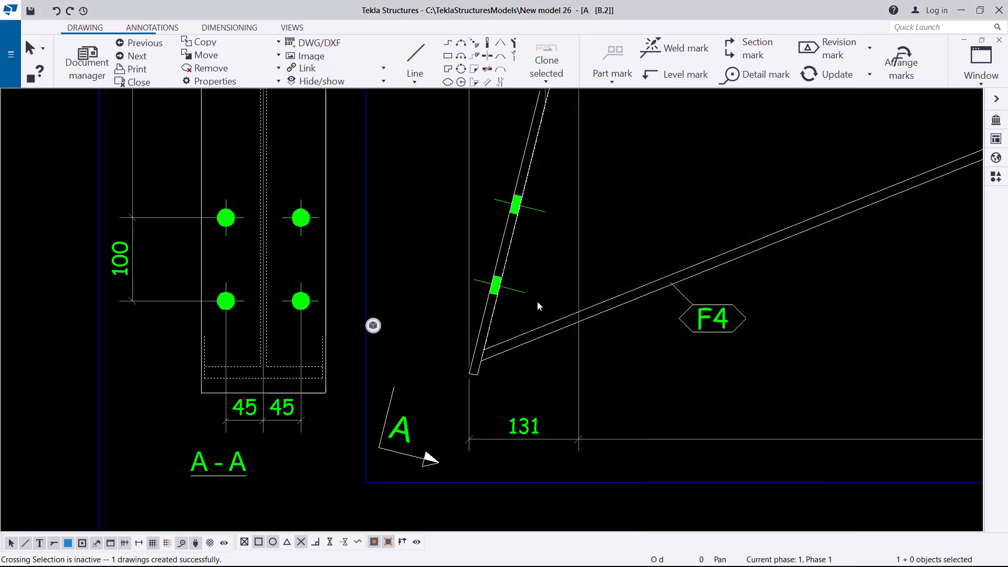
- Move the F5 mark to the upper right side of section view A-A, clear of the bolt spacing dimensions
scroll(544, 316, "down", 3)
scroll(483, 395, "down", 1)
scroll(380, 136, "up", 3)
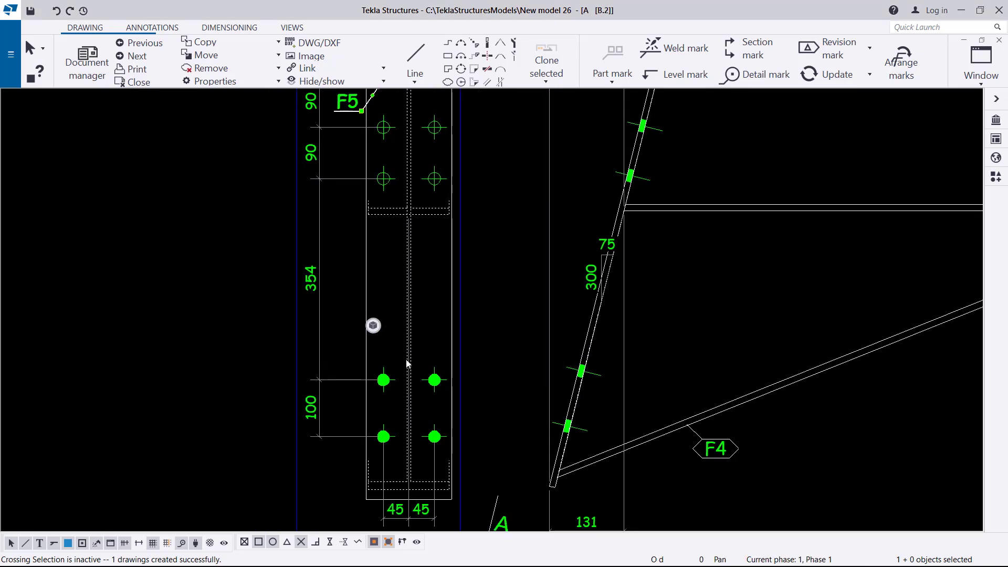
left_click_drag(378, 261, 546, 140)
left_click(568, 179)
scroll(496, 175, "down", 4)
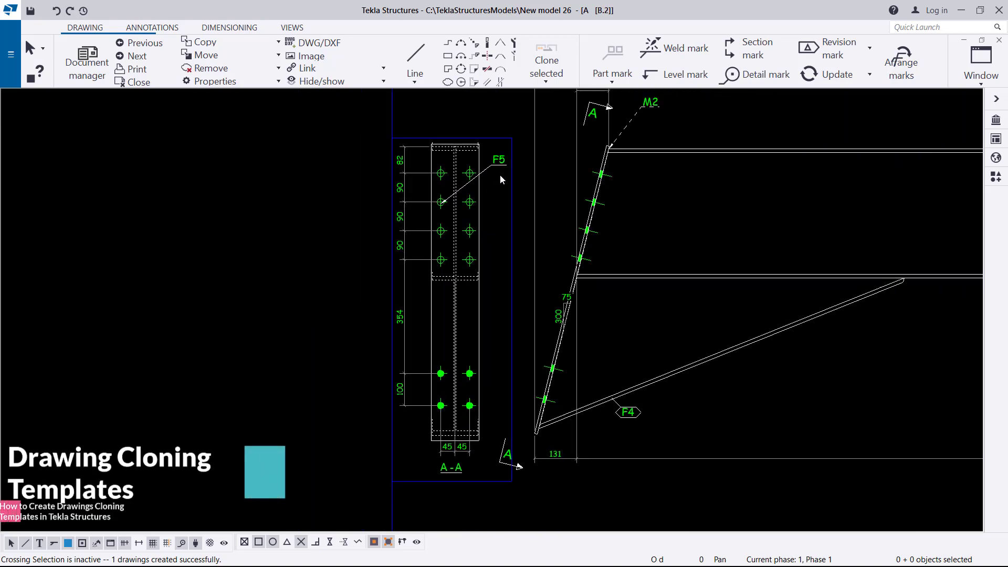
- Set the bolt representation of the lower bolt group in section view A-A to Symbol2 and apply it
scroll(527, 229, "up", 4)
scroll(491, 300, "up", 1)
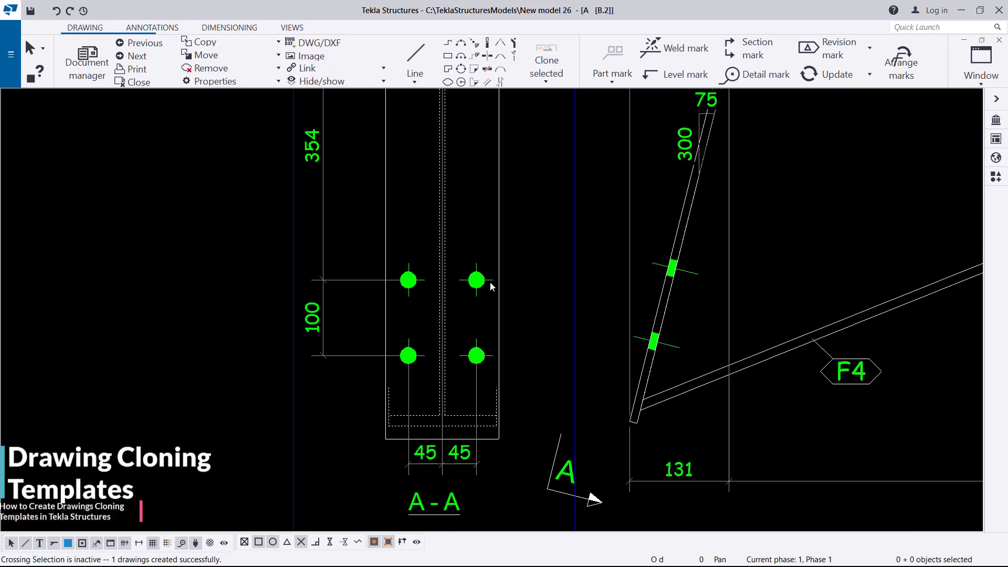
double_click(487, 284)
left_click(220, 212)
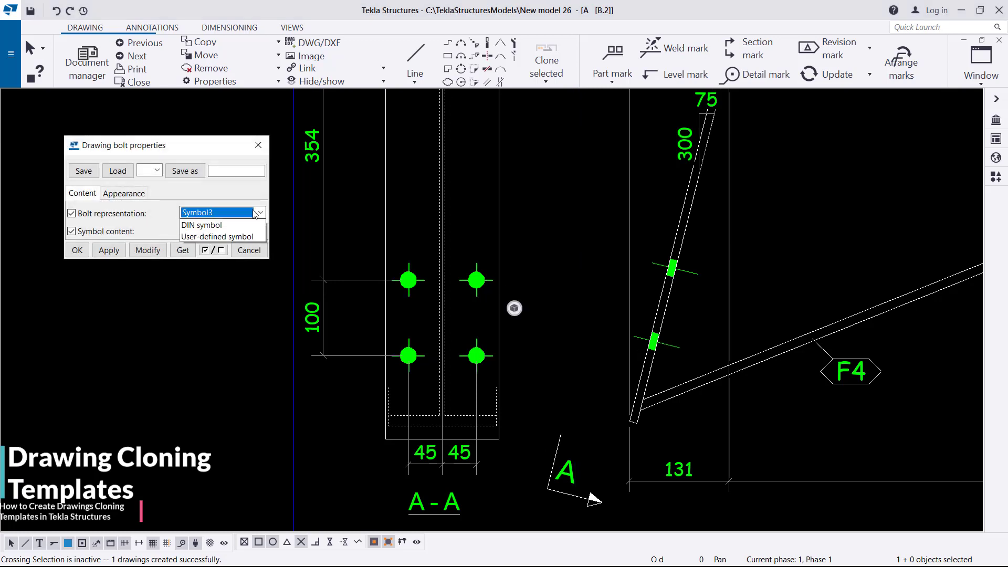
left_click(210, 261)
left_click(147, 250)
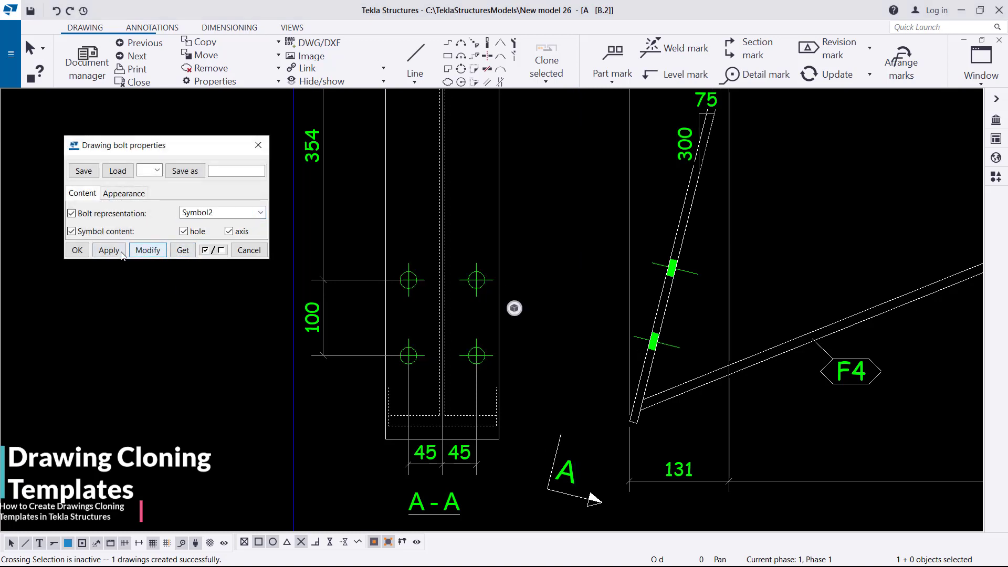
left_click(74, 251)
scroll(237, 265, "down", 5)
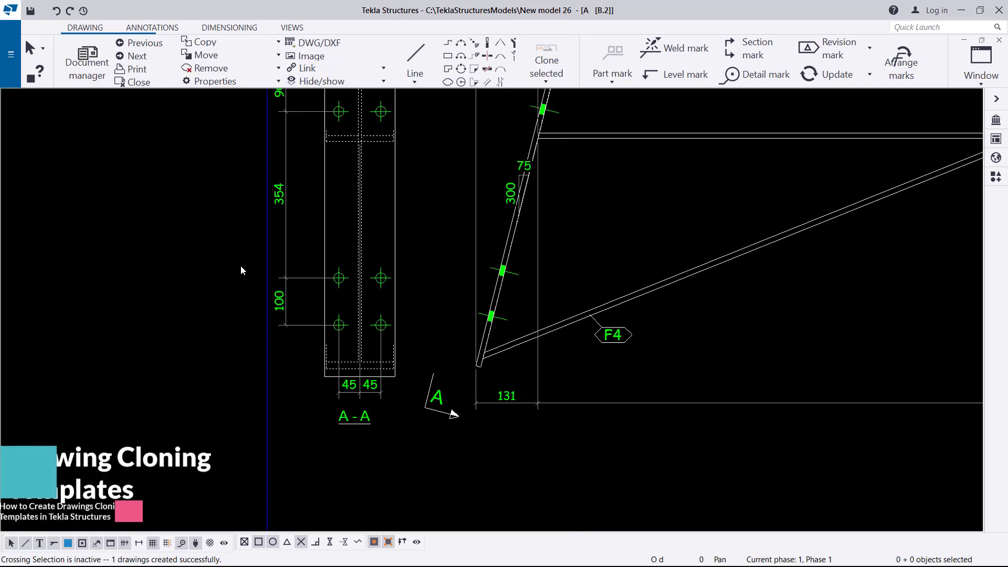
- Set the frame type of the F4 part mark on the left haunch to underline
scroll(425, 302, "up", 5)
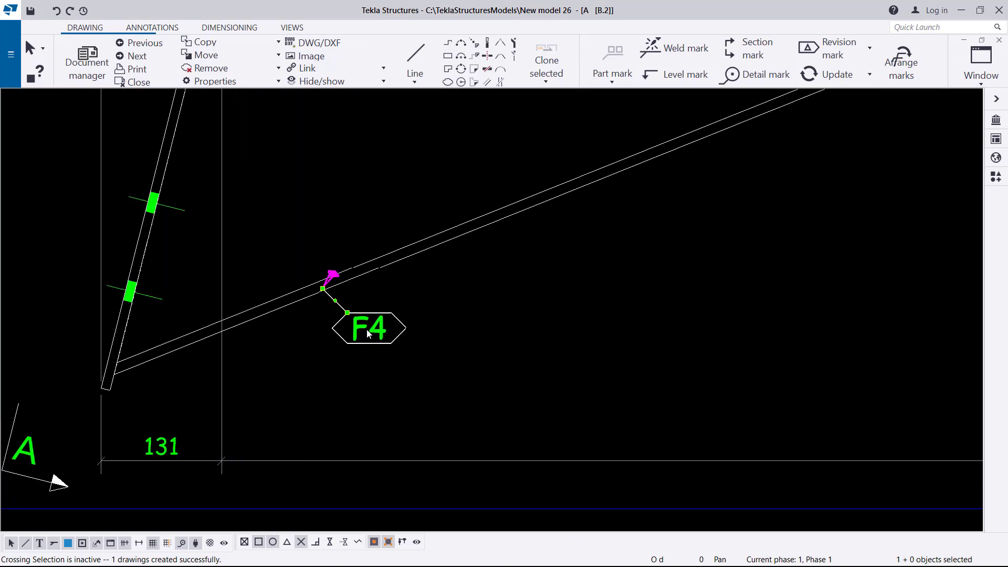
double_click(366, 329)
left_click(537, 213)
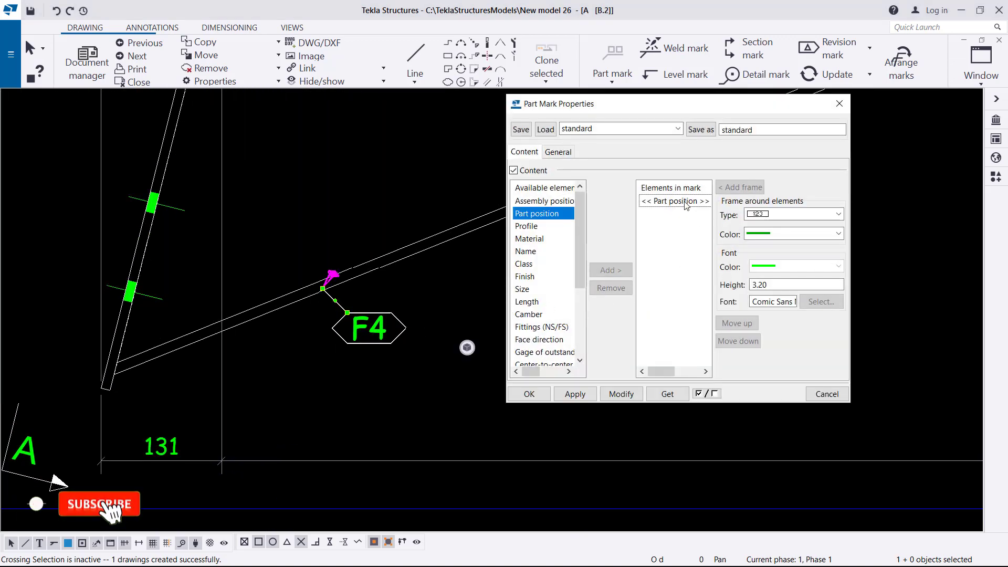
left_click(558, 152)
left_click(642, 187)
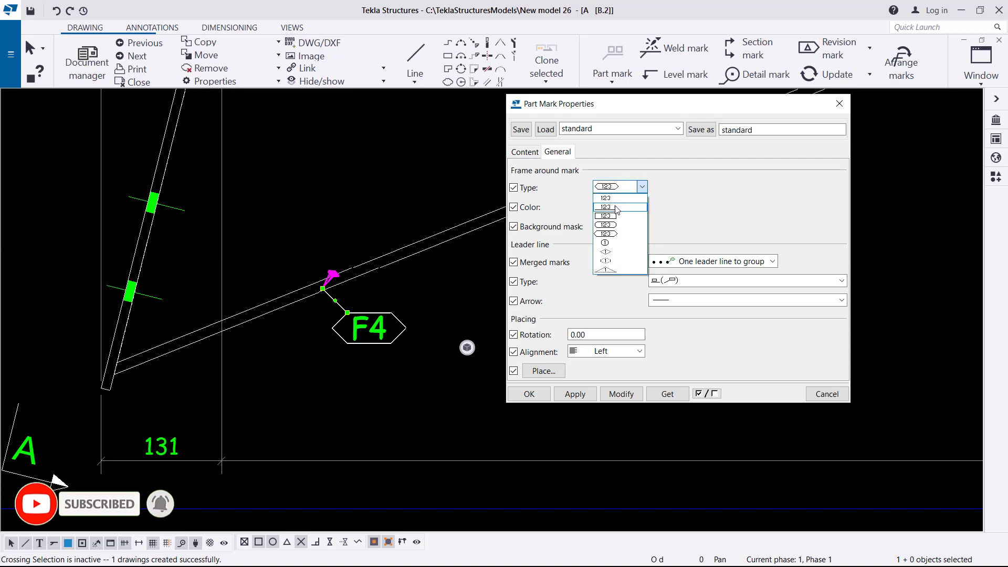
left_click(617, 207)
- Give the F4 mark the always-drawn leader line type with a filled arrowhead and apply the changes
left_click(731, 281)
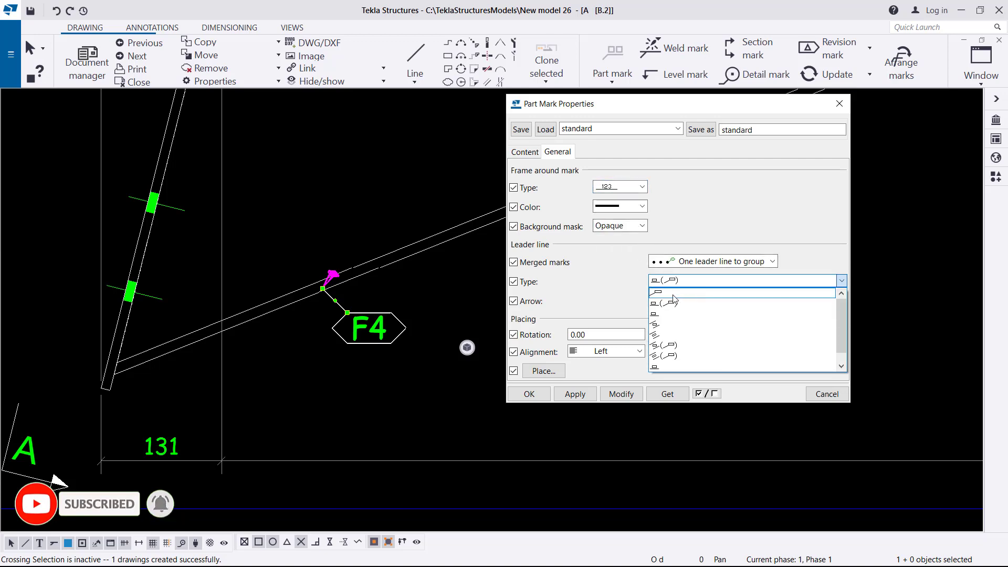
left_click(675, 299)
left_click(679, 300)
left_click(672, 336)
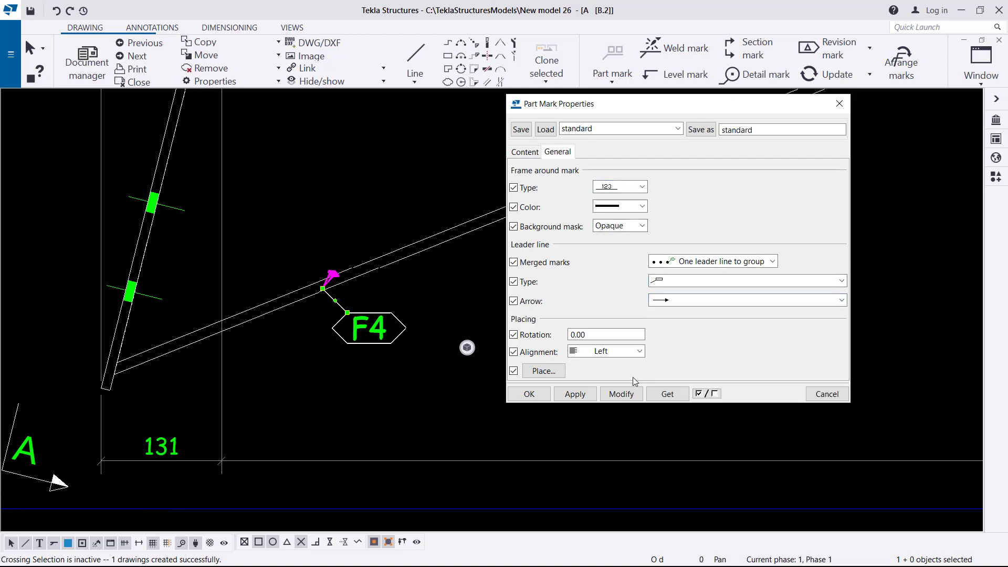
left_click(615, 398)
left_click(529, 393)
- Move the F4 mark into the clear space below and to the right of the left haunch, above the 6055 dimension
mouse_move(420, 346)
left_mouse_down()
mouse_move(593, 404)
mouse_move(756, 409)
left_mouse_up()
left_click(414, 329)
scroll(361, 329, "down", 5)
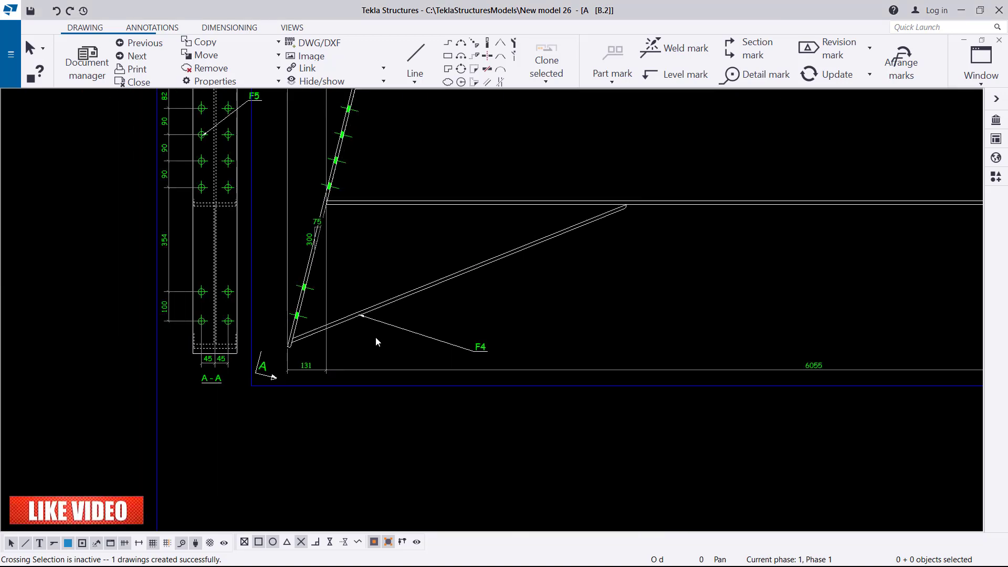
- Create a single-part view of the left haunch part marked F4 in the front view
scroll(521, 311, "down", 2)
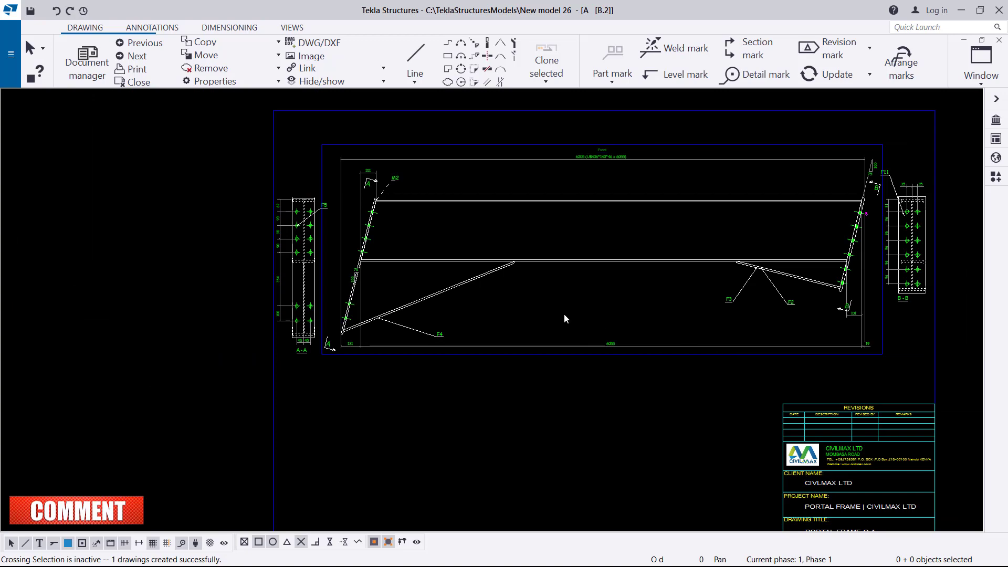
scroll(340, 331, "up", 3)
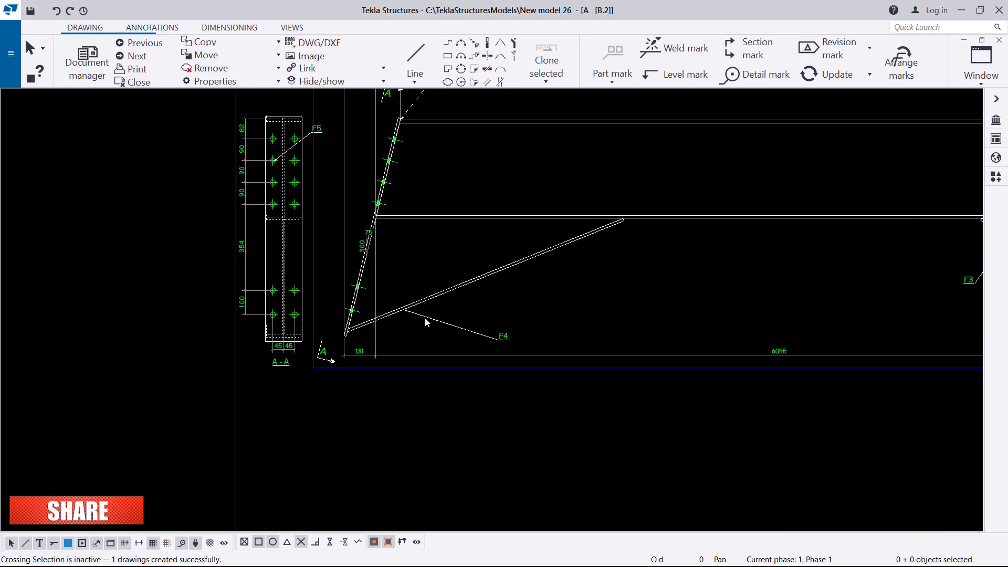
left_click(543, 254)
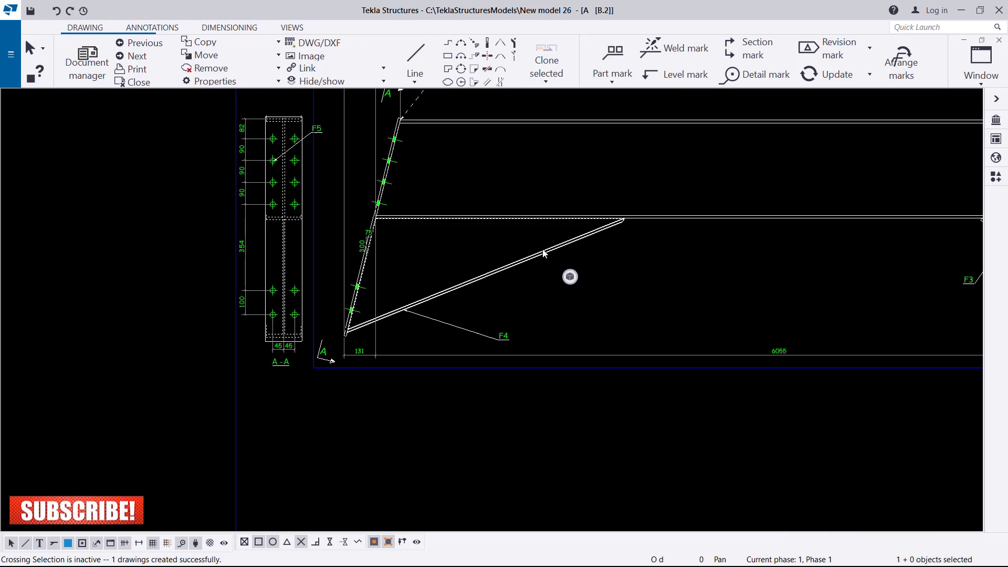
scroll(211, 302, "down", 3)
scroll(387, 286, "up", 1)
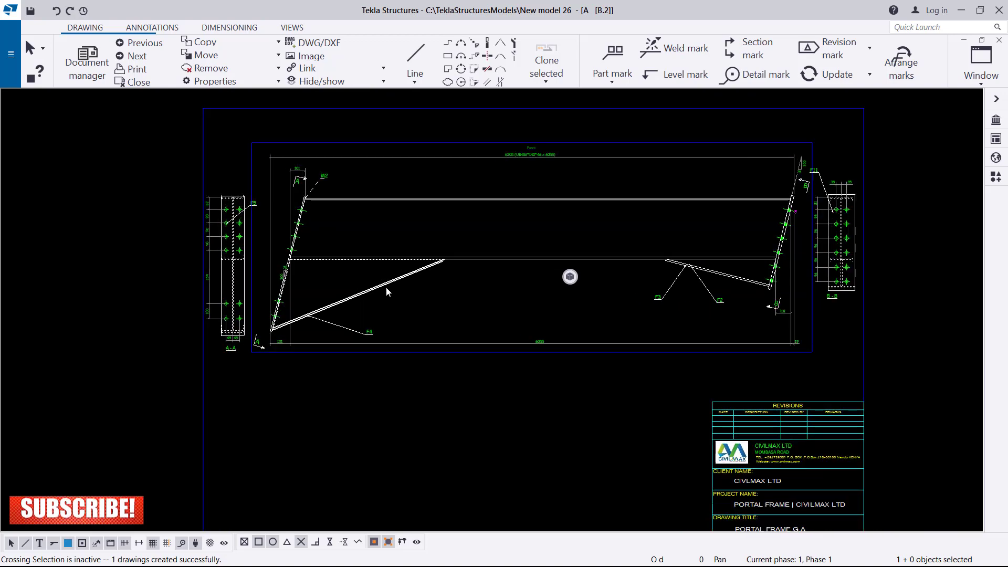
mouse_move(571, 277)
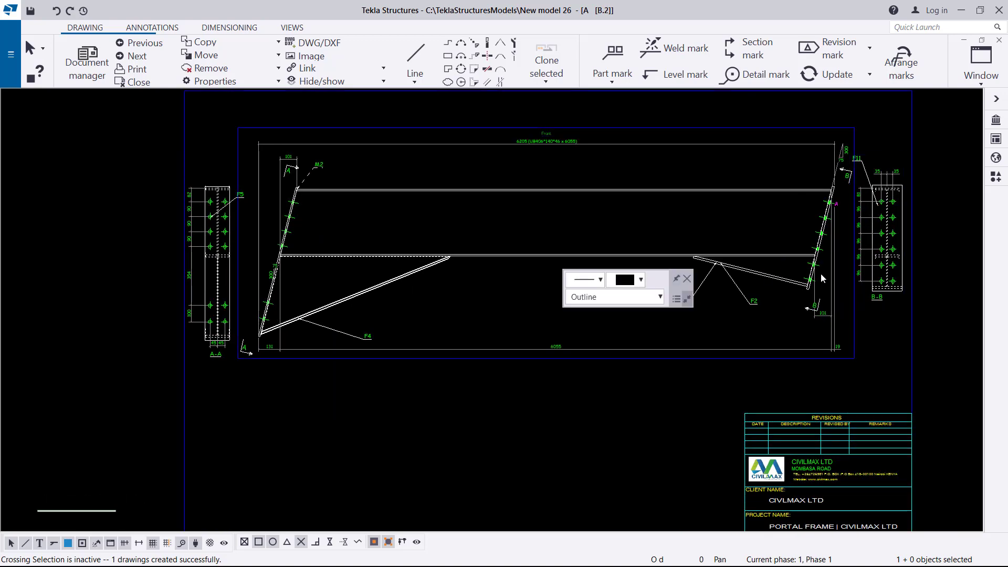
scroll(378, 315, "up", 2)
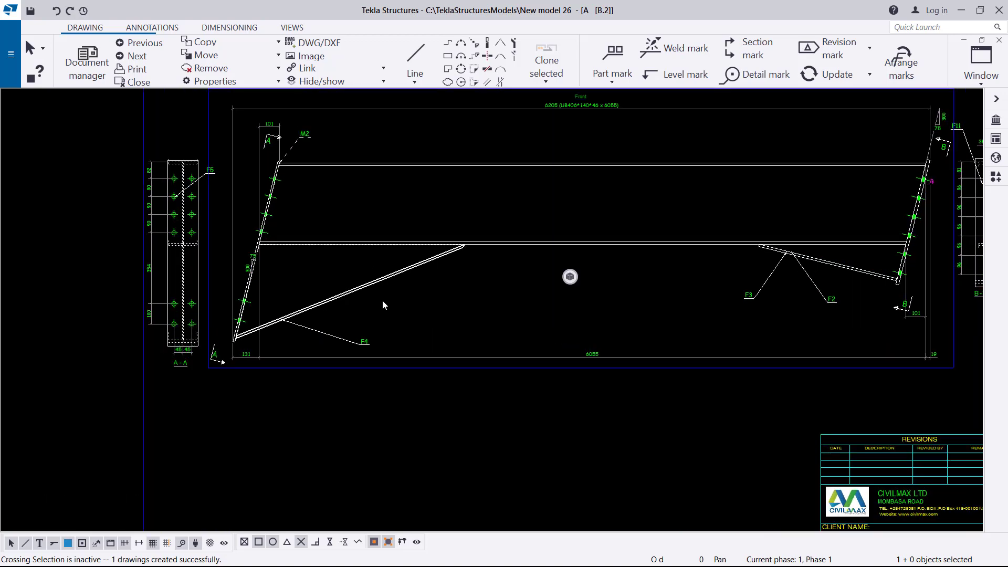
right_click(372, 287)
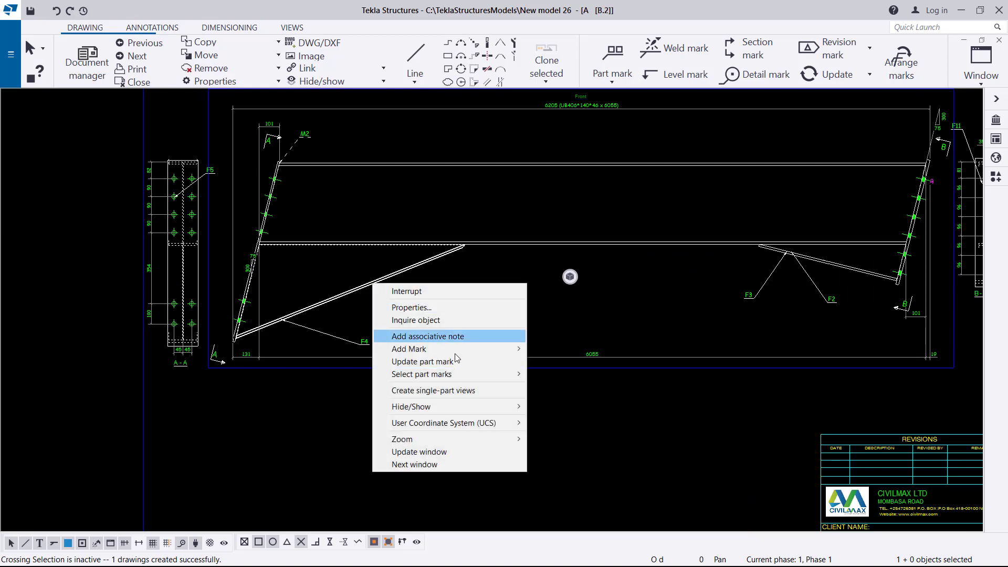
left_click(467, 390)
- Move the F4 single-part view inside the sheet frame, into the empty space below the left haunch
scroll(468, 266, "down", 4)
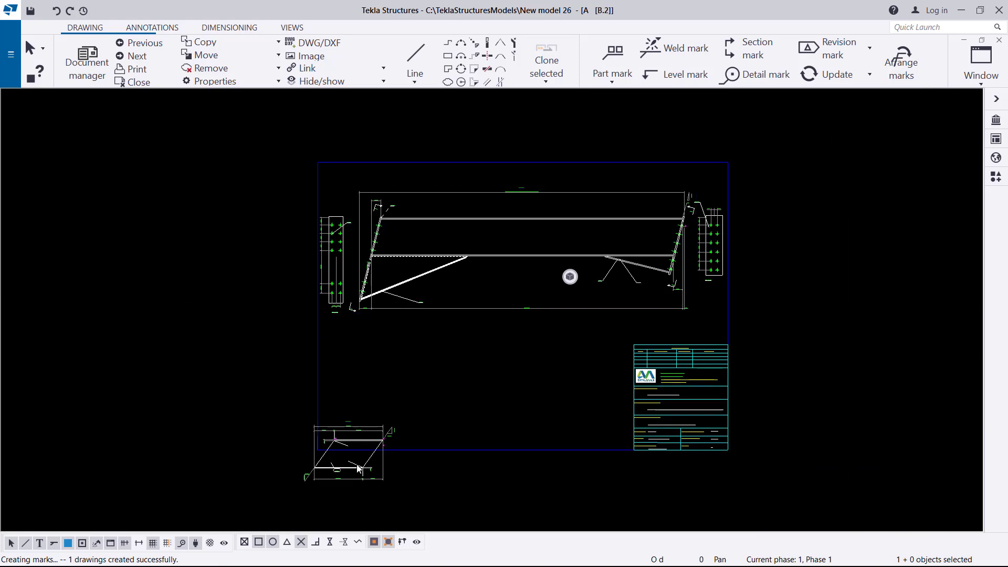
scroll(358, 468, "up", 5)
left_click_drag(426, 461, 490, 301)
scroll(458, 310, "down", 1)
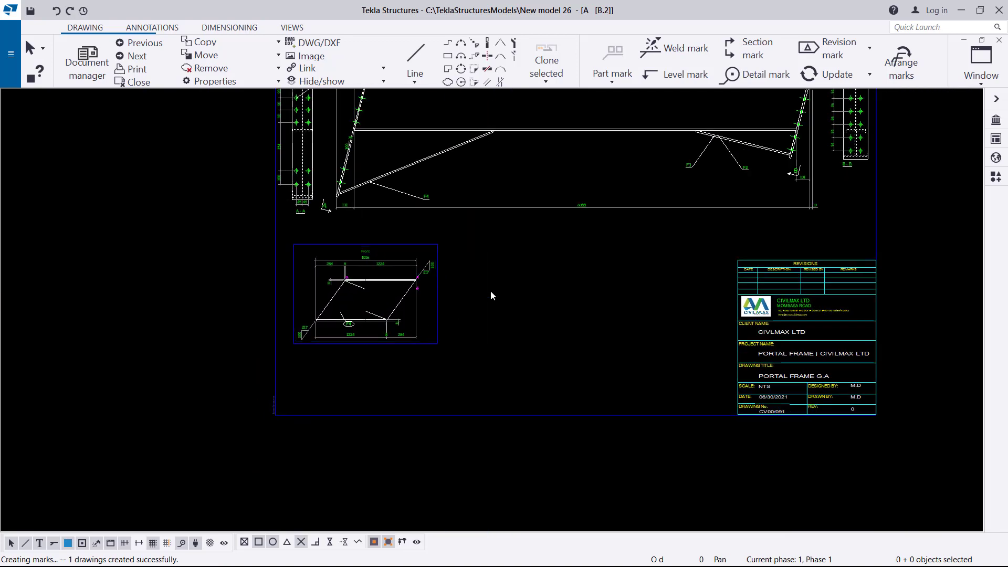
scroll(738, 167, "up", 1)
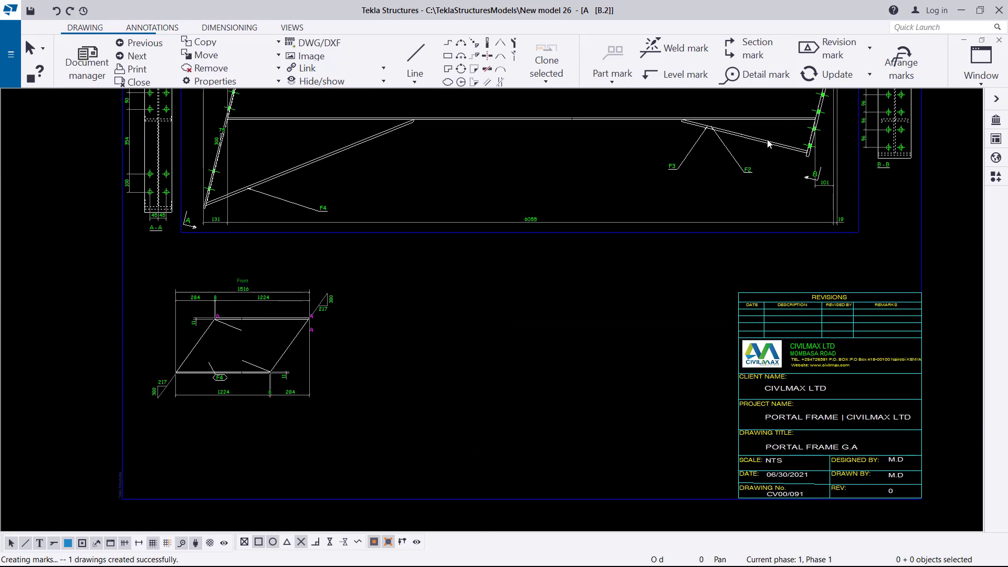
- Create single-part views of the right haunch plate F2 from the front view
scroll(767, 144, "up", 2)
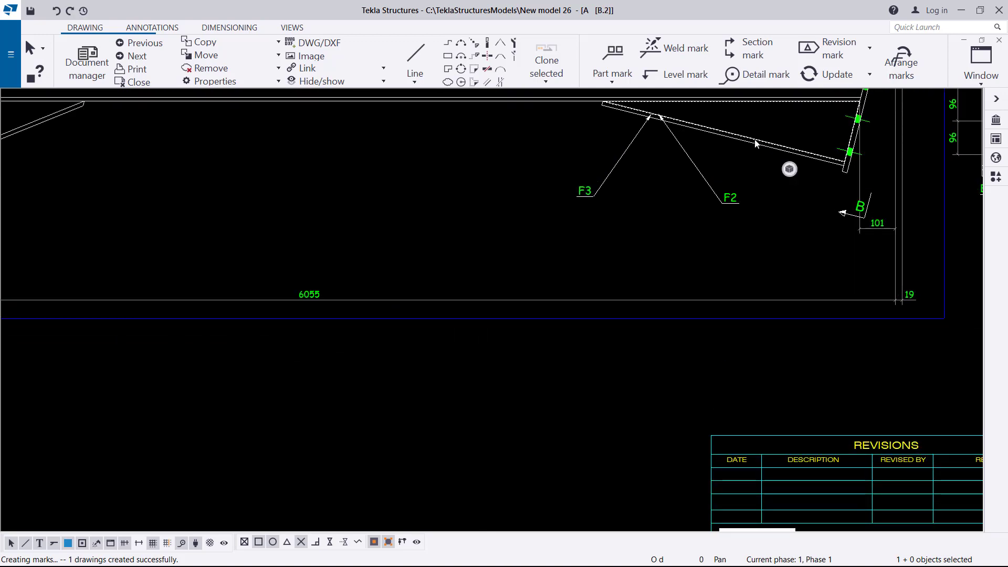
right_click(755, 142)
left_click(812, 247)
- Move the F2 single-part views into the empty space between the F4 single-part view and the title block
scroll(700, 202, "down", 3)
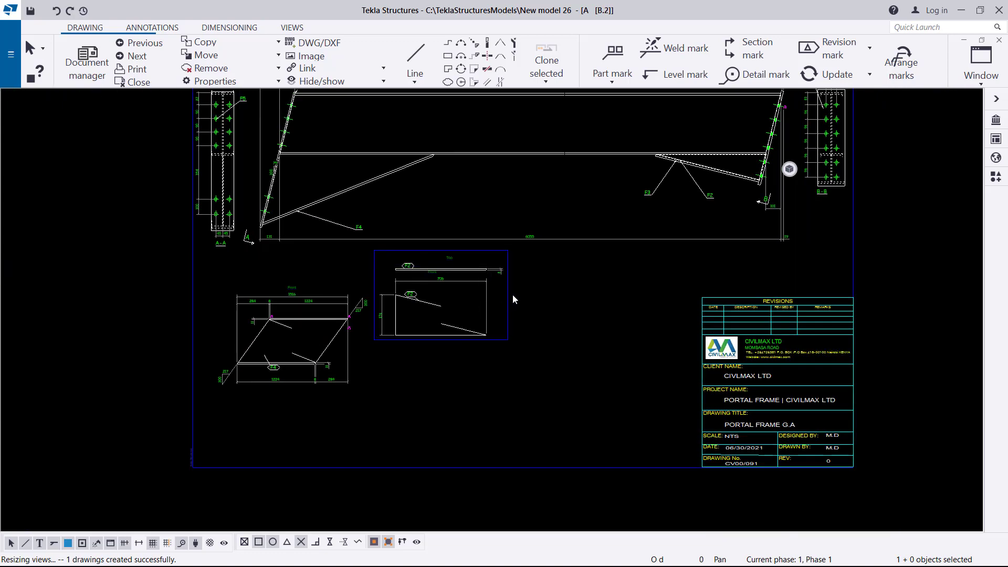
left_click_drag(507, 292, 533, 348)
left_click(508, 297)
left_click_drag(508, 297, 536, 362)
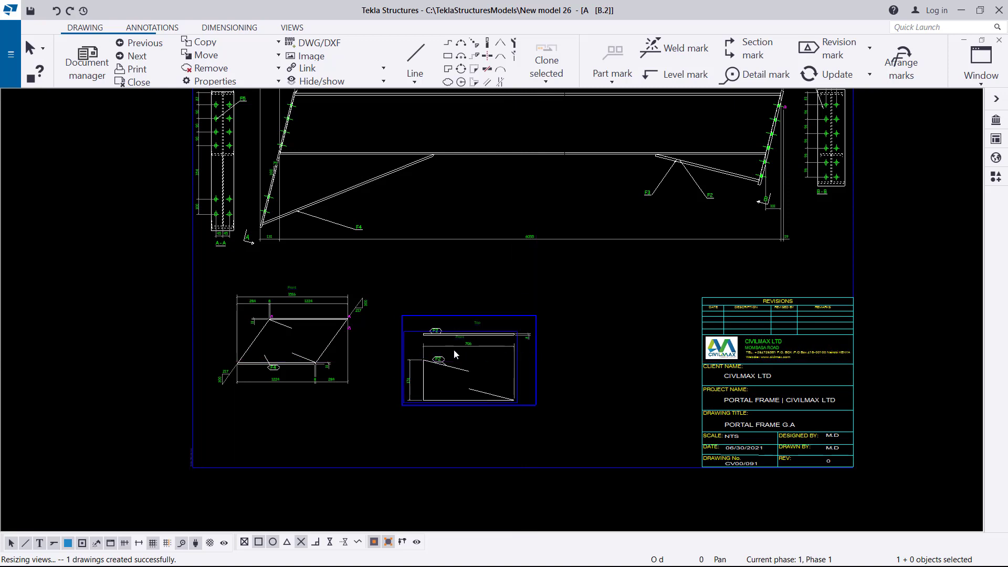
scroll(454, 356, "up", 5)
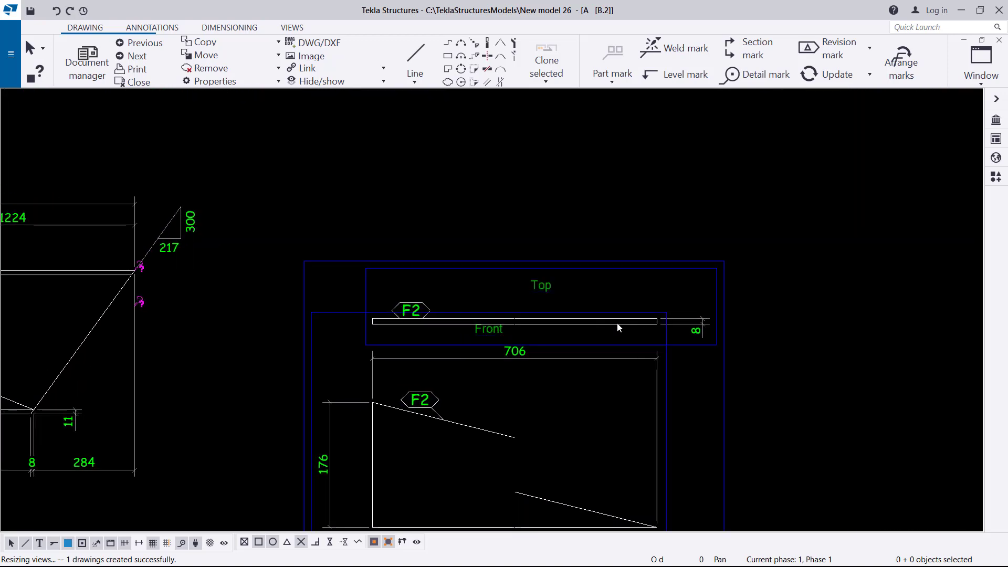
scroll(414, 309, "up", 2)
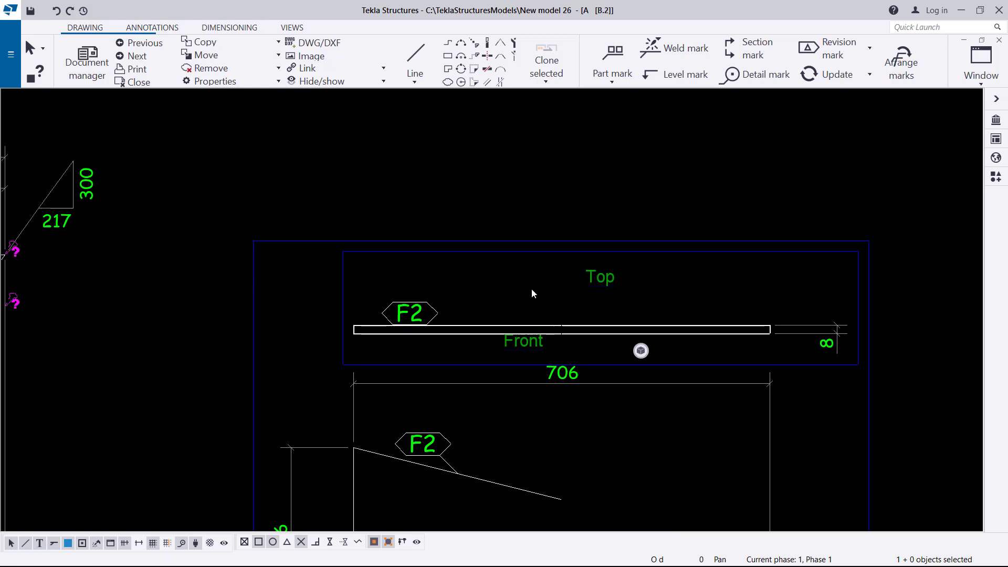
- Delete the top view from the F2 single-part views, keeping only the front view
right_click(344, 260)
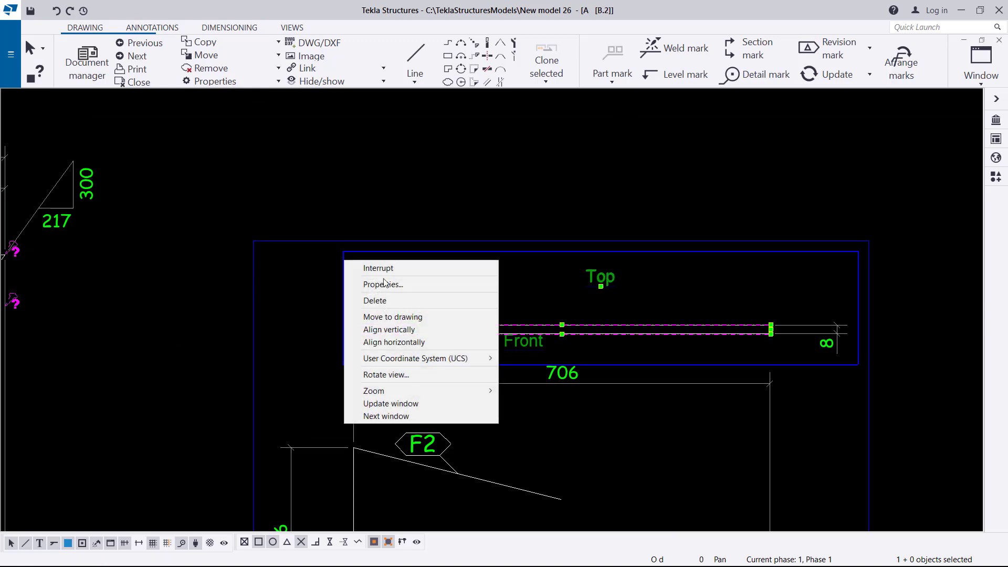
left_click(374, 300)
scroll(551, 274, "down", 6)
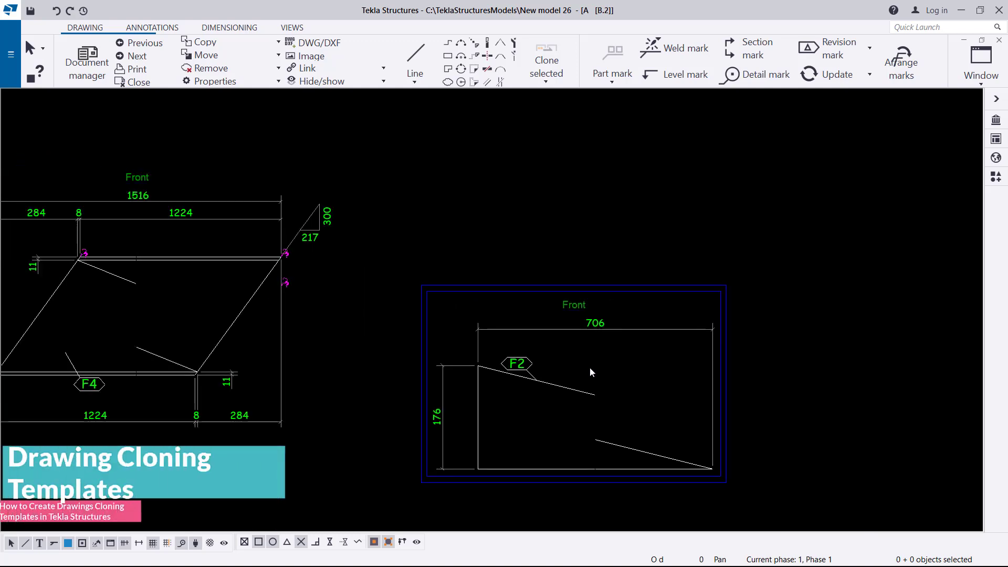
- Create single-part views of the bolted end plate at the right end of the beam from the front view
scroll(771, 204, "up", 8)
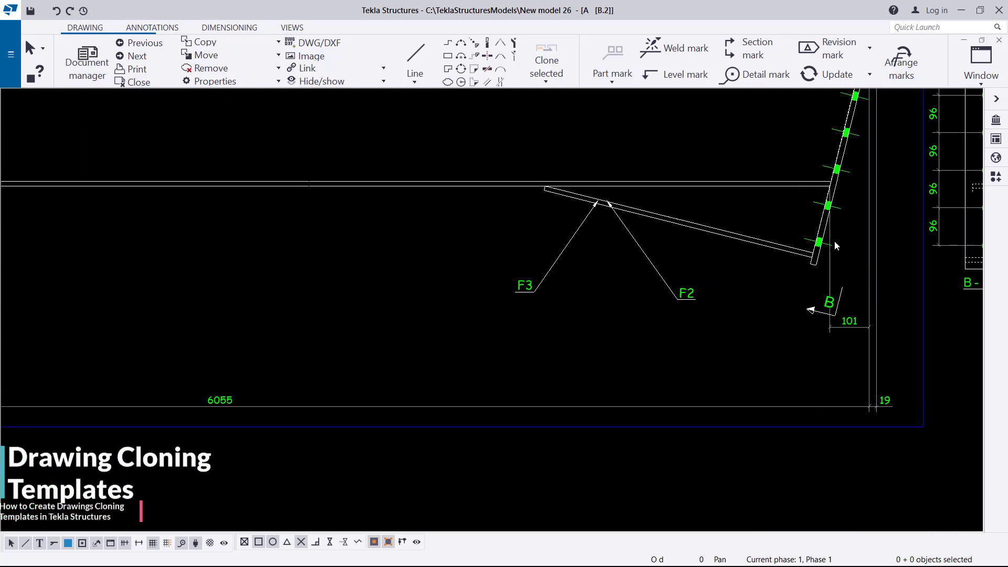
left_click(800, 284)
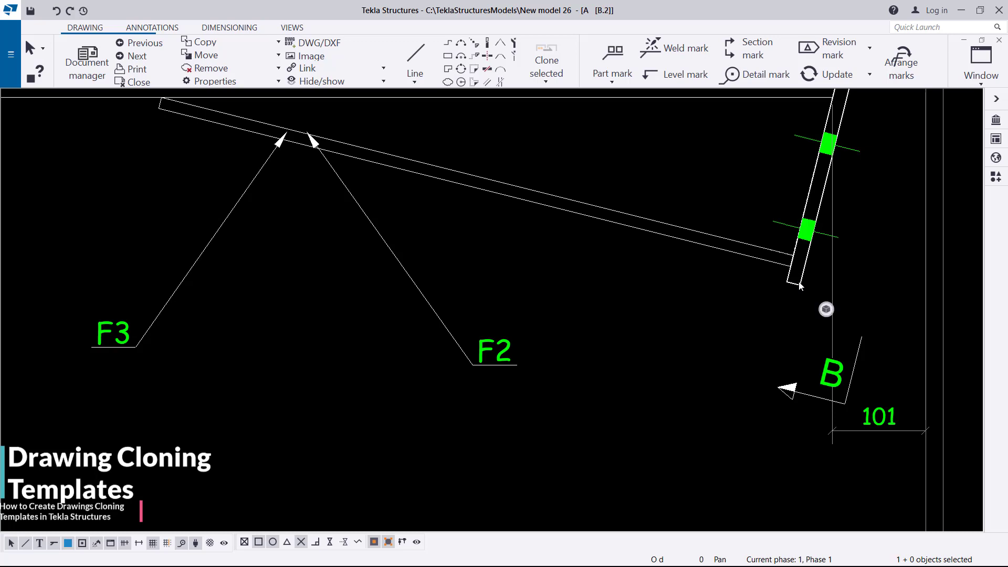
right_click(799, 284)
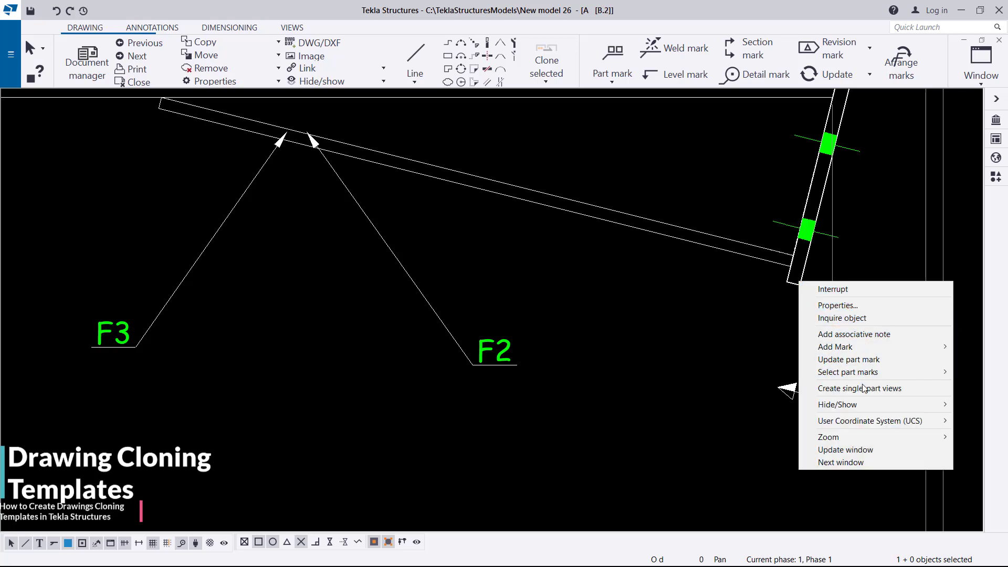
left_click(840, 388)
- Move the F2 single-part view up to just below the 6055 overall dimension, between the F4 and F11 views
scroll(543, 307, "down", 7)
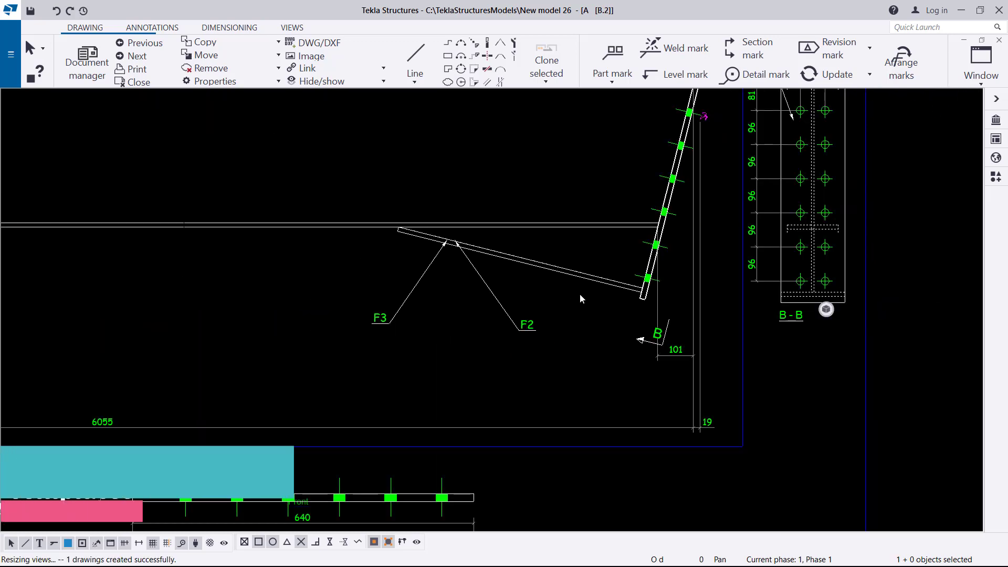
scroll(656, 294, "up", 1)
scroll(676, 293, "down", 4)
scroll(430, 463, "up", 3)
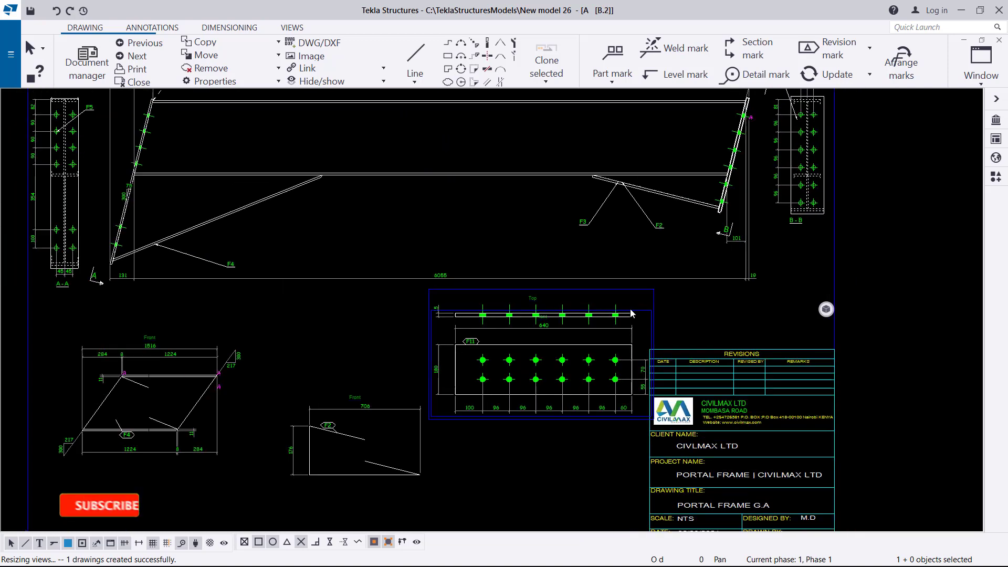
scroll(430, 463, "up", 1)
left_click_drag(437, 446, 417, 311)
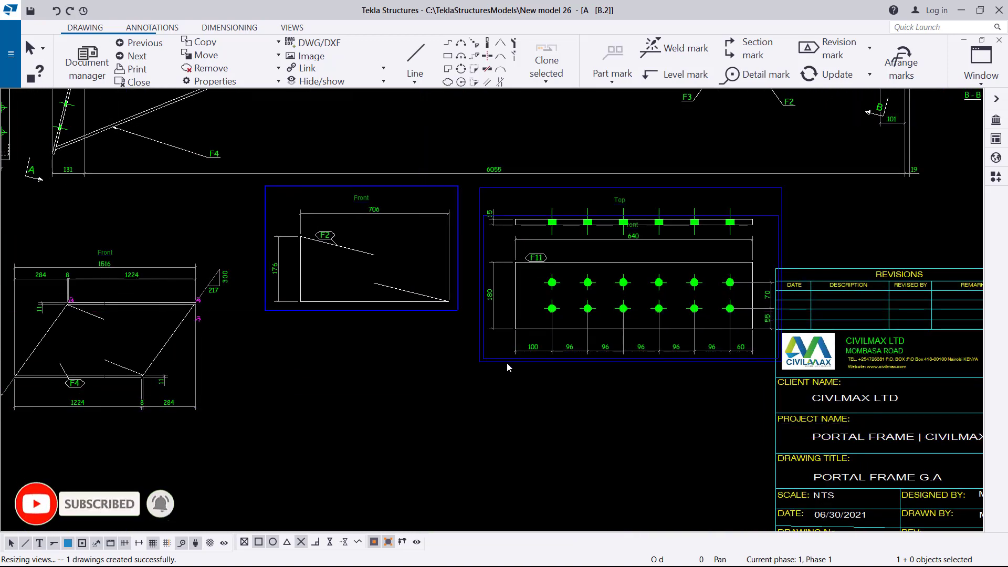
- Move the F11 single-part views clear of the title block, into the empty space below the F2 view
left_click(506, 363)
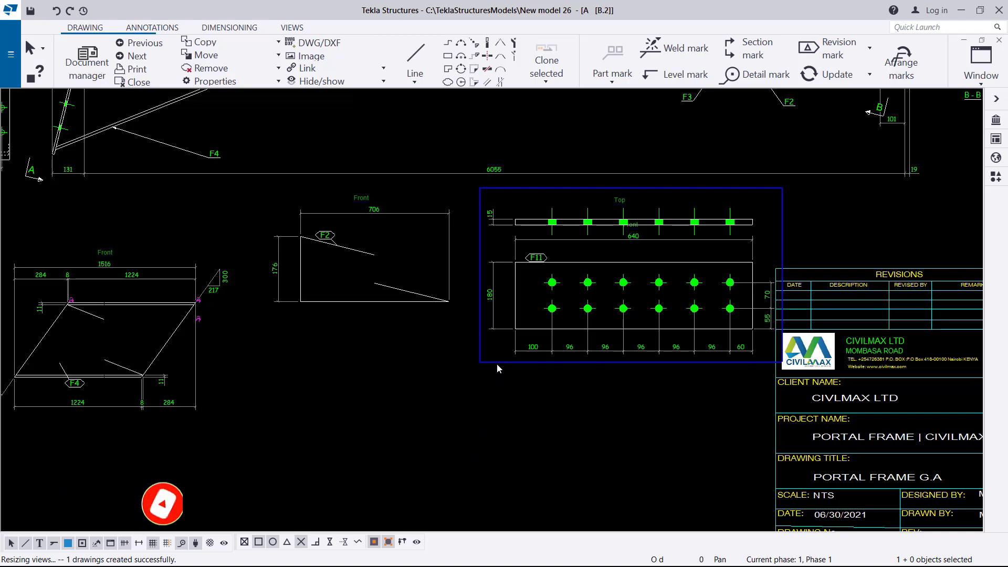
left_click_drag(499, 362, 394, 504)
scroll(499, 437, "down", 1)
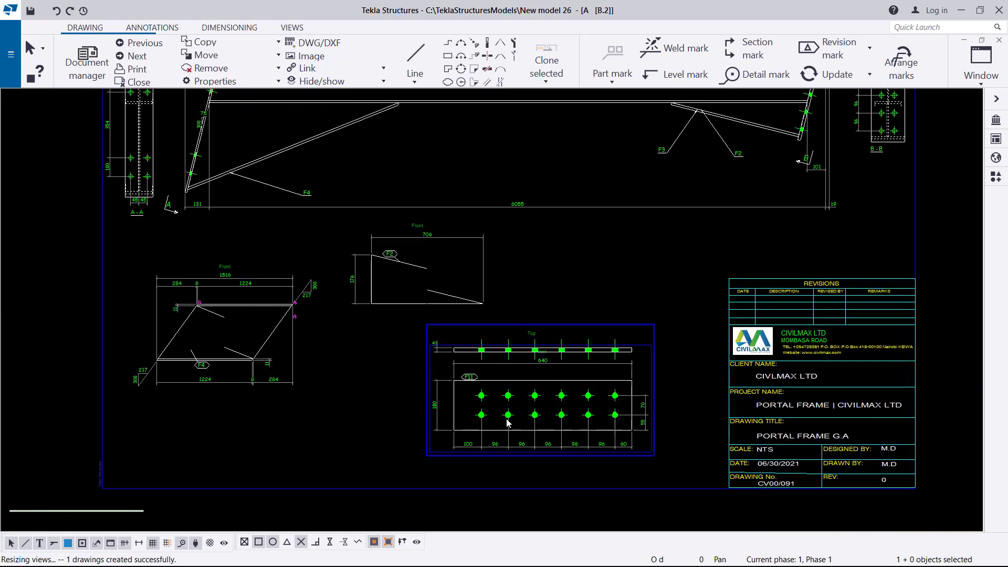
- Change the bolt representation in the F11 front view to Symbol2, with hole and axis shown
scroll(493, 446, "up", 2)
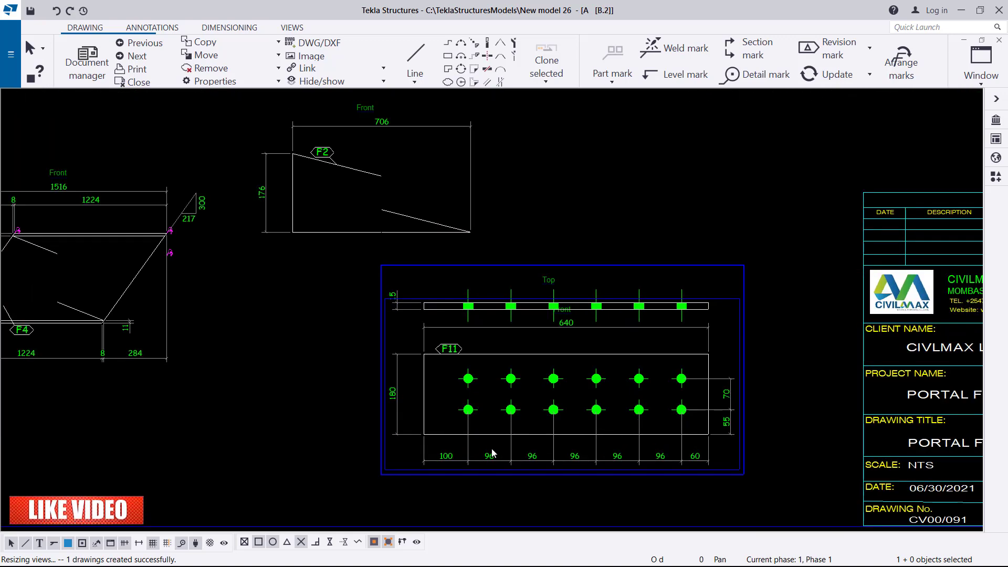
scroll(493, 453, "up", 2)
scroll(771, 362, "up", 1)
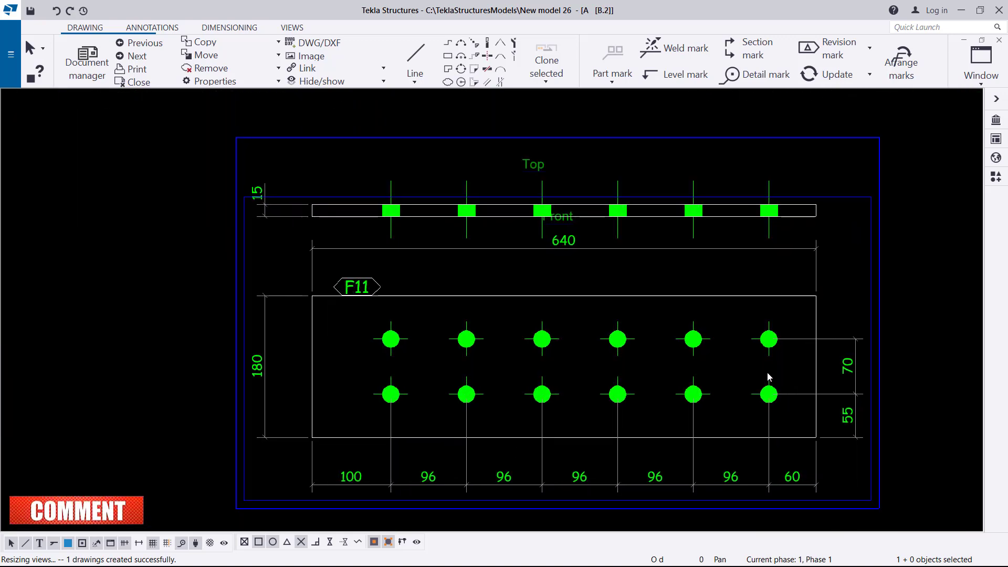
double_click(768, 392)
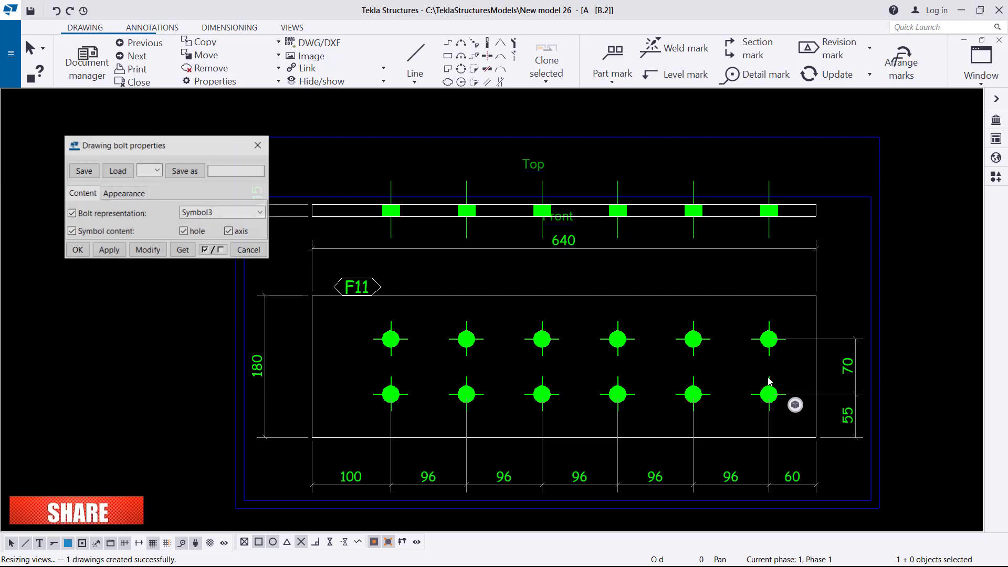
left_click(241, 213)
left_click(199, 263)
left_click(148, 250)
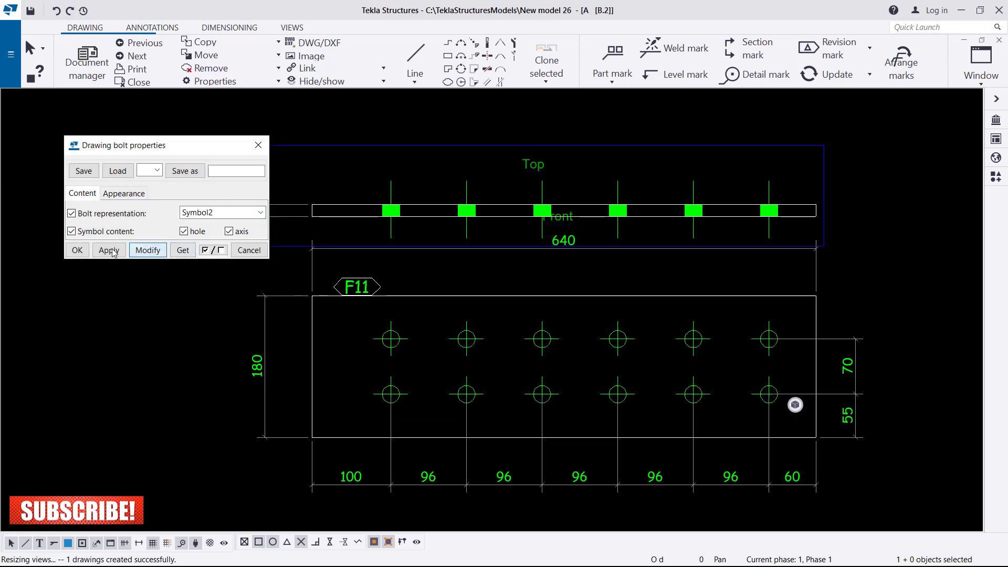
left_click(512, 329)
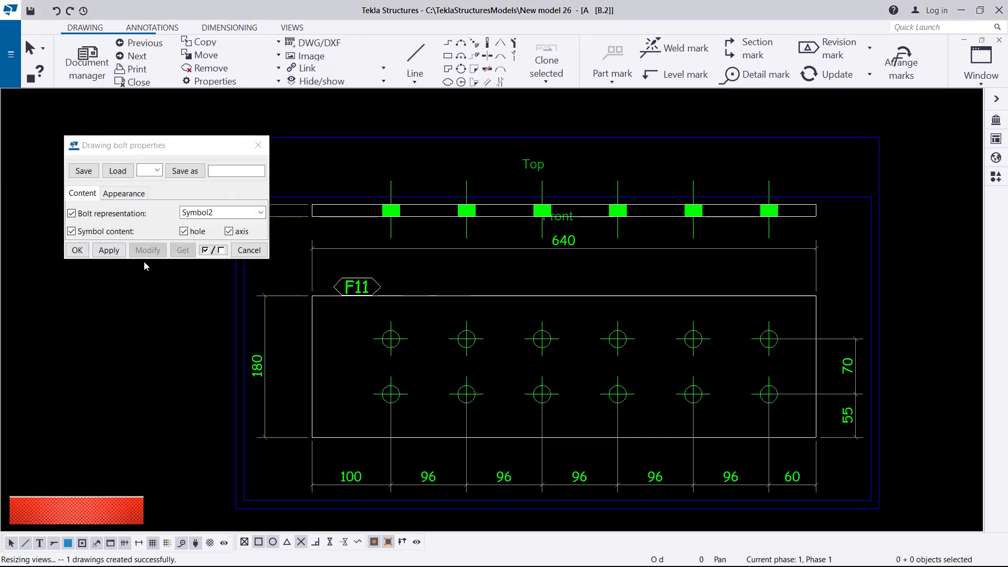
left_click(77, 250)
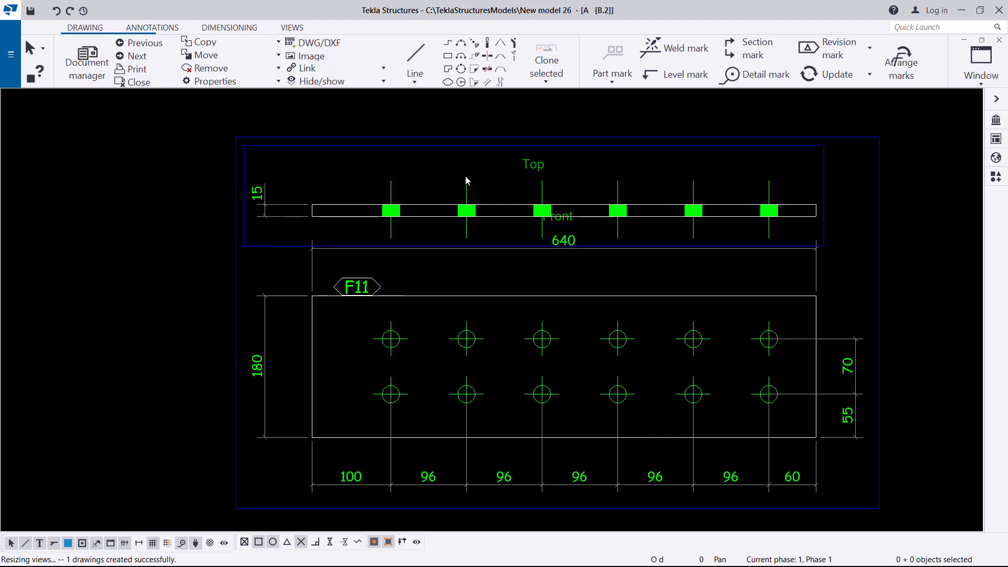
- Delete the top view from the F11 single-part views, keeping only the front view
scroll(566, 173, "up", 3)
scroll(581, 236, "down", 2)
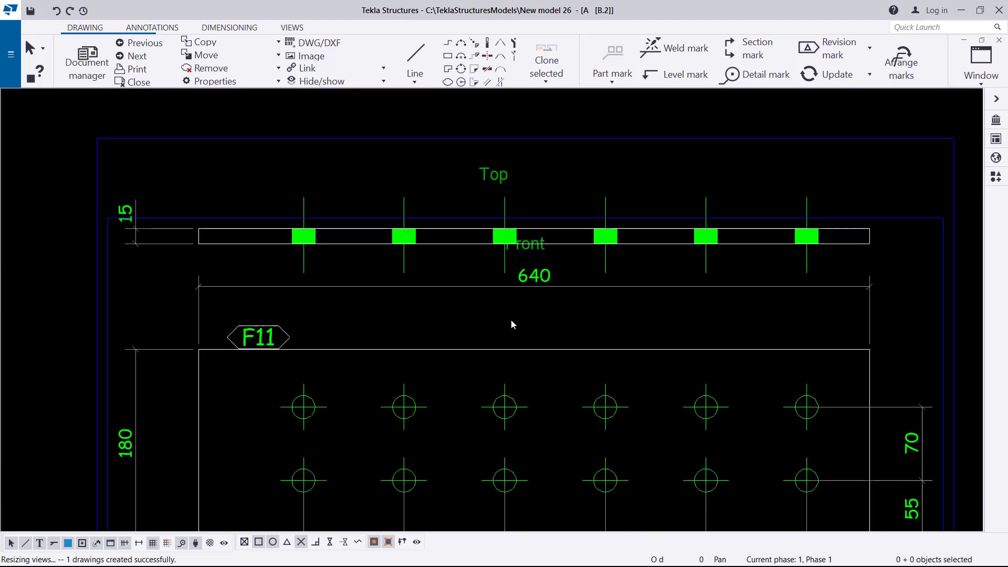
scroll(391, 306, "down", 2)
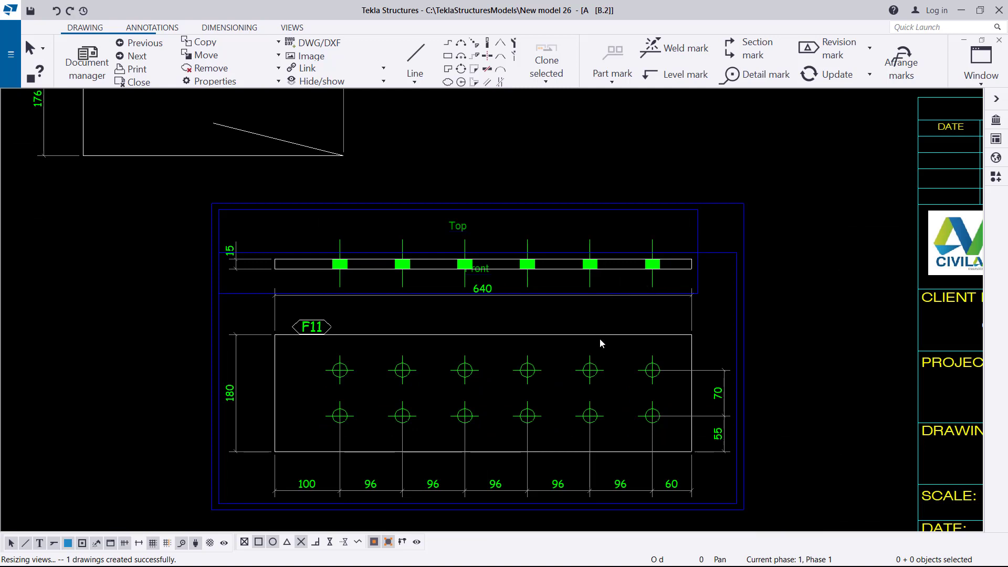
scroll(479, 372, "down", 1)
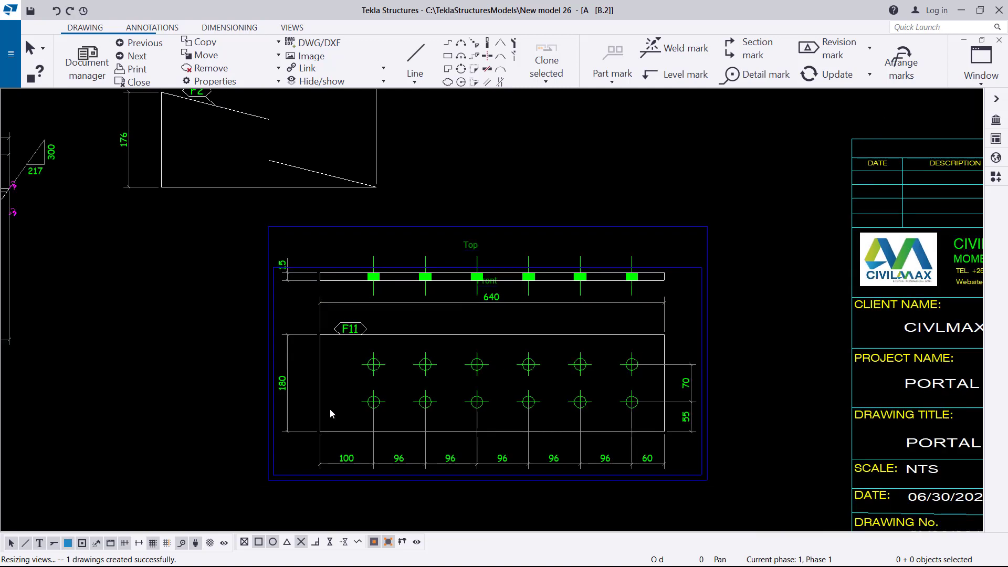
scroll(674, 283, "up", 2)
left_click(667, 289)
right_click(671, 279)
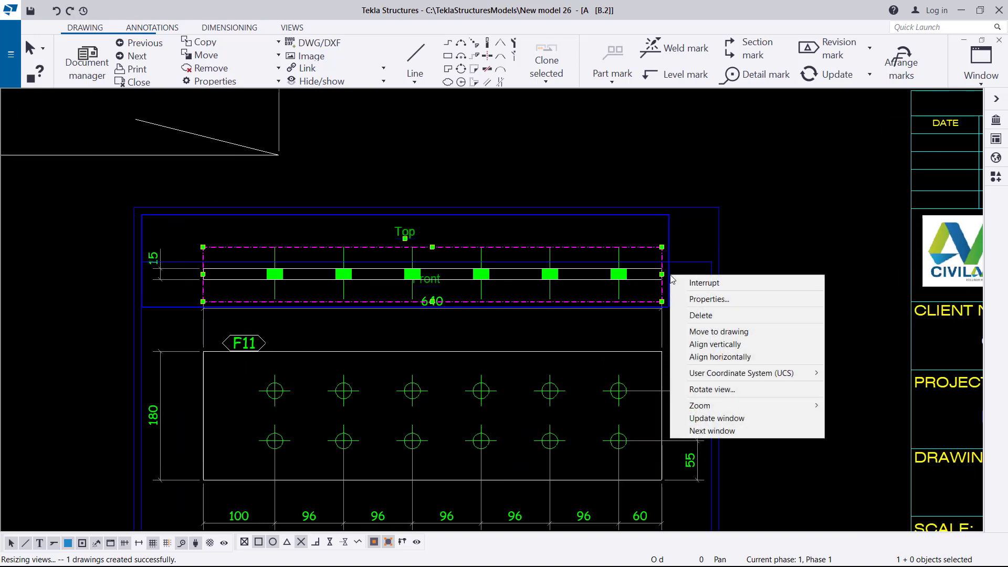
left_click(701, 316)
scroll(755, 201, "down", 1)
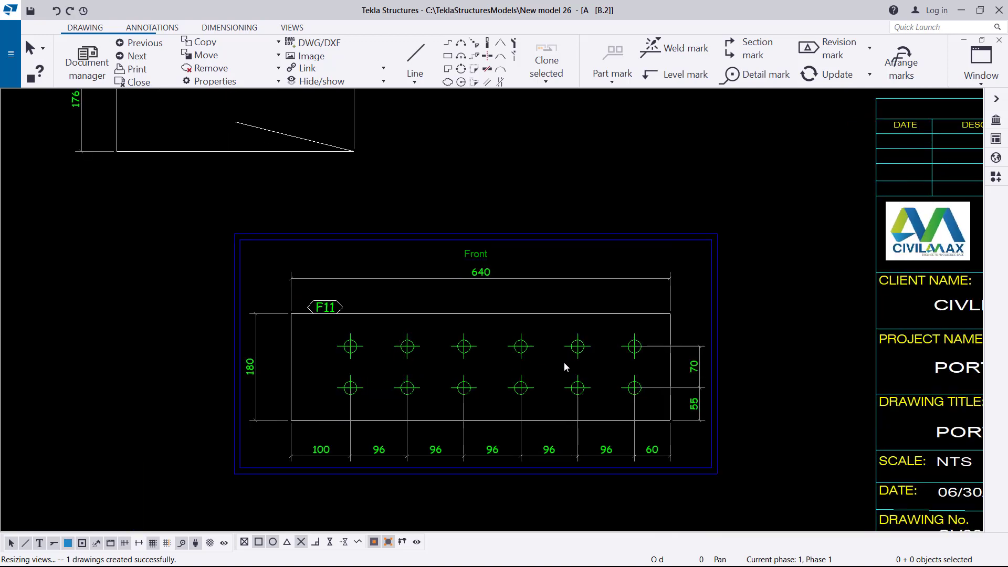
- Set the frame type of the F11 part mark to an underline in the part mark properties
scroll(565, 366, "up", 1)
scroll(299, 283, "up", 1)
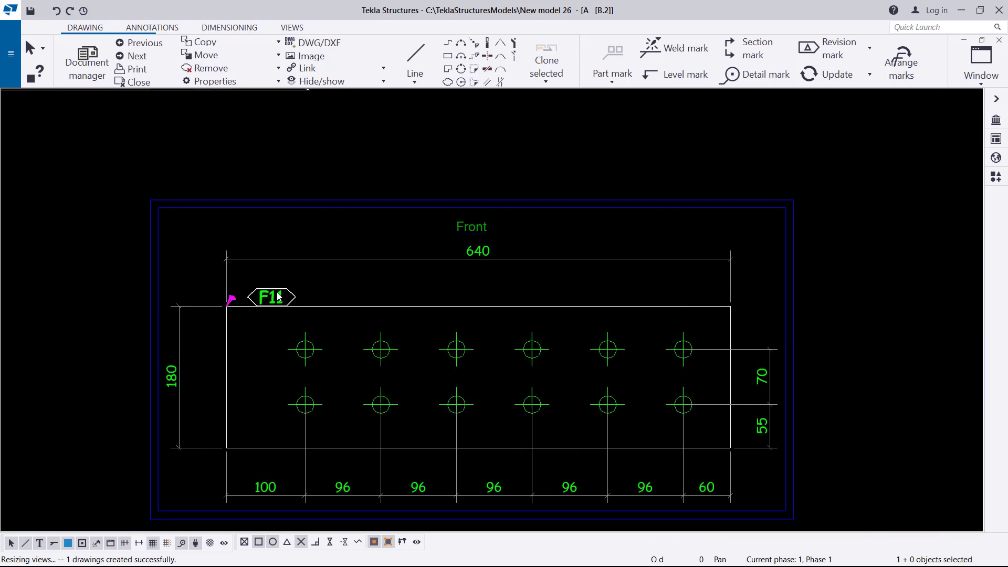
right_click(279, 298)
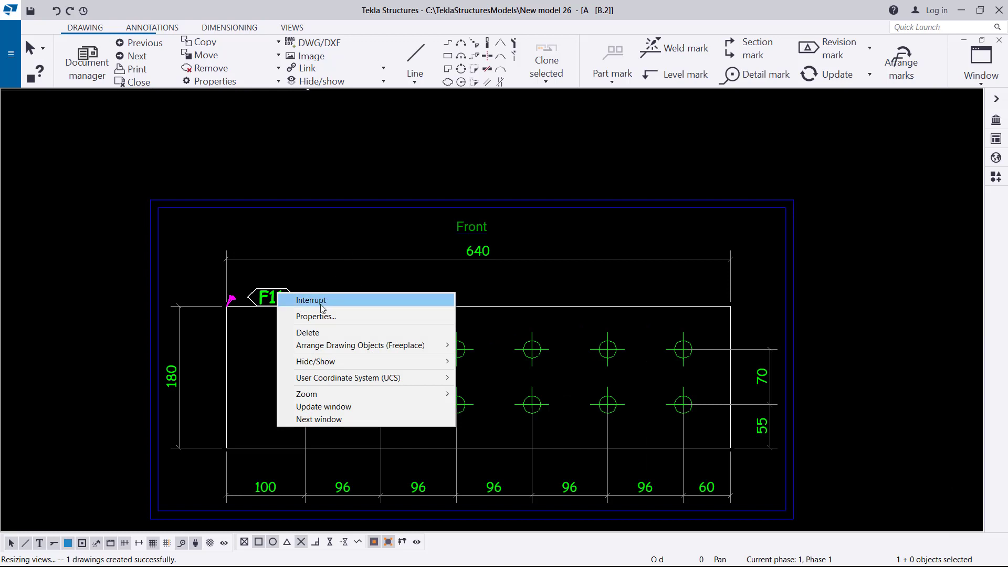
left_click(322, 317)
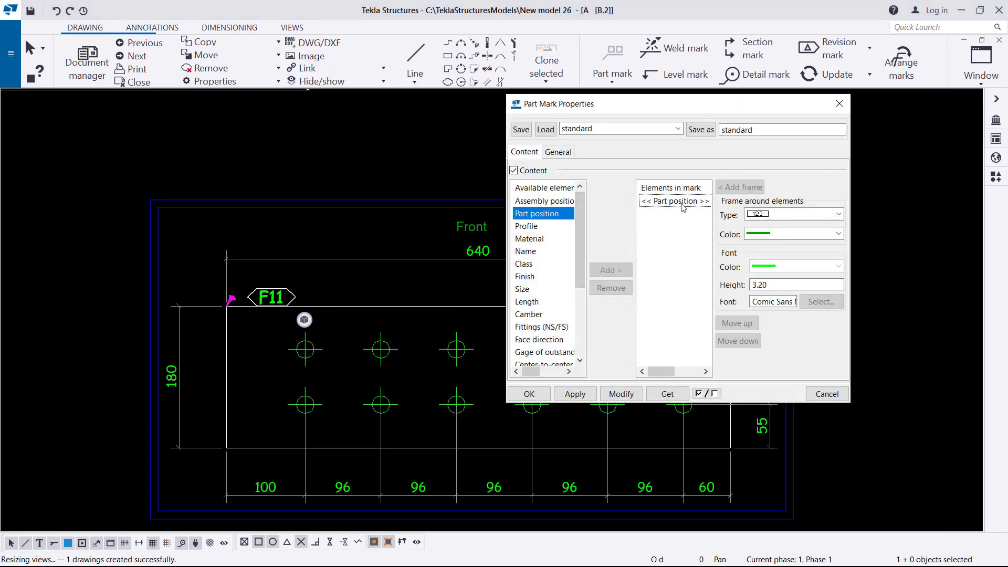
left_click(558, 152)
left_click(639, 188)
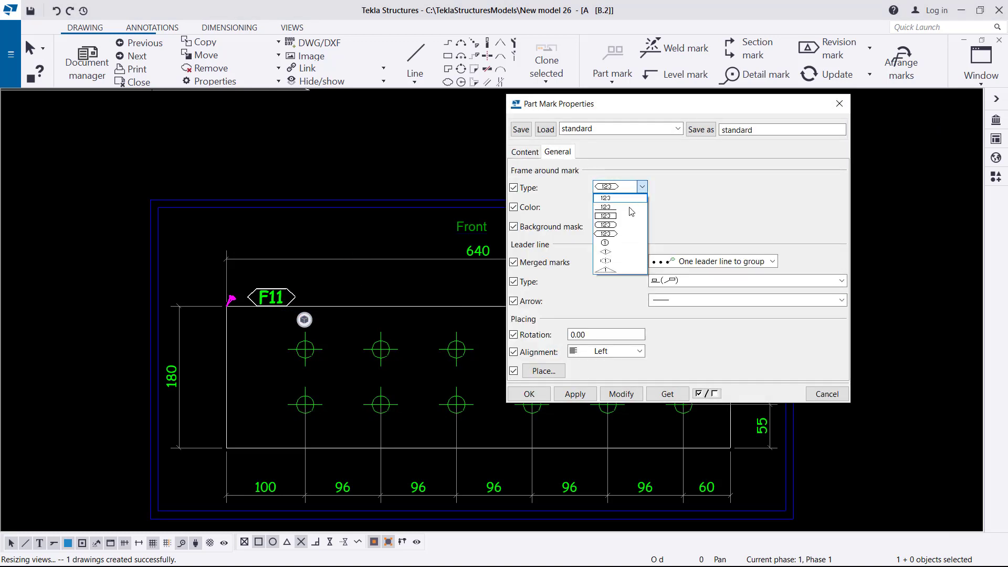
left_click(617, 207)
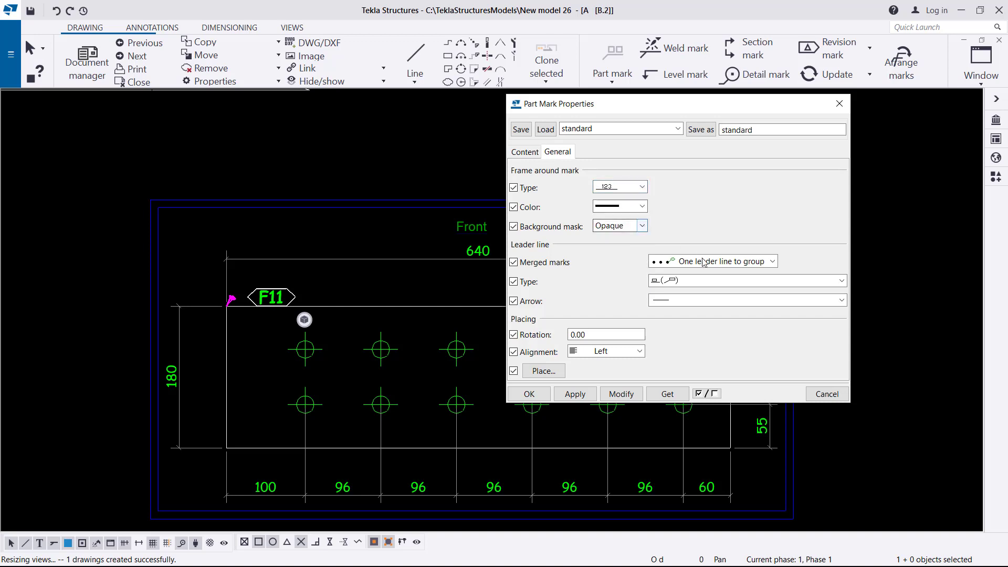
- Give the F11 mark a leader line with a filled arrowhead and place the mark above the plate's upper edge
left_click(704, 283)
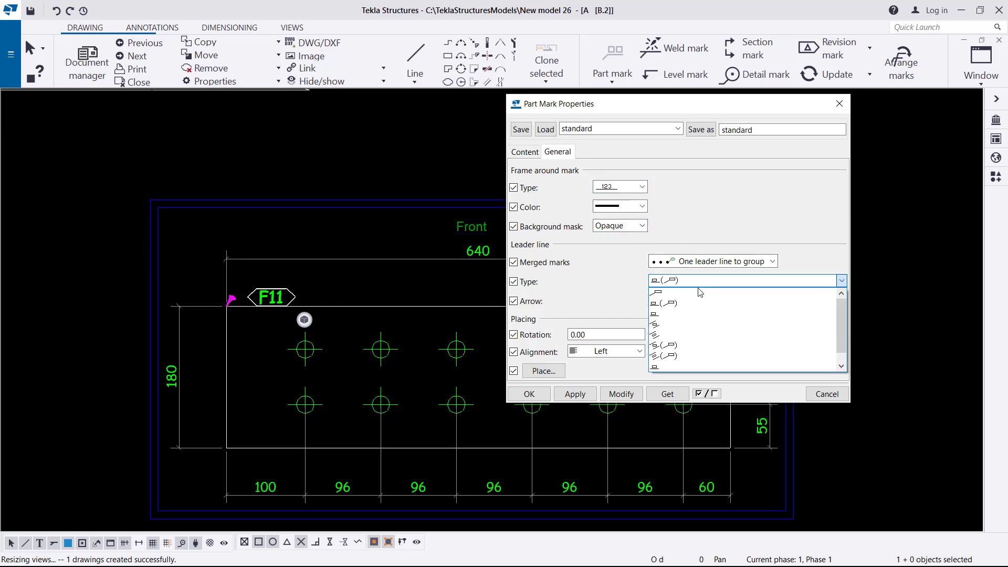
left_click(672, 297)
left_click(669, 300)
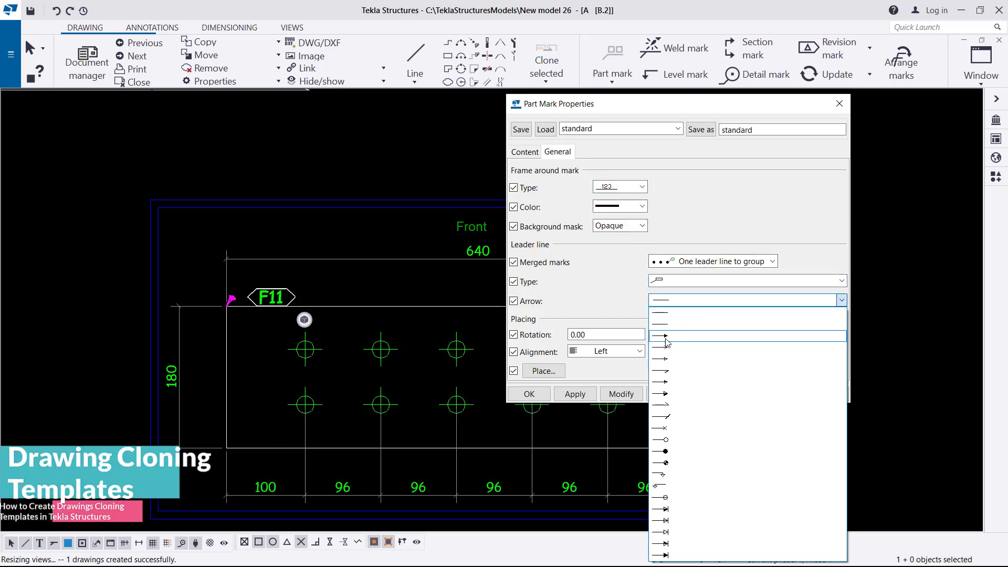
left_click(666, 340)
left_click(620, 393)
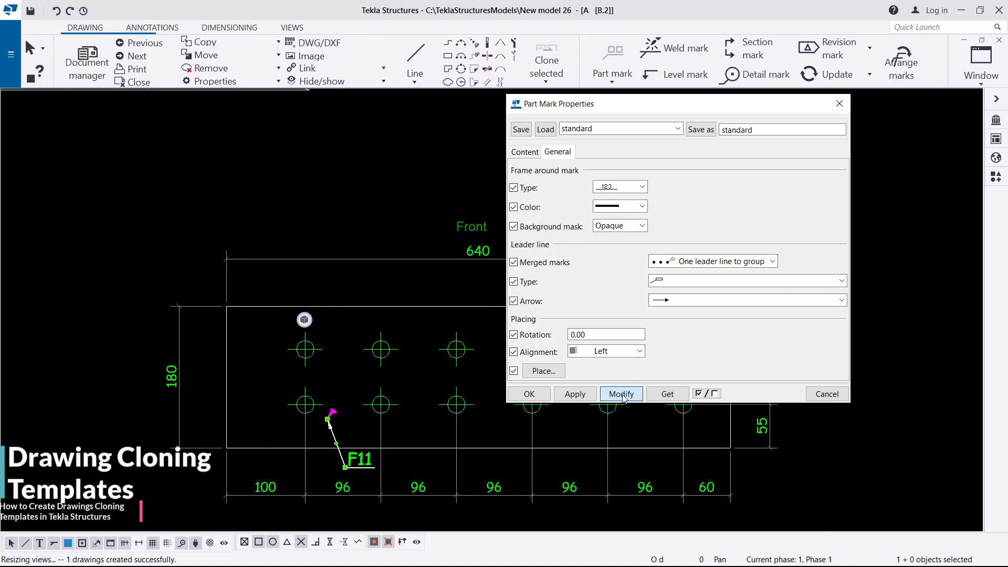
left_click(529, 393)
left_click_drag(345, 468, 410, 279)
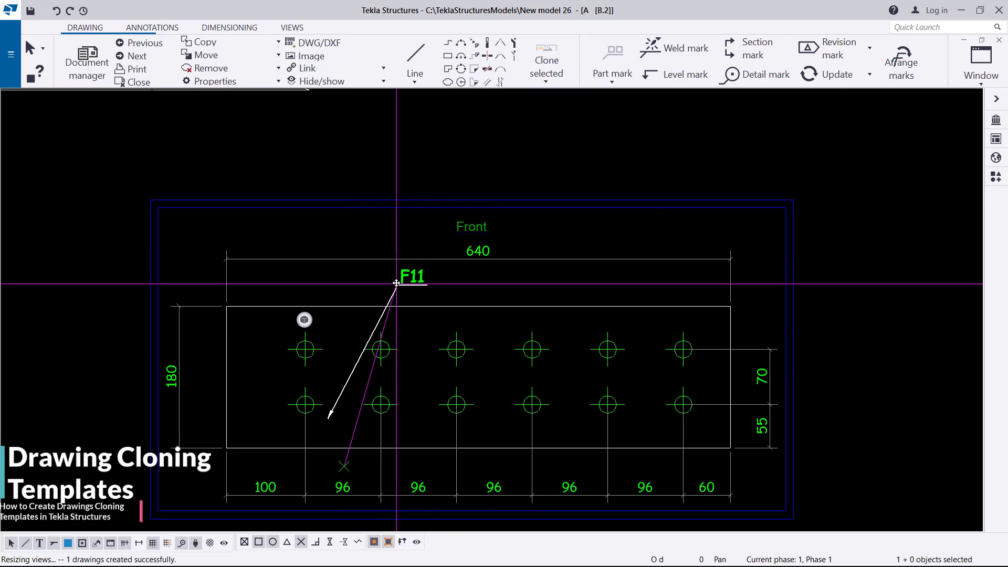
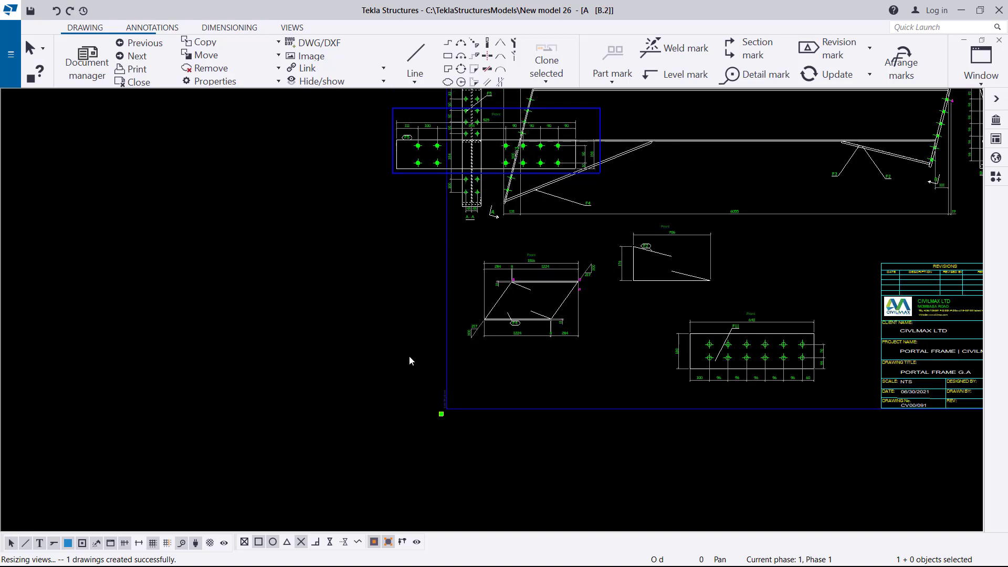
- Move the F11 single-part view up beside the F2 view, clear of the title block
left_click(718, 336)
scroll(727, 371, "up", 1)
scroll(726, 372, "up", 1)
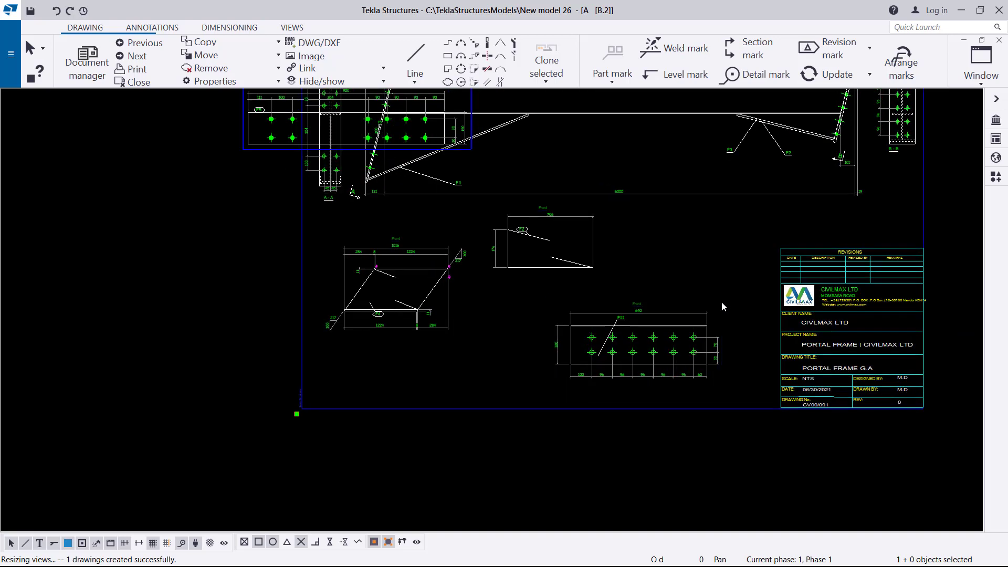
mouse_move(723, 300)
left_mouse_down()
mouse_move(733, 262)
mouse_move(777, 209)
left_mouse_up()
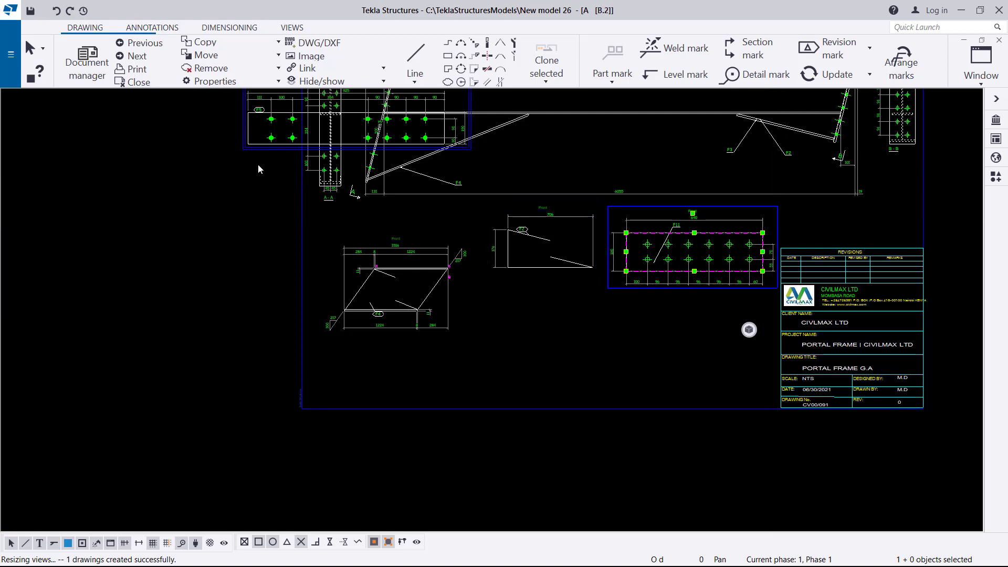
- Move the F5 single-part view inside the sheet frame, into the empty space below the F2 and F11 views
mouse_move(256, 149)
left_mouse_down()
mouse_move(304, 239)
mouse_move(434, 360)
mouse_move(500, 378)
left_mouse_up()
scroll(619, 376, "up", 5)
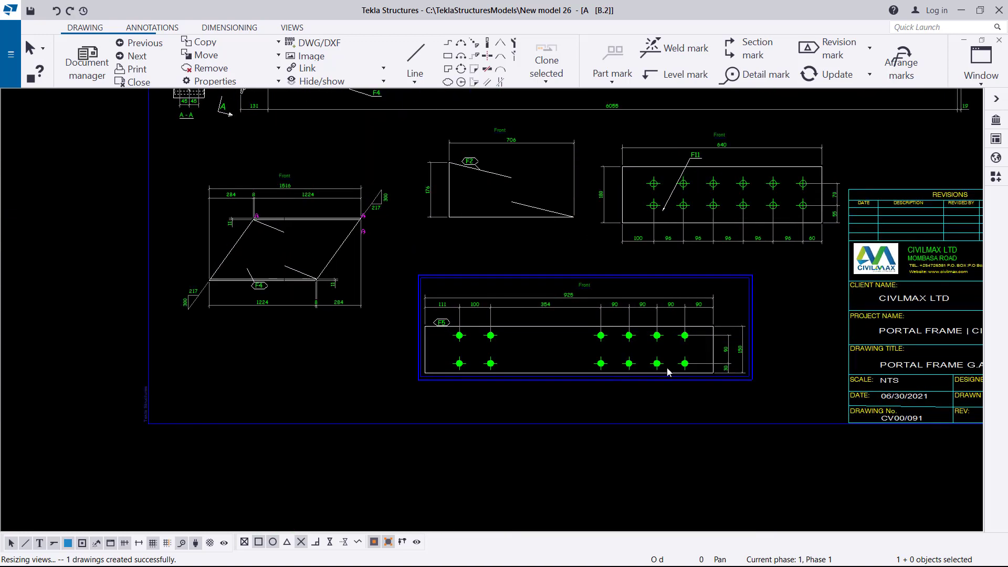
scroll(566, 357, "up", 1)
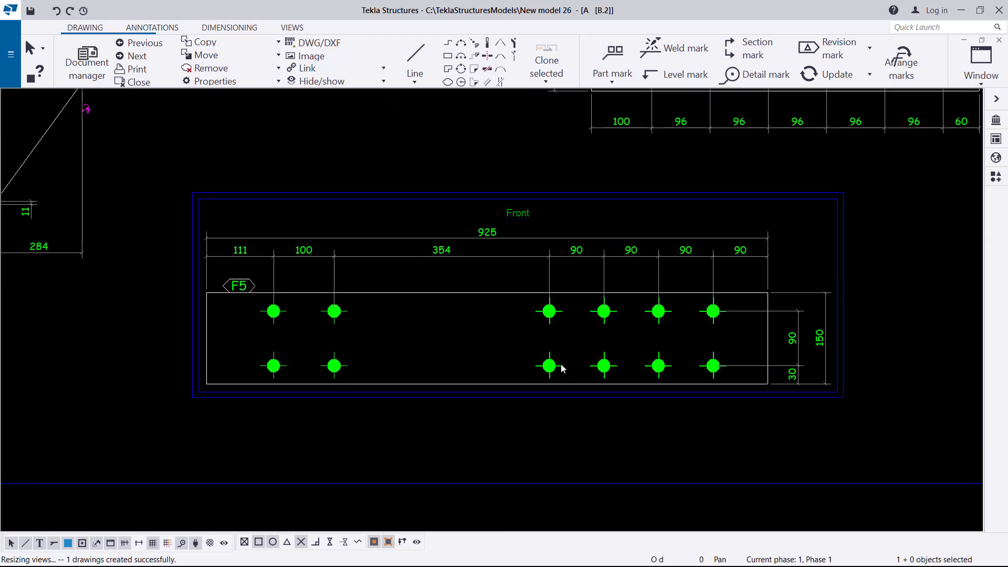
- Set the bolt representation of all bolts in the F5 single-part view to Symbol2
double_click(561, 368)
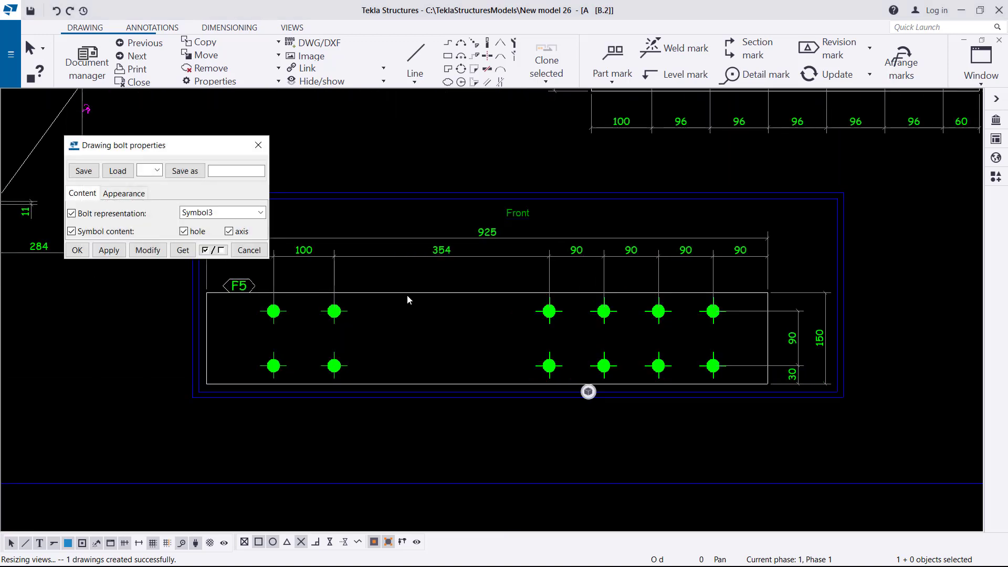
left_click(258, 145)
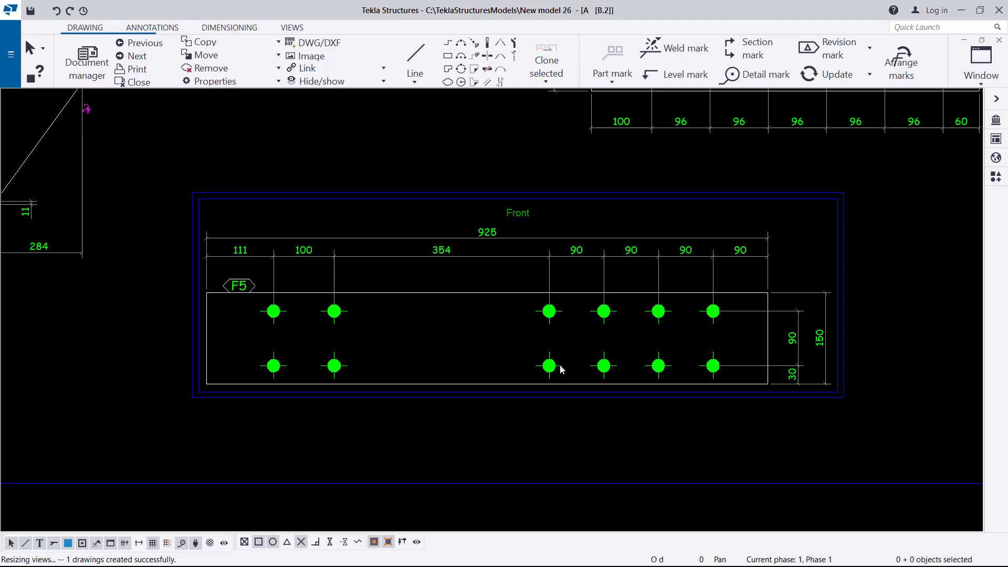
double_click(348, 316)
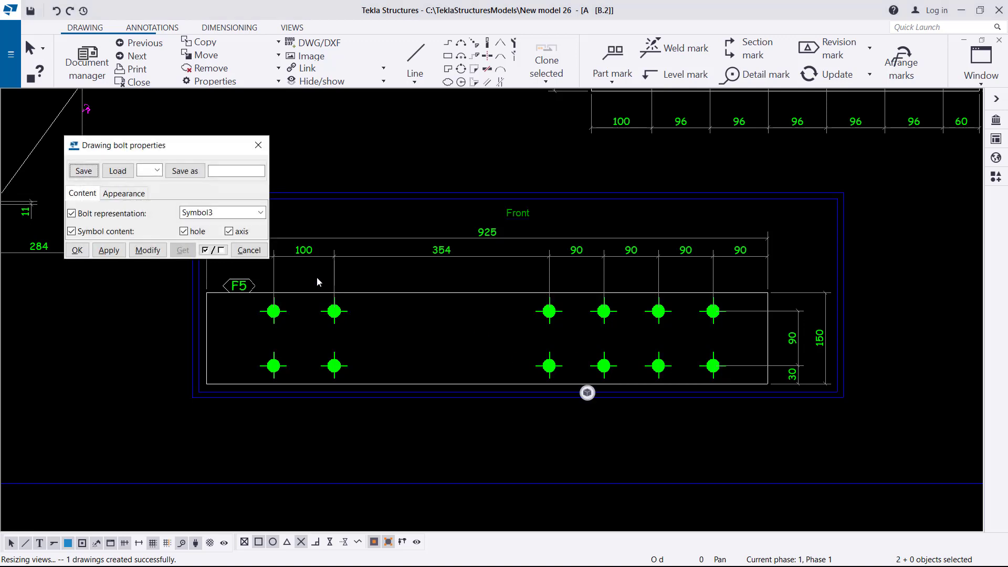
left_click(260, 212)
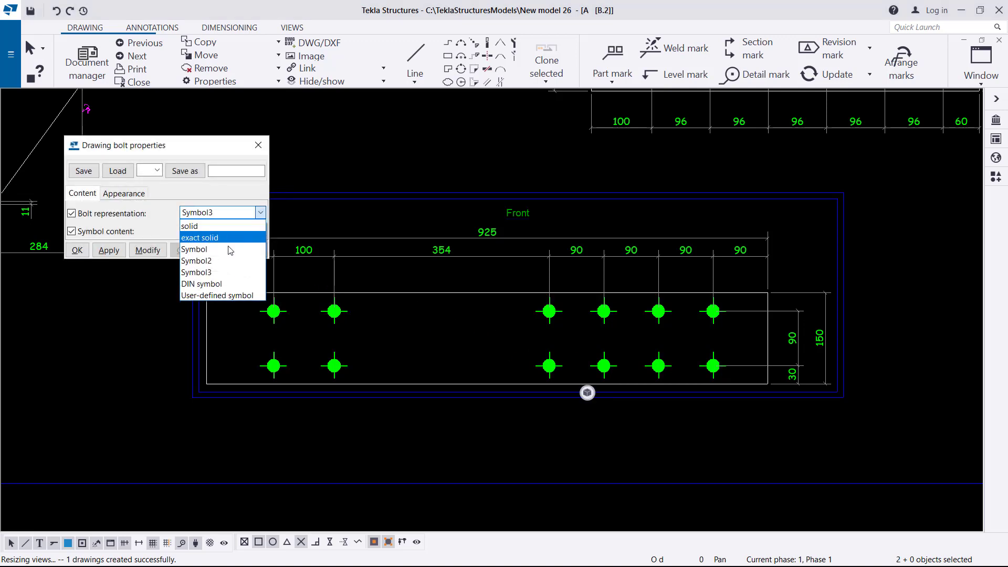
left_click(183, 259)
left_click(160, 255)
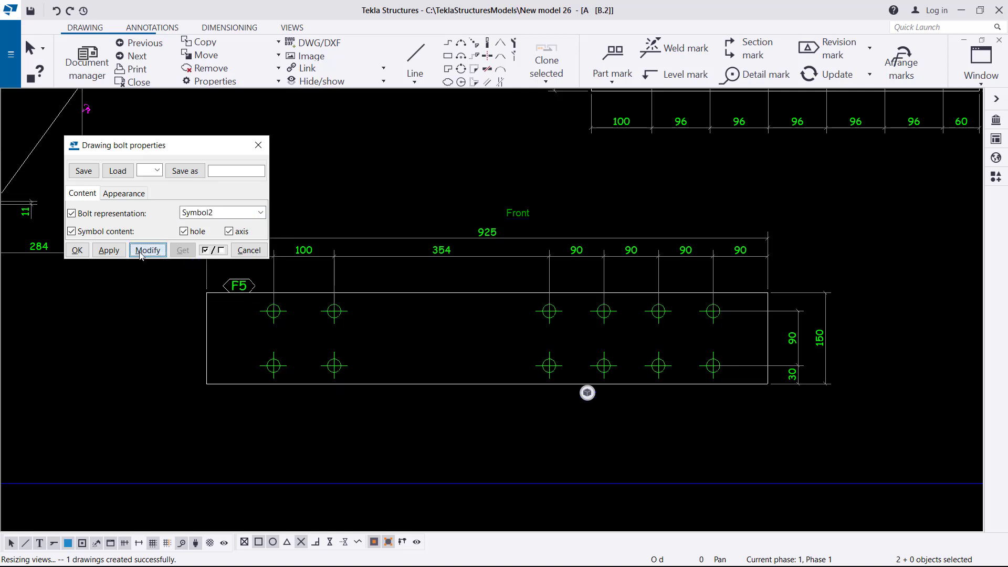
left_click(115, 252)
left_click(76, 250)
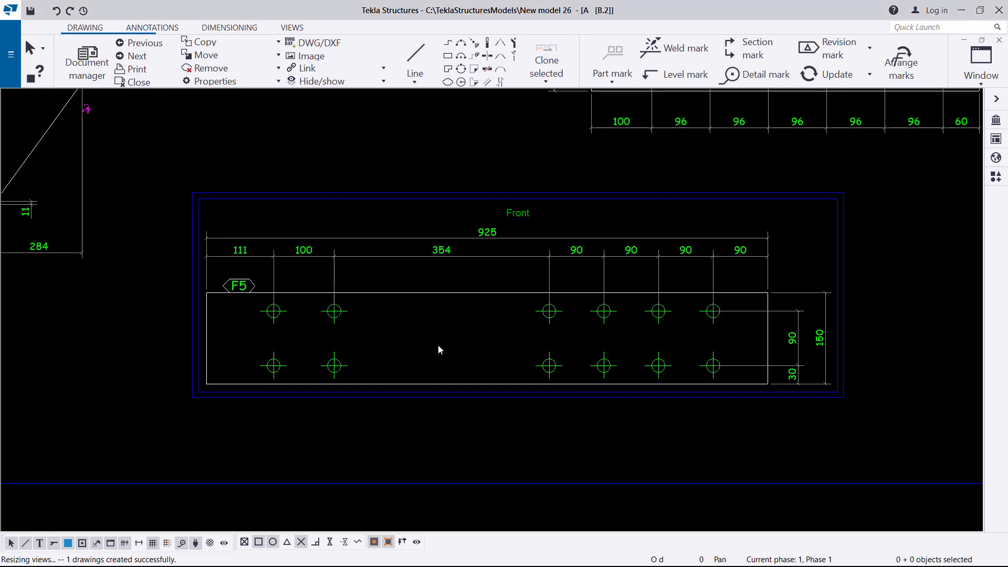
- Set the frame type around the F5 part mark to an underline in the part mark properties
scroll(242, 292, "up", 2)
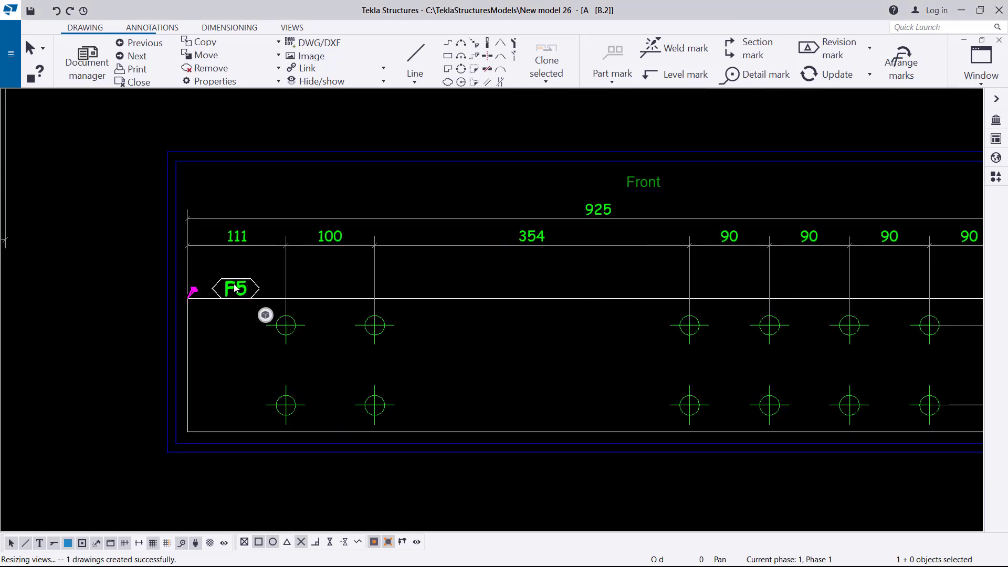
right_click(235, 288)
left_click(246, 306)
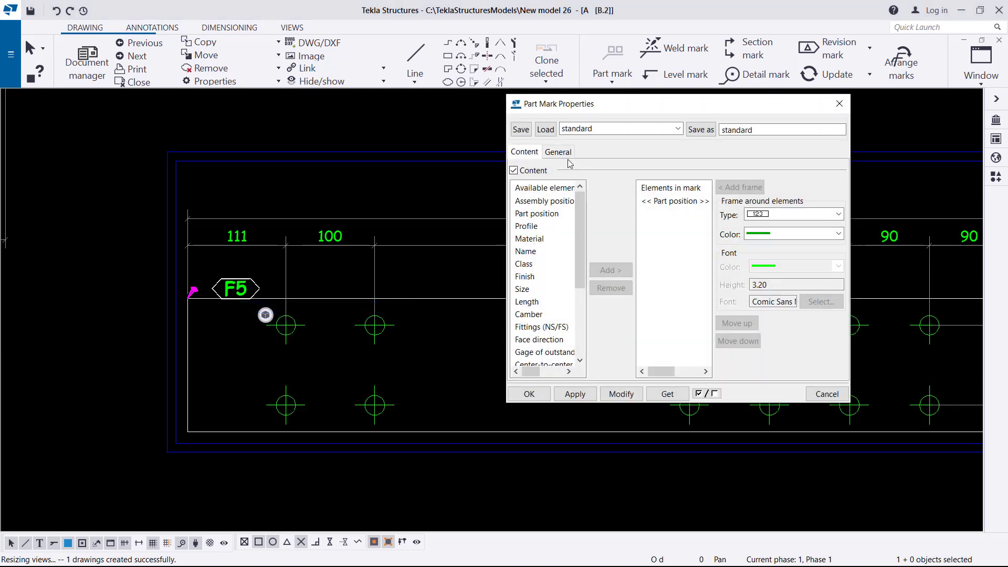
left_click(558, 152)
left_click(635, 192)
left_click(613, 202)
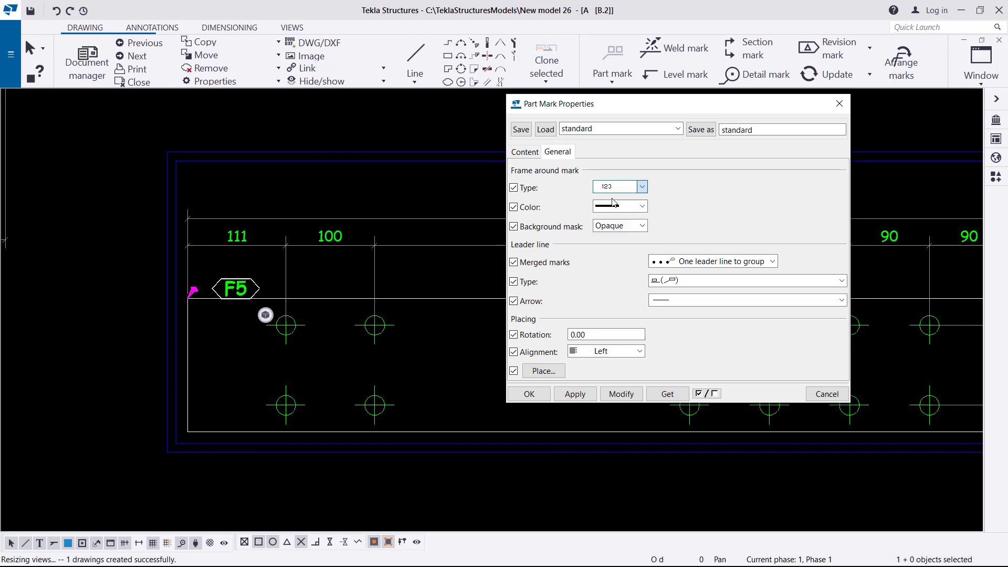
left_click(642, 187)
left_click(613, 208)
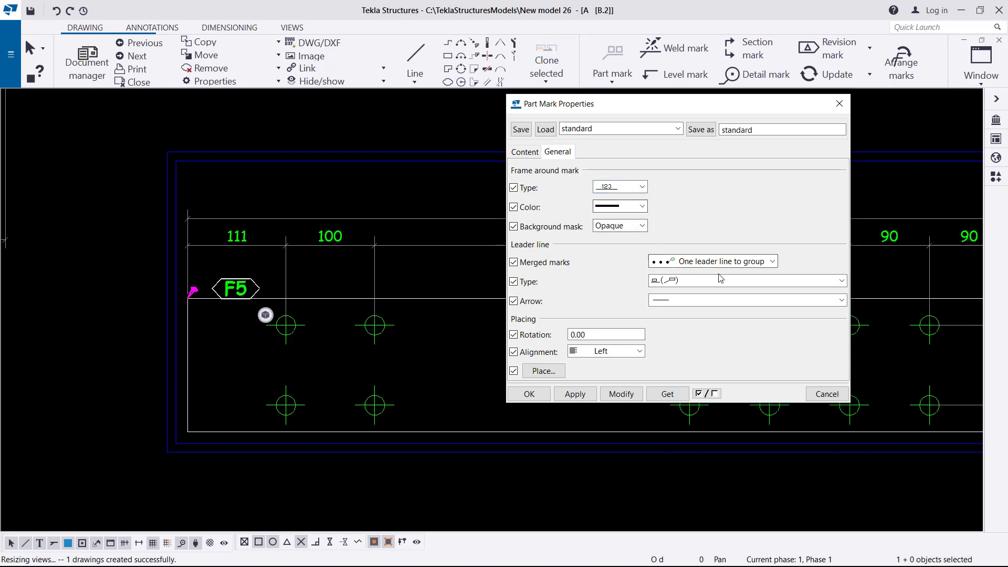
- Give the F5 mark a leader line with a filled arrowhead and place the mark above the 925 overall dimension
left_click(735, 282)
left_click(684, 295)
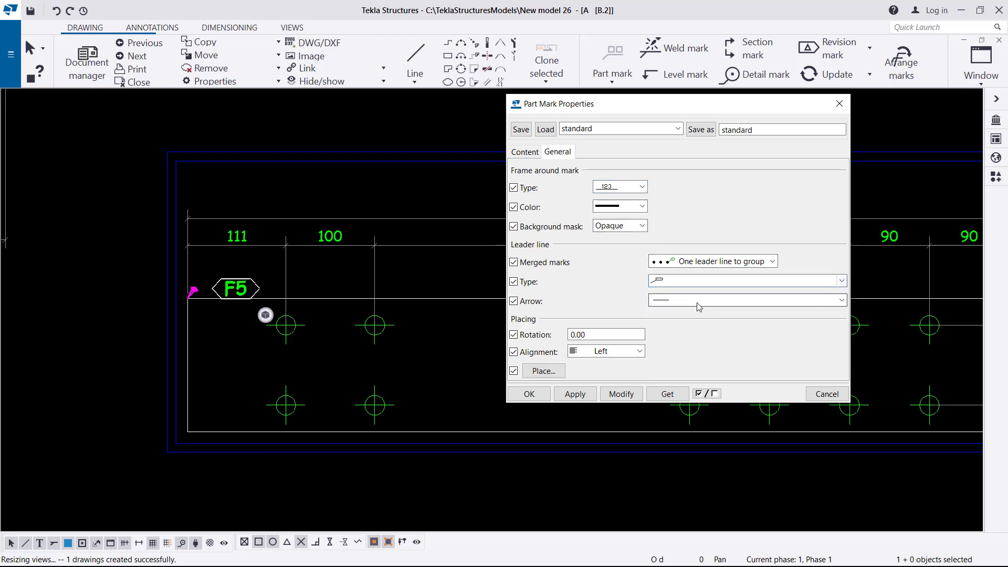
left_click(688, 302)
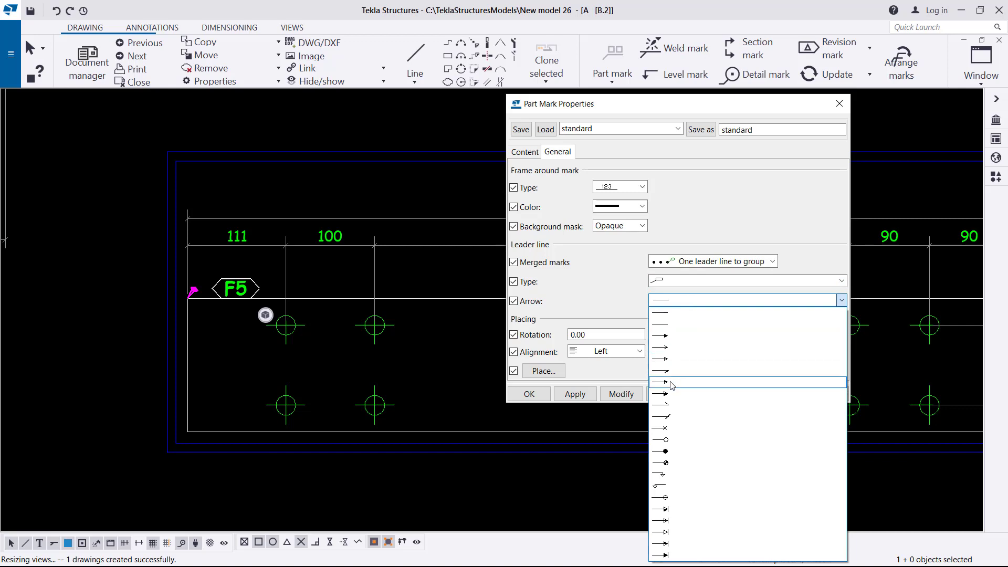
left_click(673, 336)
left_click(609, 399)
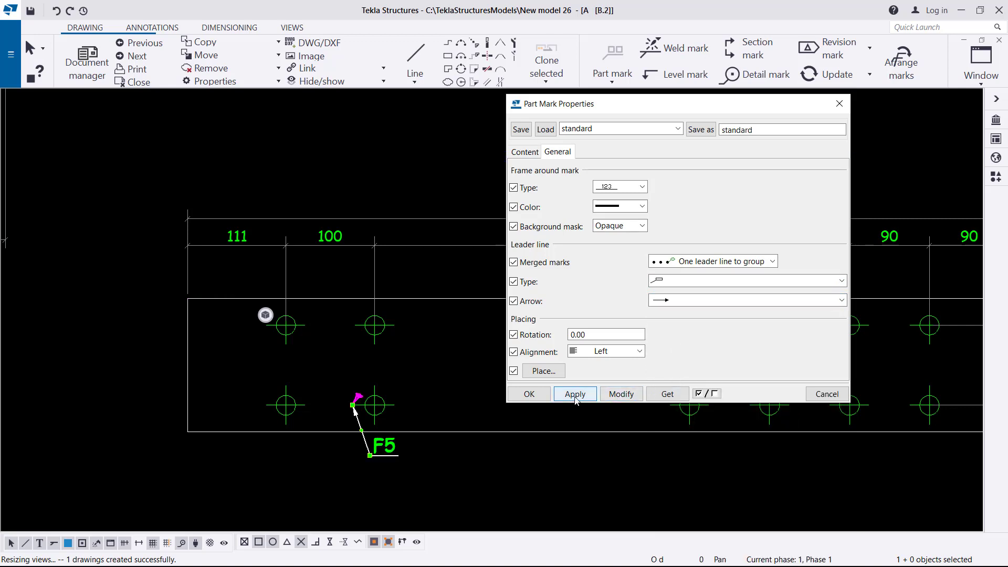
left_click(528, 394)
left_click_drag(384, 446, 441, 220)
left_click(497, 325)
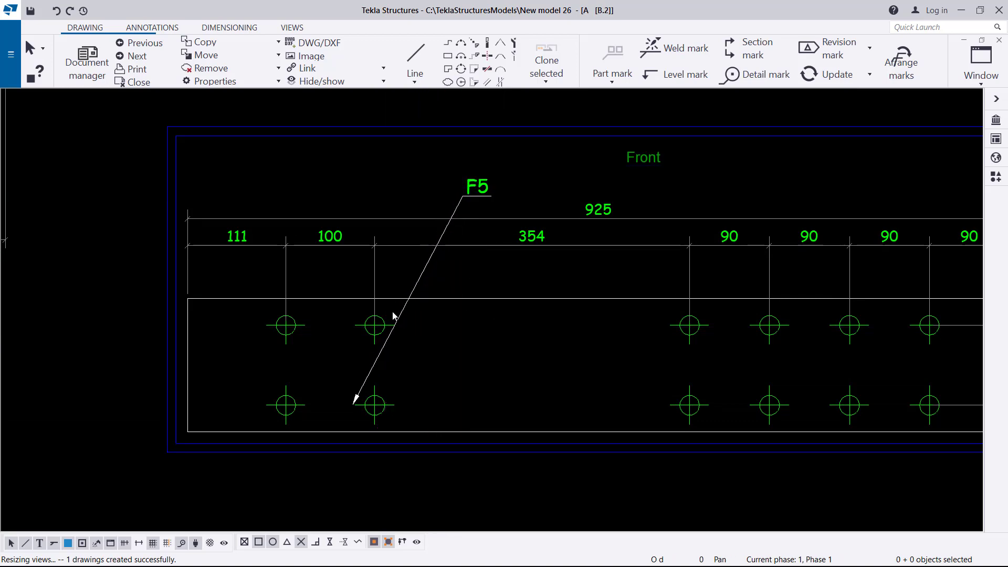
- Save the B.2 assembly drawing and look over the complete sheet
scroll(475, 367, "down", 3)
scroll(595, 391, "down", 3)
scroll(450, 245, "up", 1)
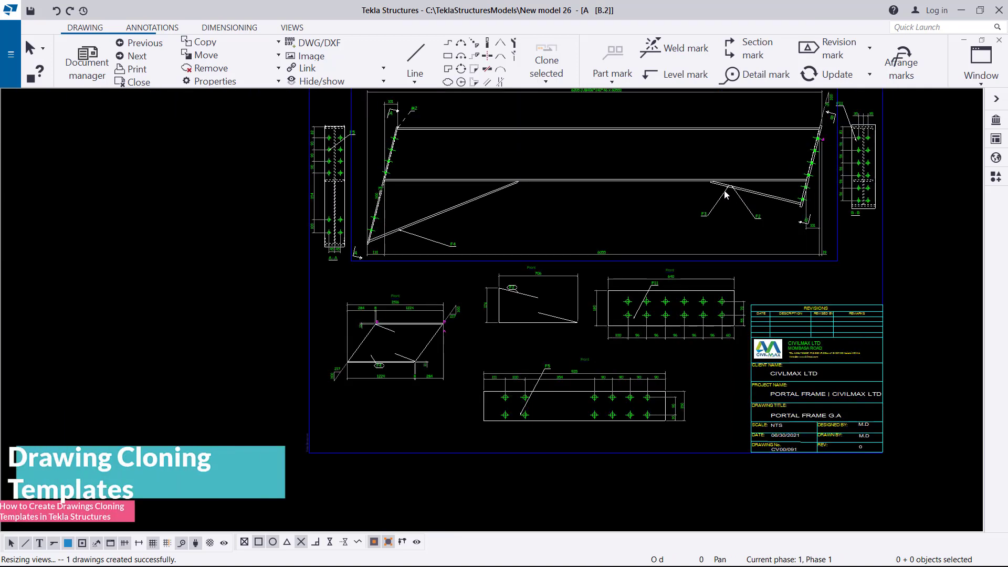
key("ctrl+s")
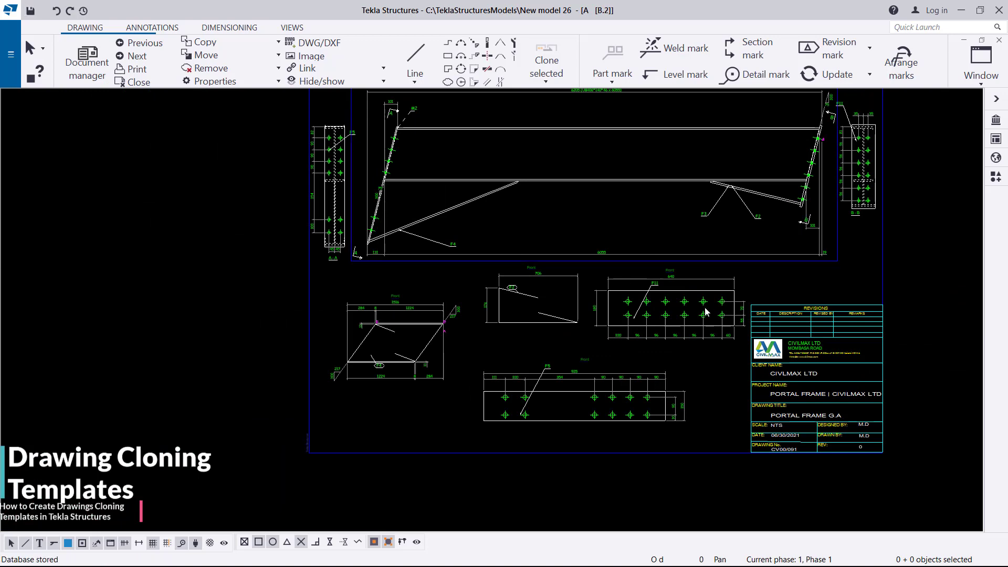
scroll(683, 315, "down", 1)
scroll(625, 224, "up", 3)
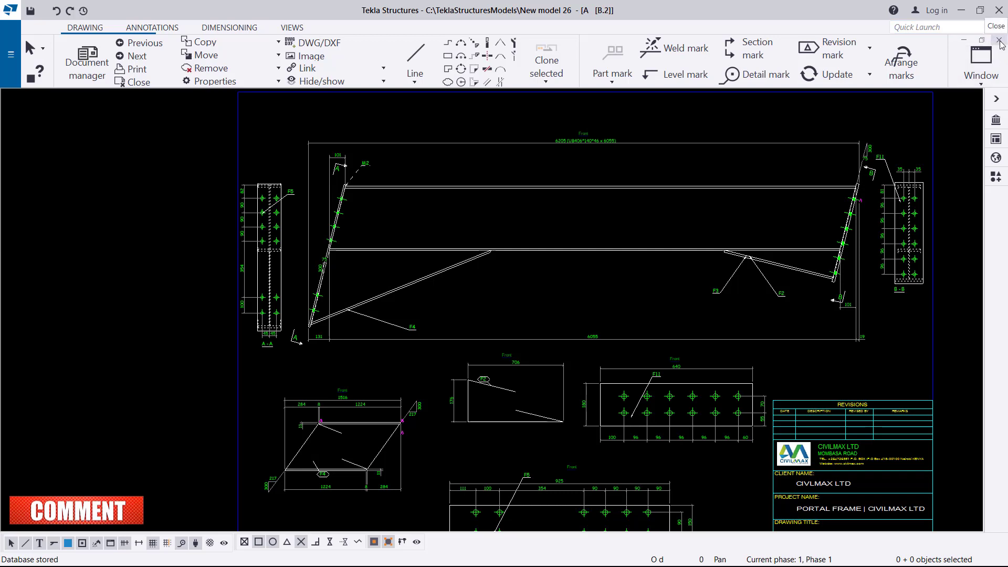
- Minimize the B.2 drawing and examine the portal frame rafters in the maximized 3D model view
left_click(964, 42)
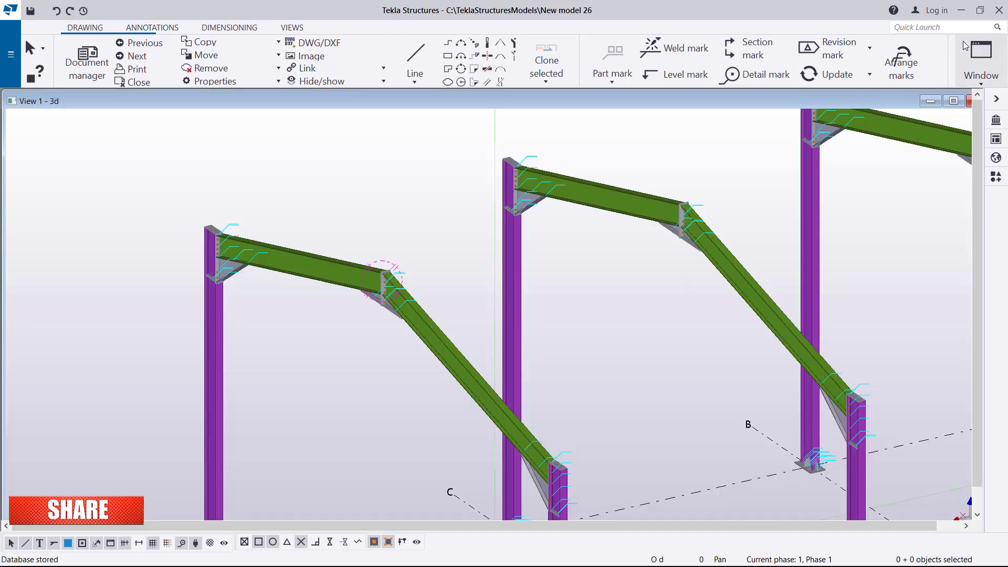
left_click(952, 102)
scroll(457, 219, "down", 5)
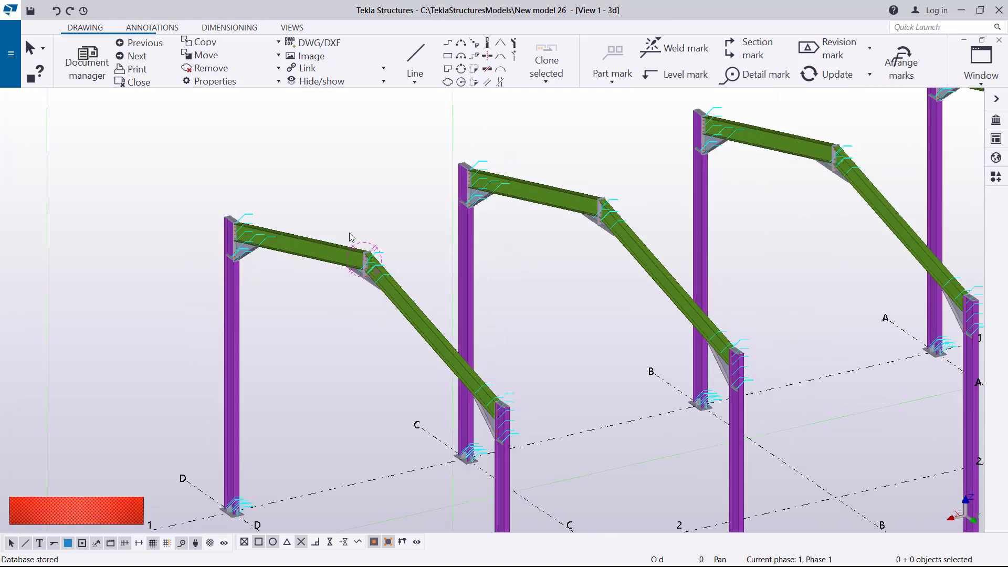
scroll(326, 263, "up", 2)
scroll(287, 253, "up", 2)
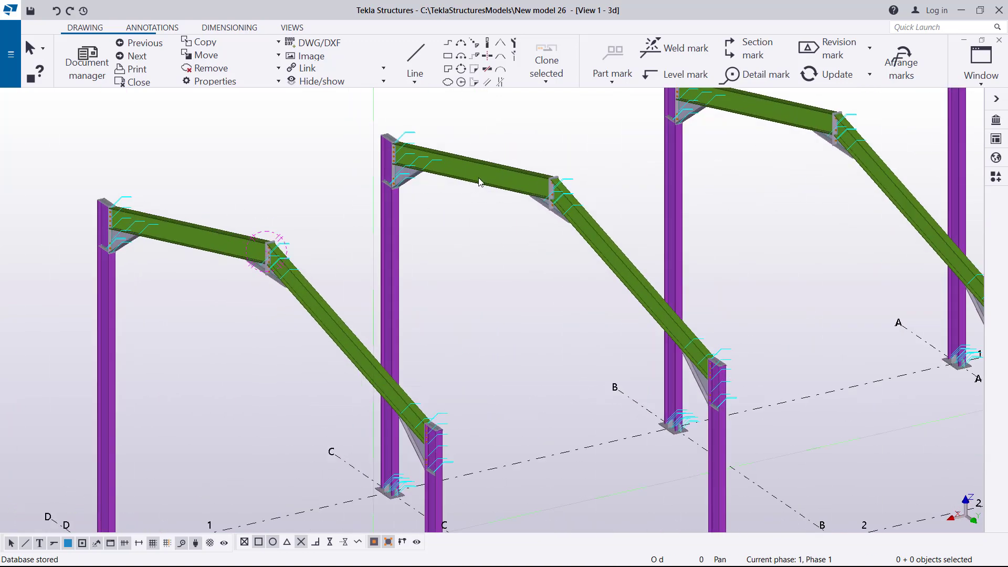
scroll(501, 165, "up", 3)
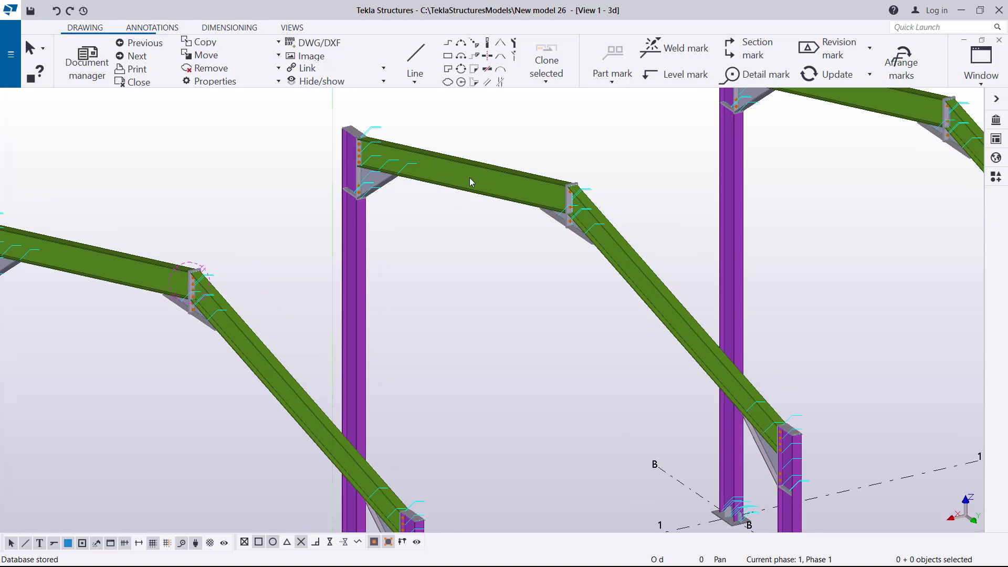
right_click(565, 141)
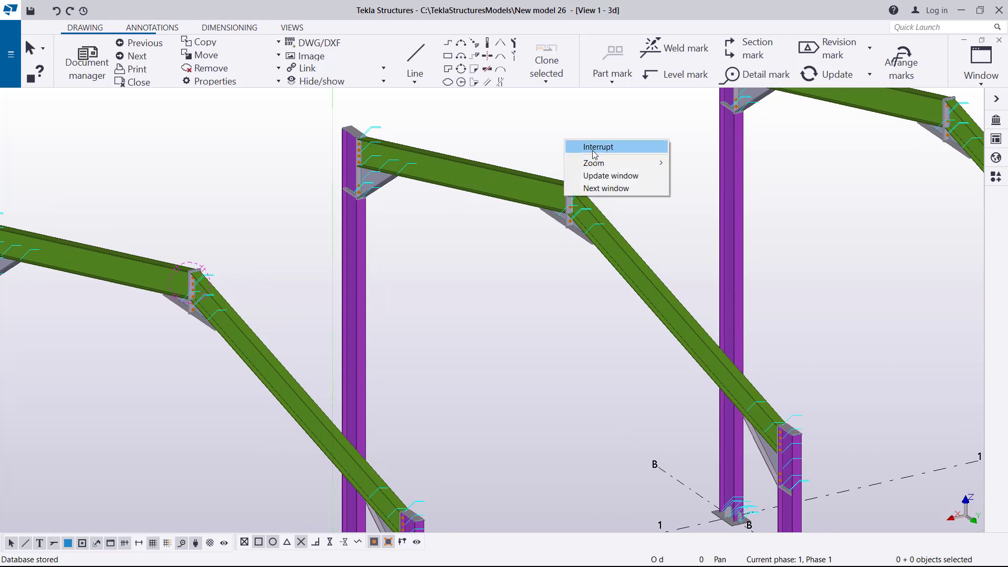
left_click(503, 136)
- Examine the entry of the B.2 assembly drawing in the maximized document manager, then minimize the manager
left_click(87, 61)
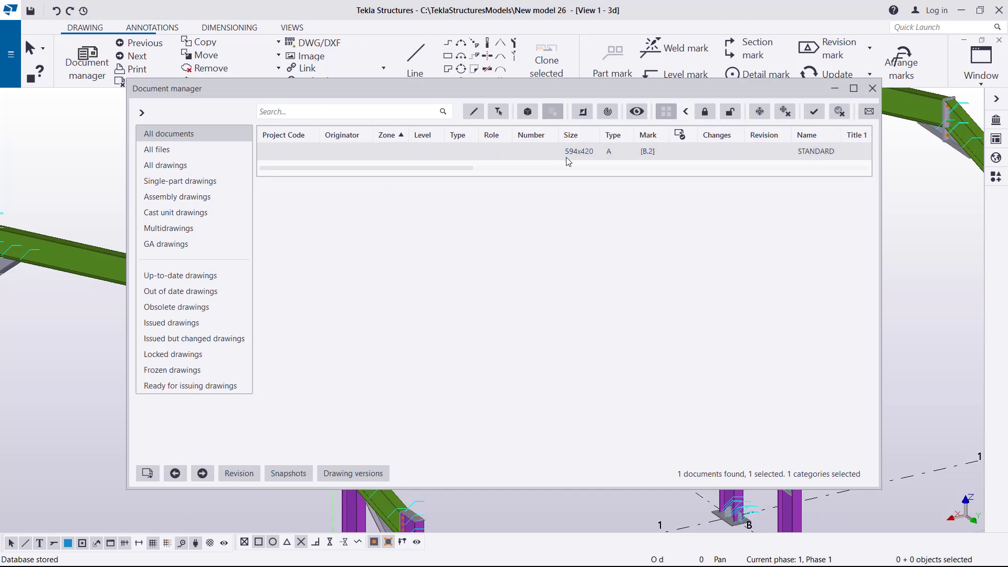
left_click_drag(637, 88, 943, 88)
scroll(93, 248, "down", 4)
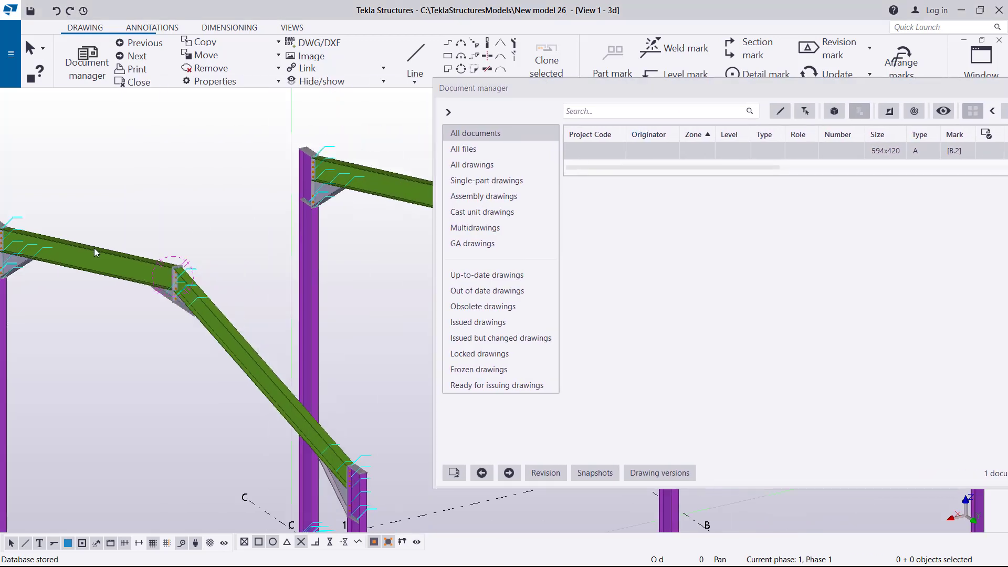
scroll(181, 219, "up", 2)
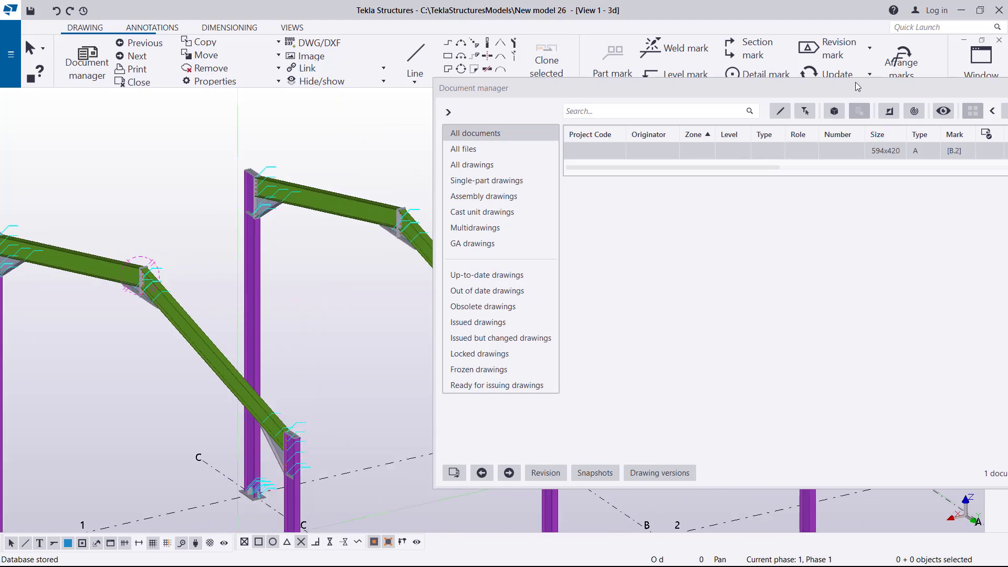
left_click_drag(857, 87, 598, 100)
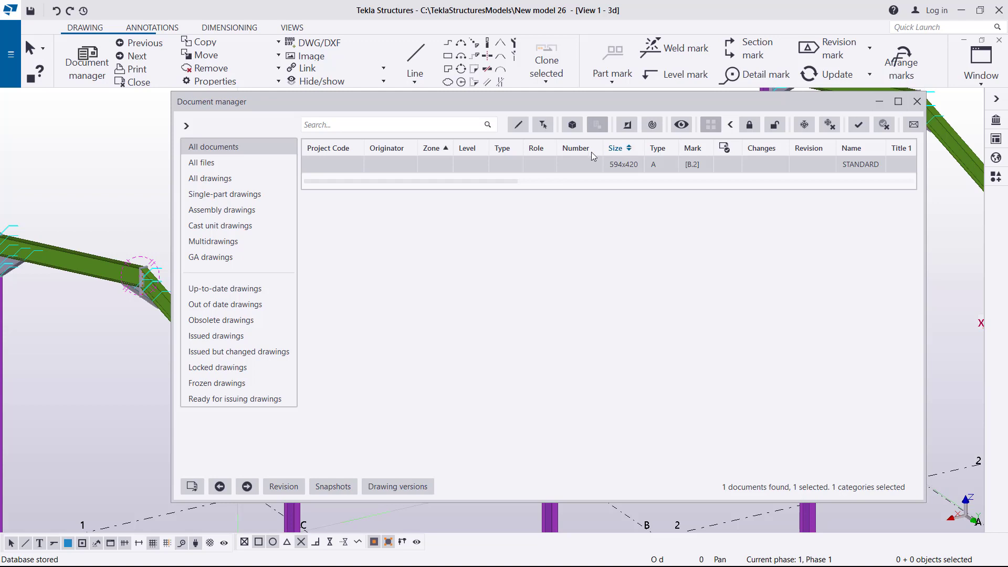
left_click(898, 102)
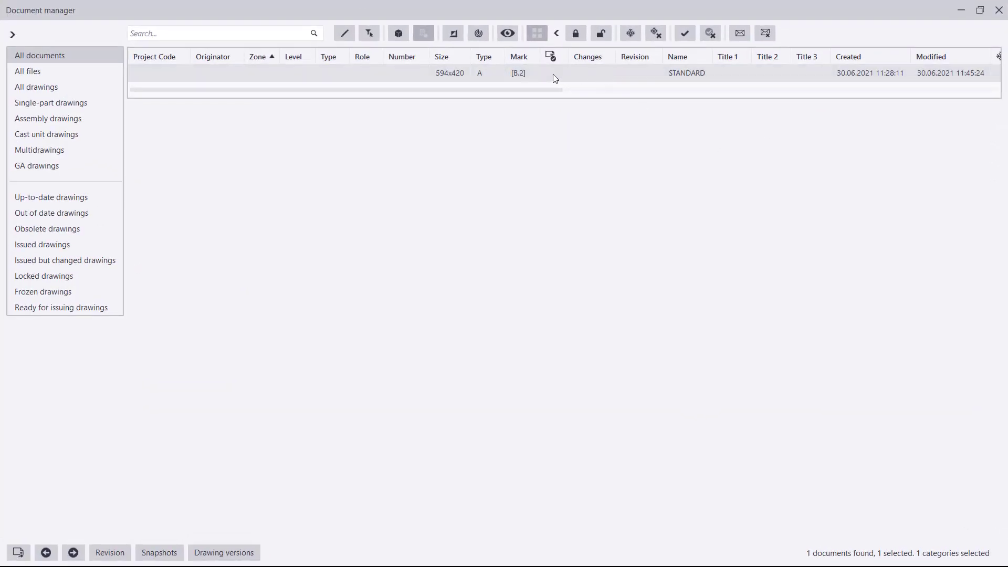
left_click(528, 74)
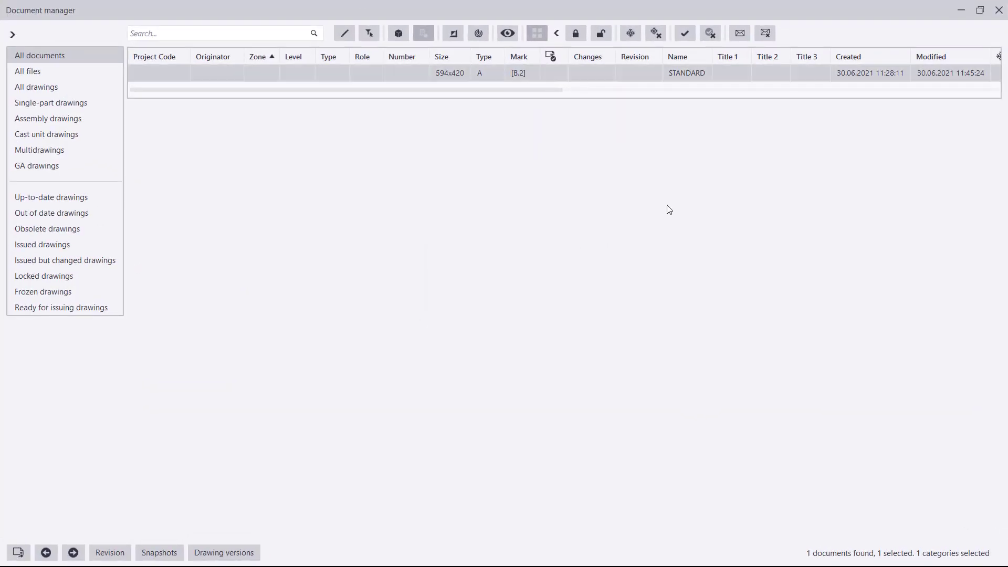
left_click(964, 12)
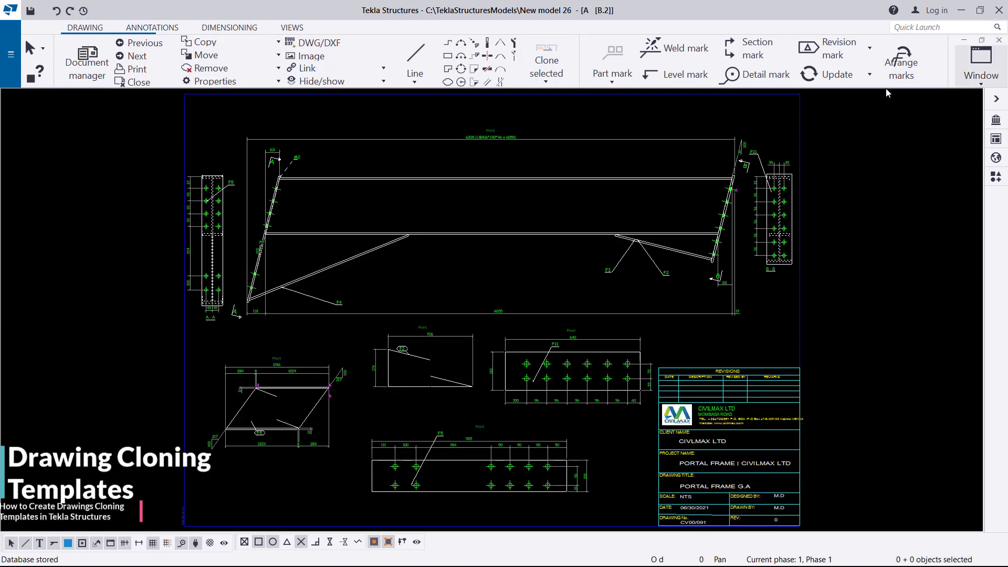
- Close the B.2 drawing and make the named 3d view of the model visible and maximized
left_click(999, 40)
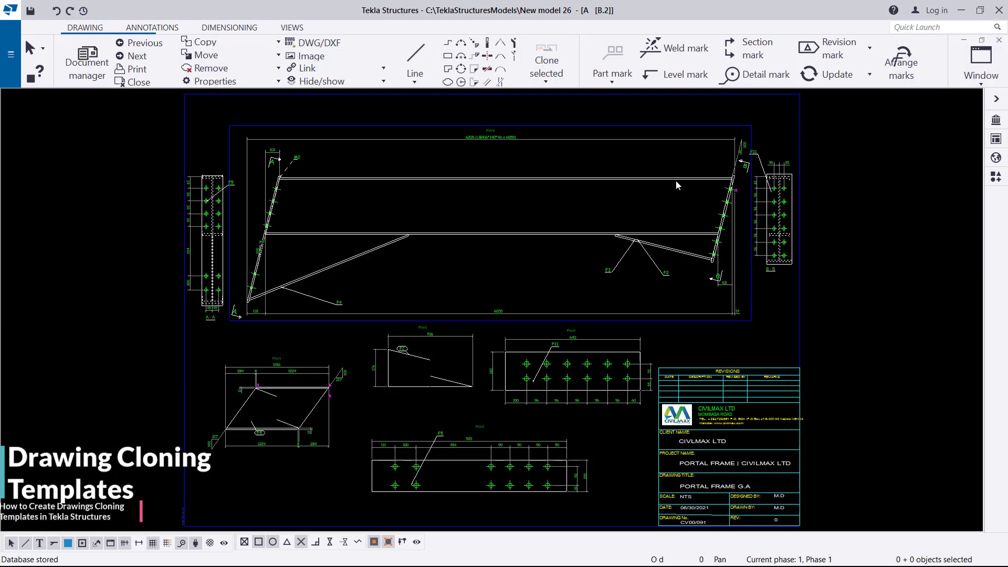
left_click(1000, 40)
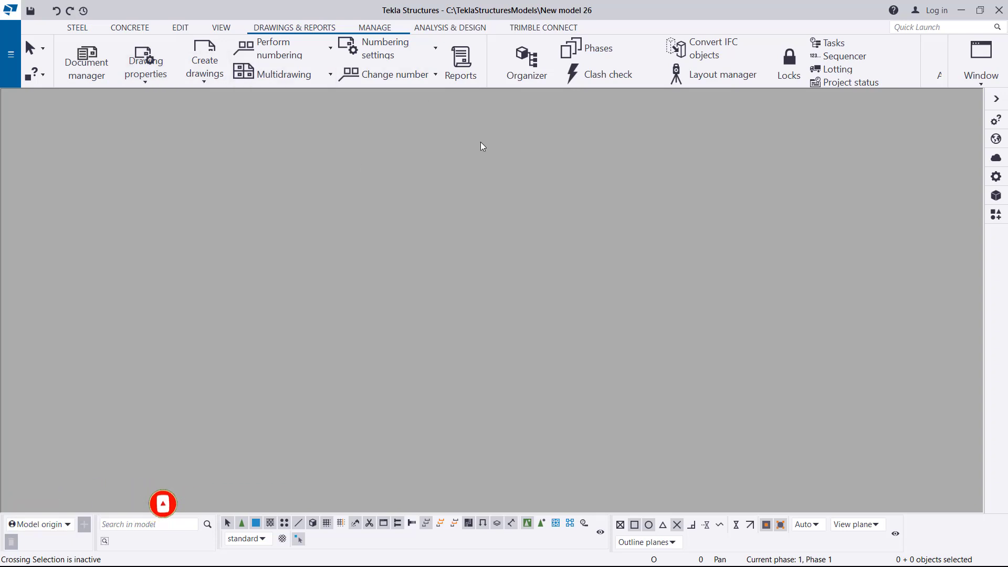
left_click(222, 29)
left_click(88, 67)
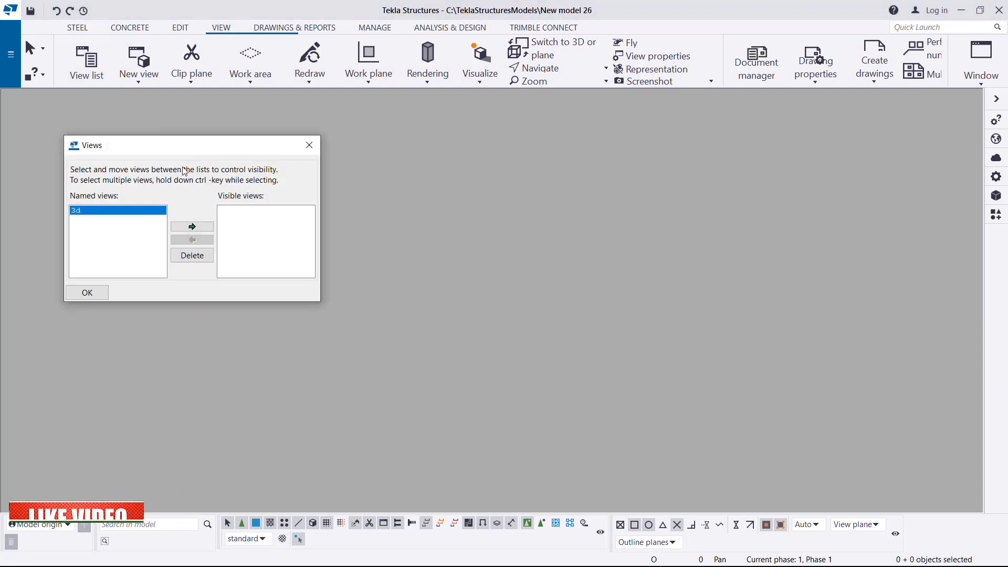
left_click(192, 227)
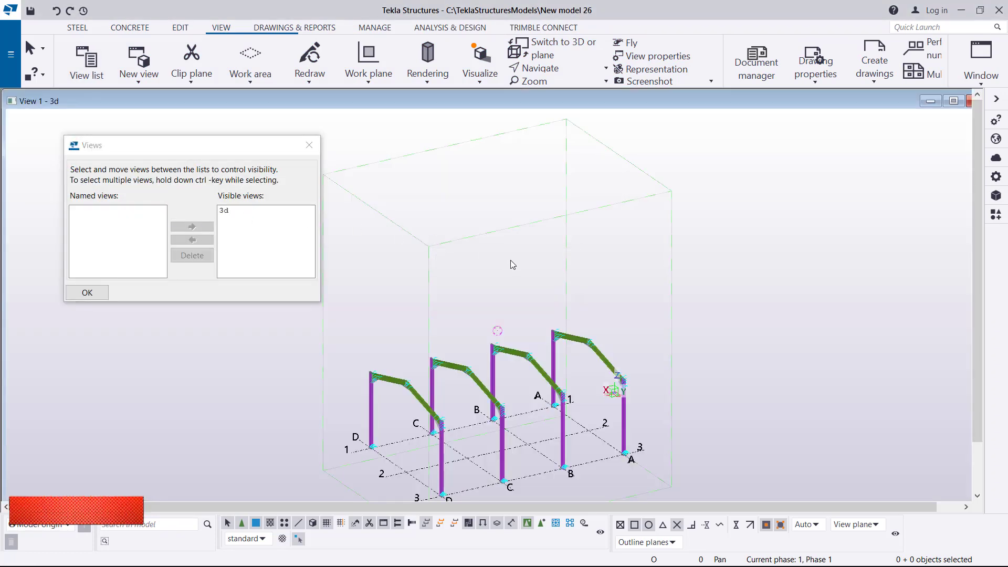
left_click(87, 293)
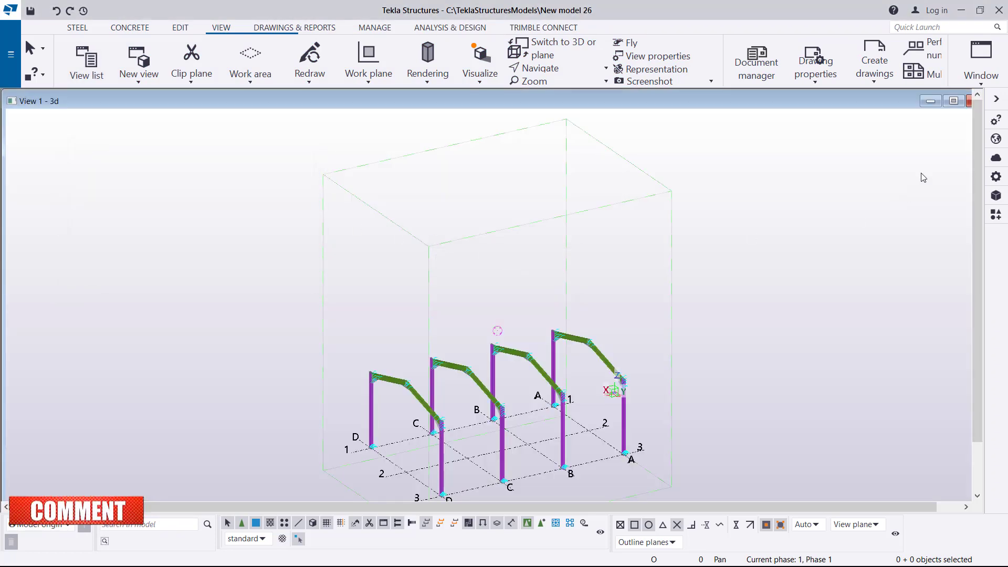
left_click(953, 101)
scroll(377, 443, "up", 5)
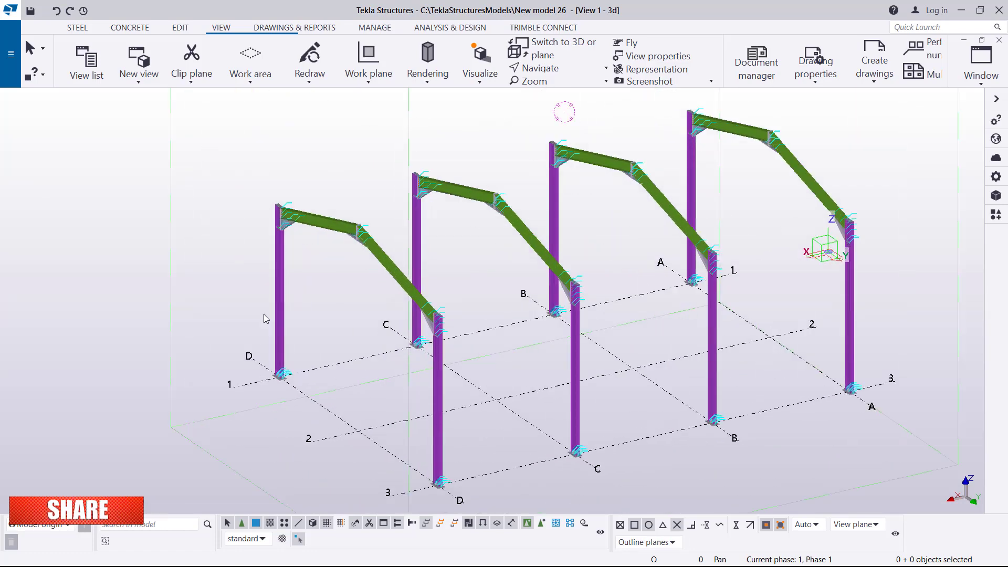
scroll(347, 233, "up", 4)
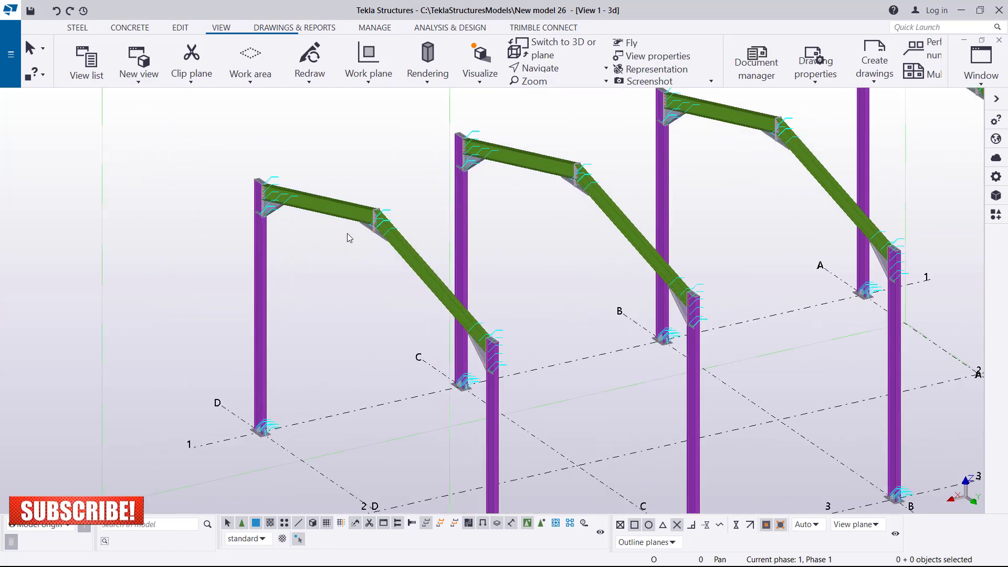
left_click(630, 127)
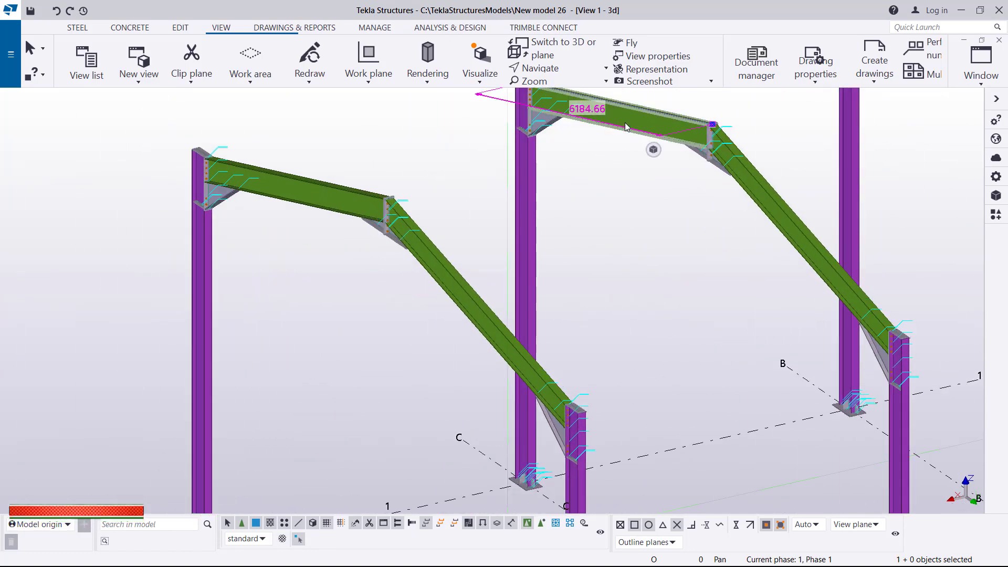
right_click(626, 124)
mouse_move(706, 236)
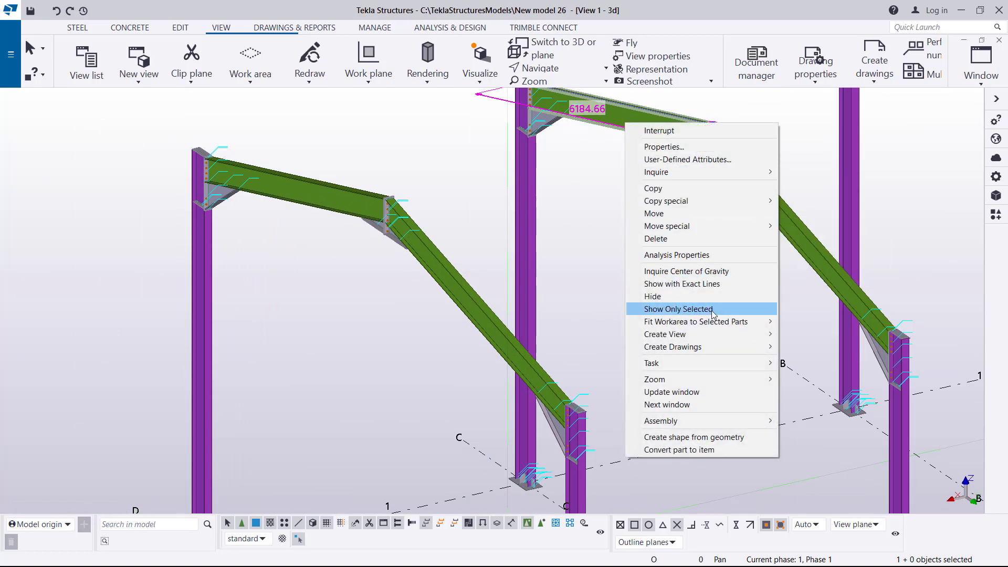
left_click(581, 188)
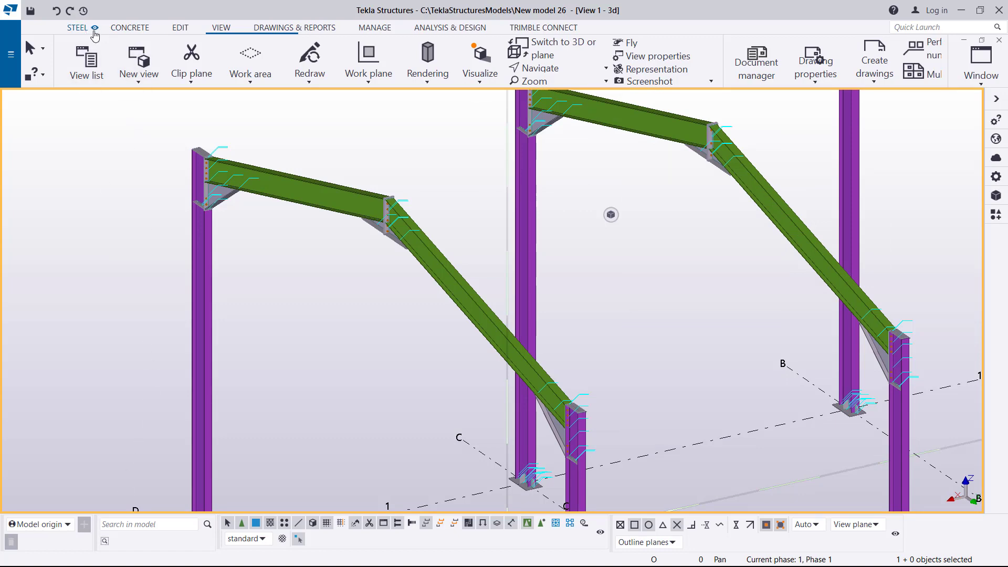
- Reduce the document manager to a floating window and select the short rafter of the grid C frame in the model
left_click(268, 29)
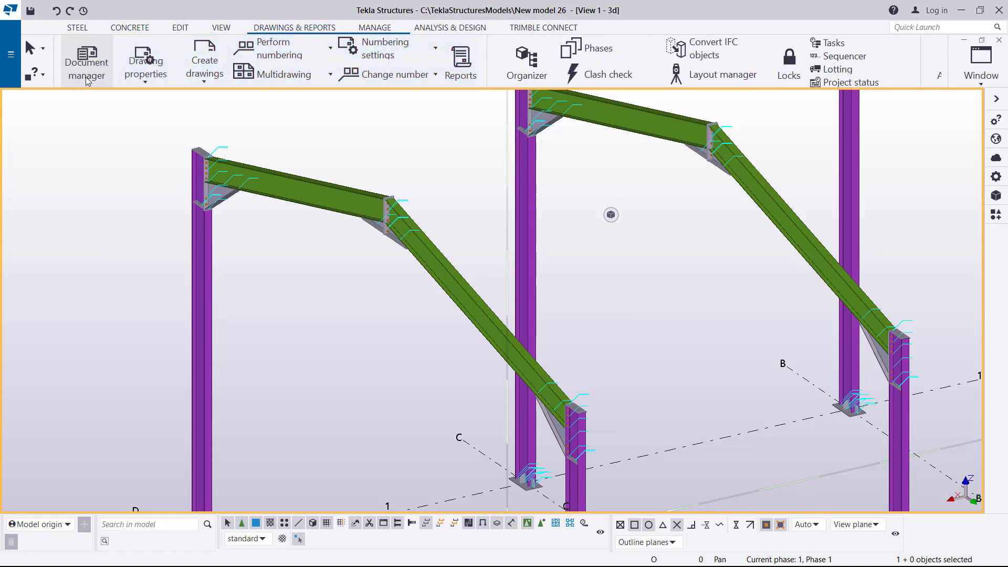
left_click(89, 78)
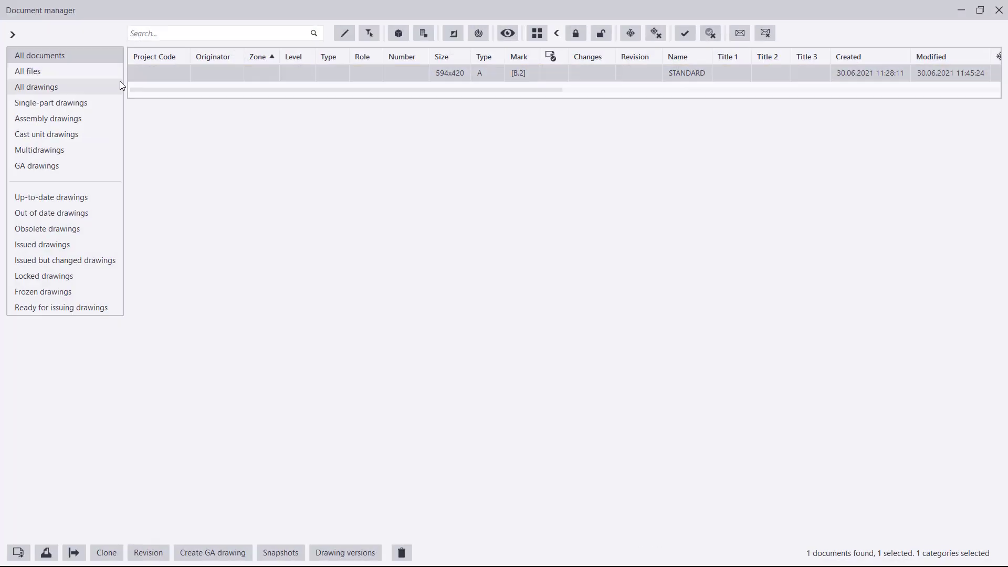
left_click(982, 11)
left_click_drag(565, 110, 834, 260)
left_click(635, 118)
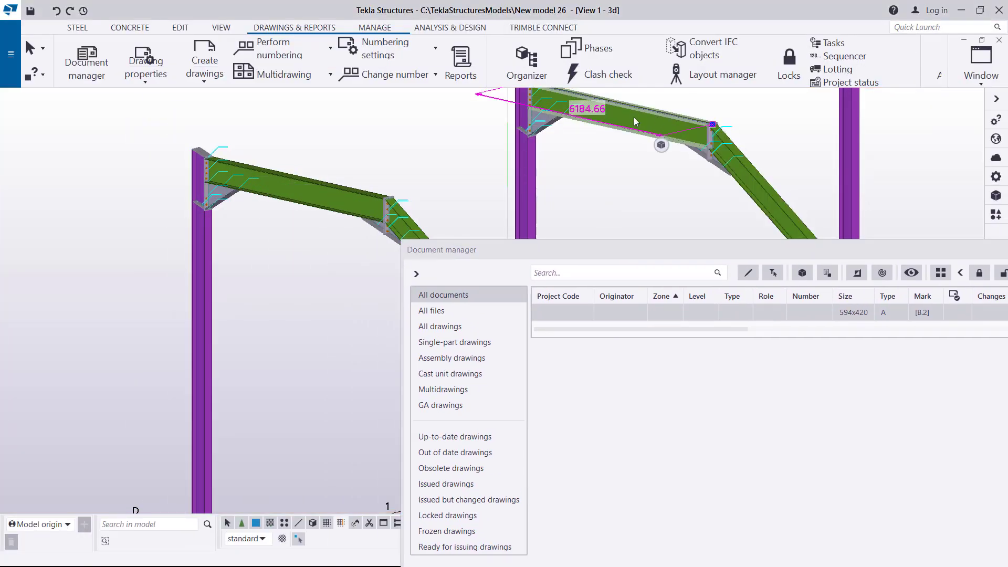
left_click_drag(621, 254, 491, 168)
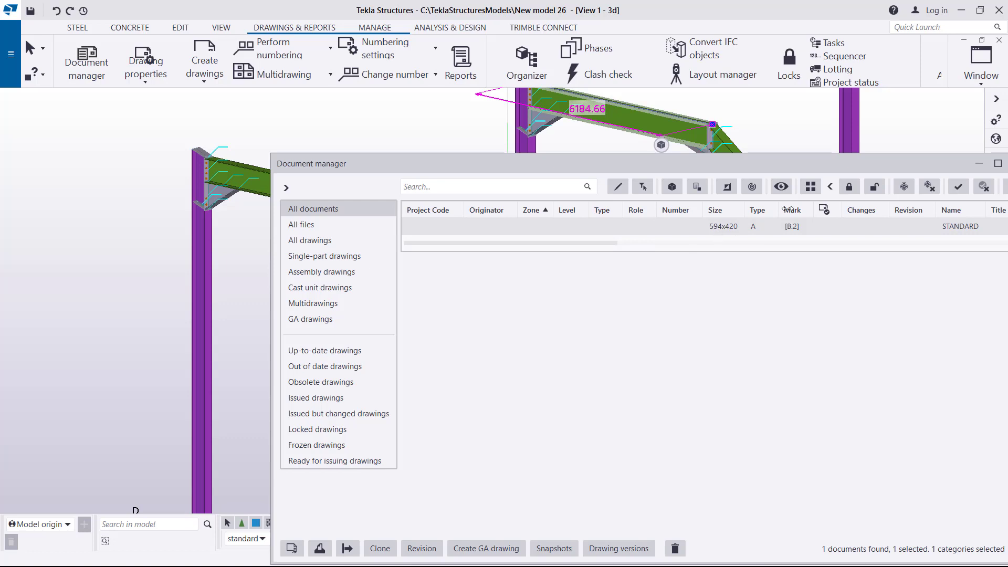
left_click_drag(824, 166, 482, 193)
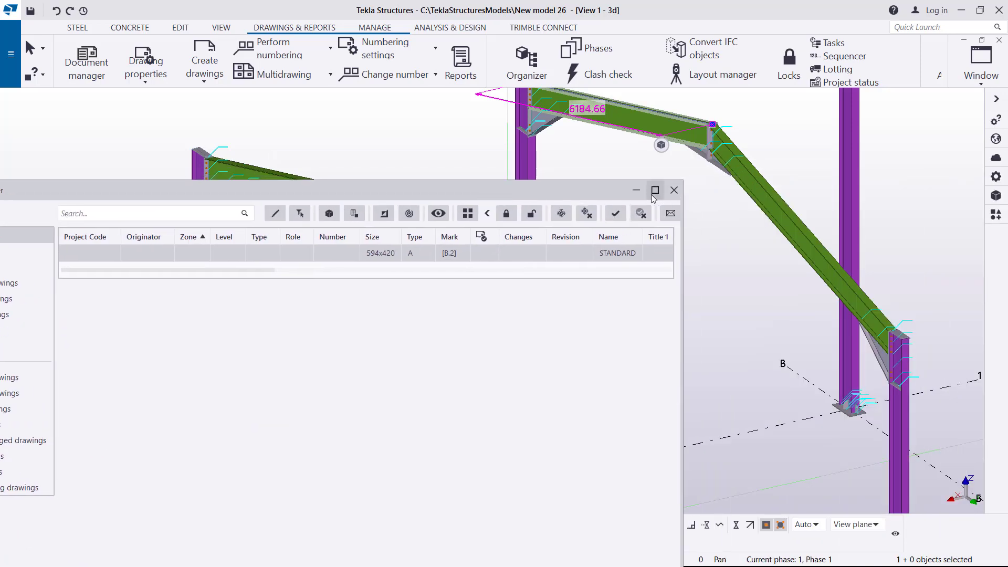
left_click(673, 191)
right_click(622, 120)
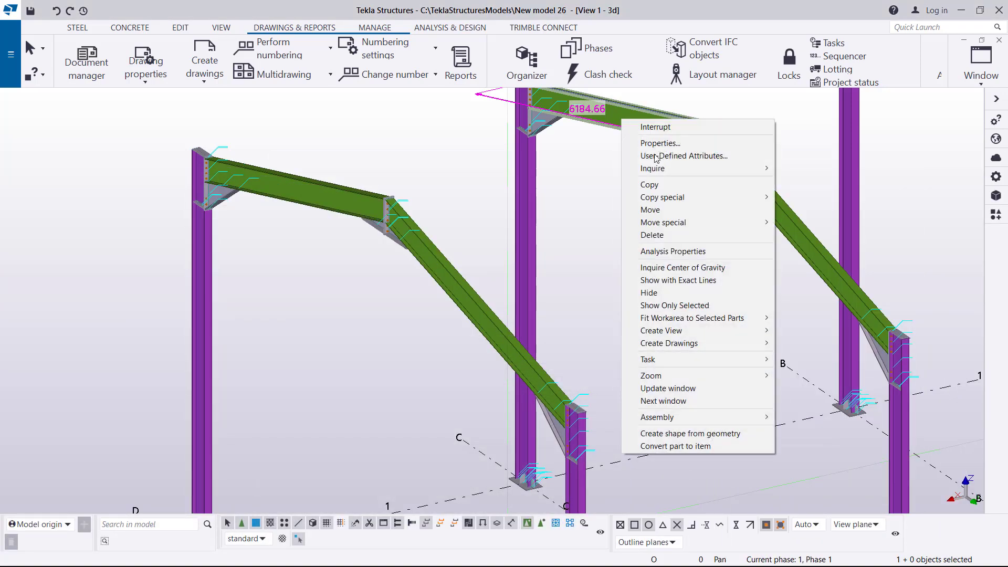
mouse_move(695, 344)
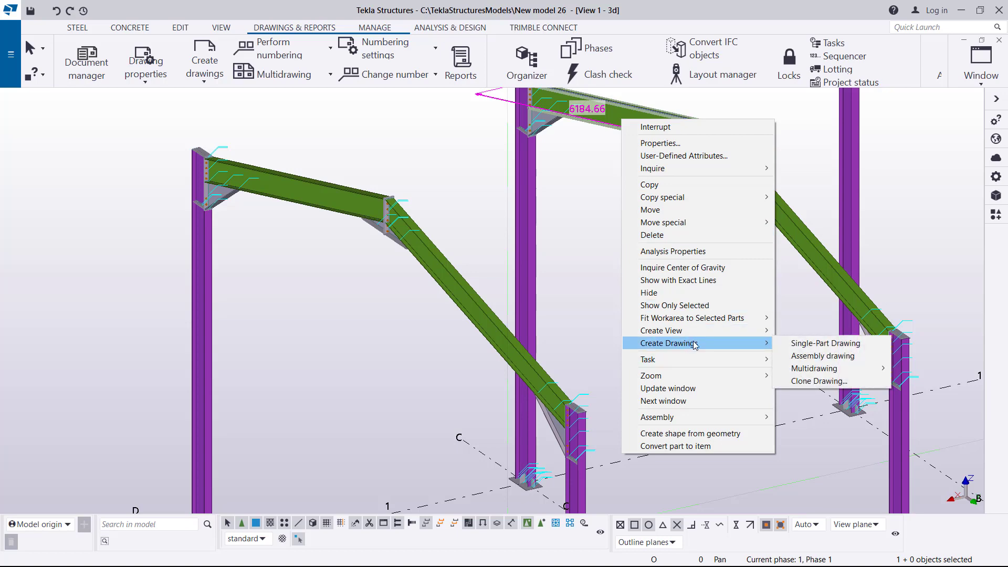
left_click(808, 382)
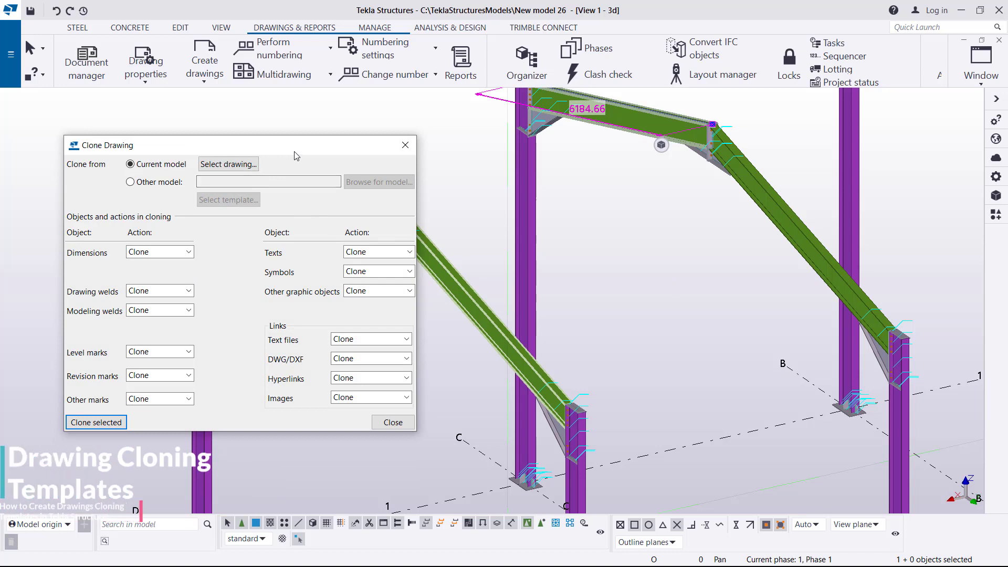
left_click_drag(289, 152, 613, 155)
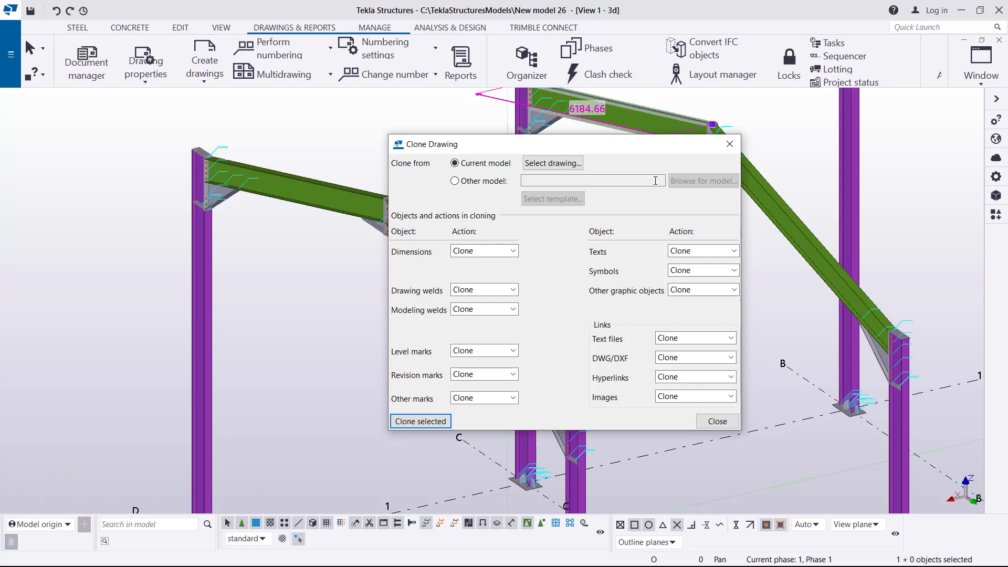
left_click(730, 144)
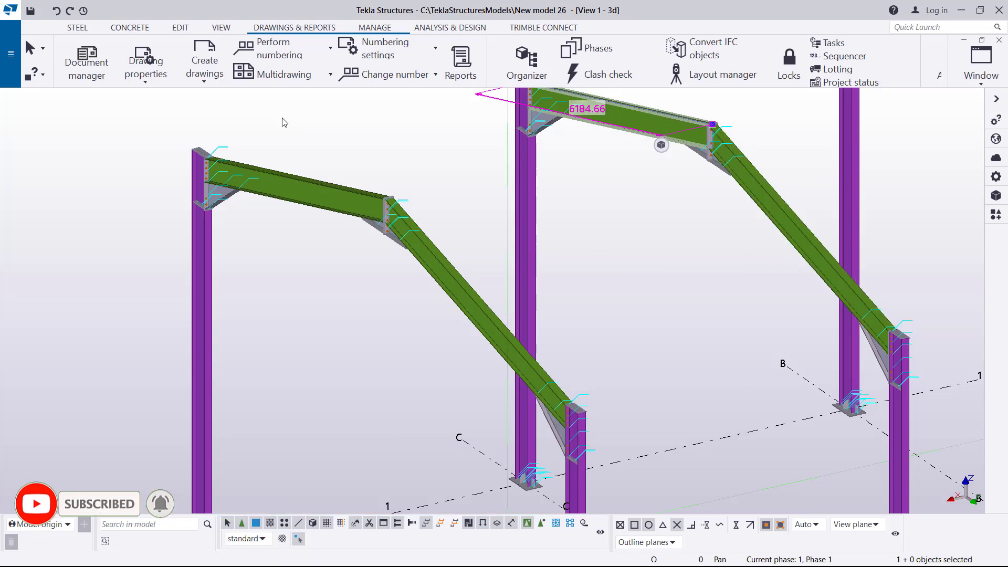
- Clone the B.2 assembly drawing from the document manager for the selected rafter, with every object action set to Clone
key("ctrl+l")
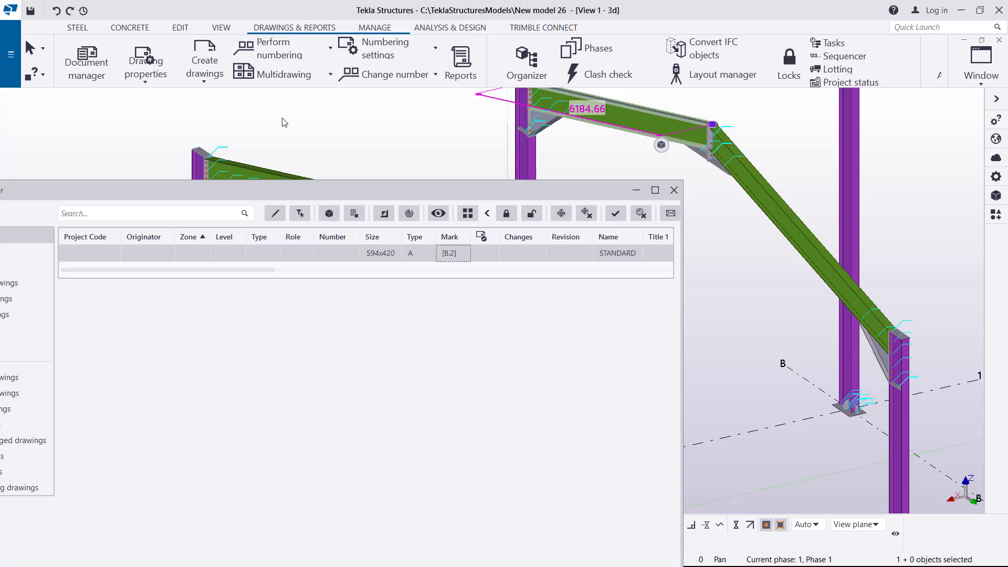
left_click_drag(366, 190, 799, 242)
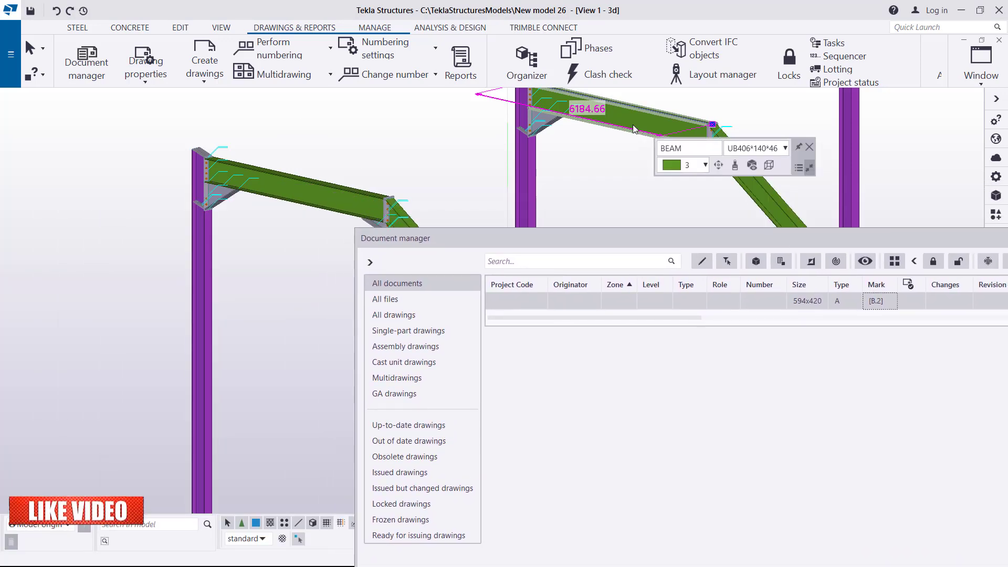
left_click(778, 300)
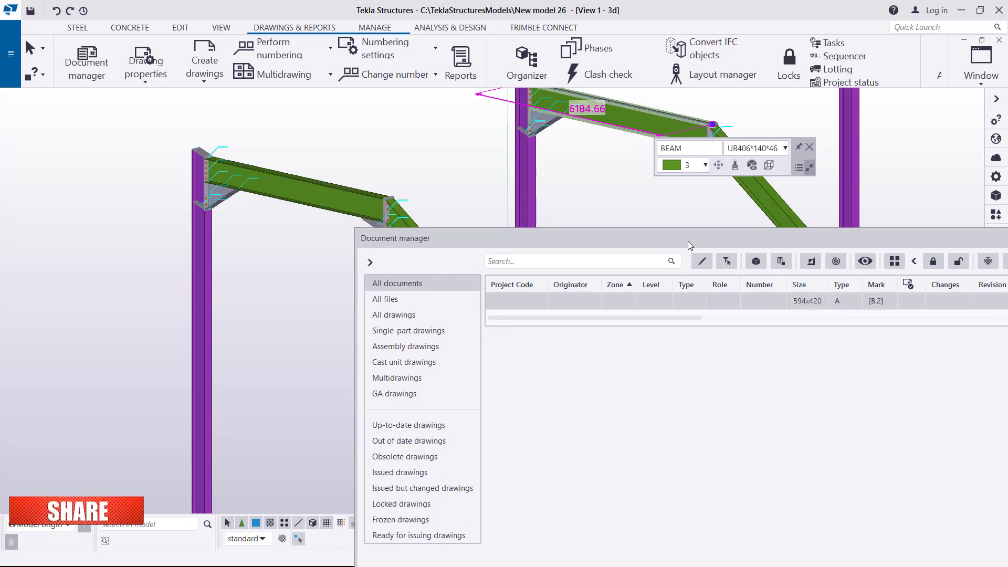
left_click_drag(688, 240, 608, 160)
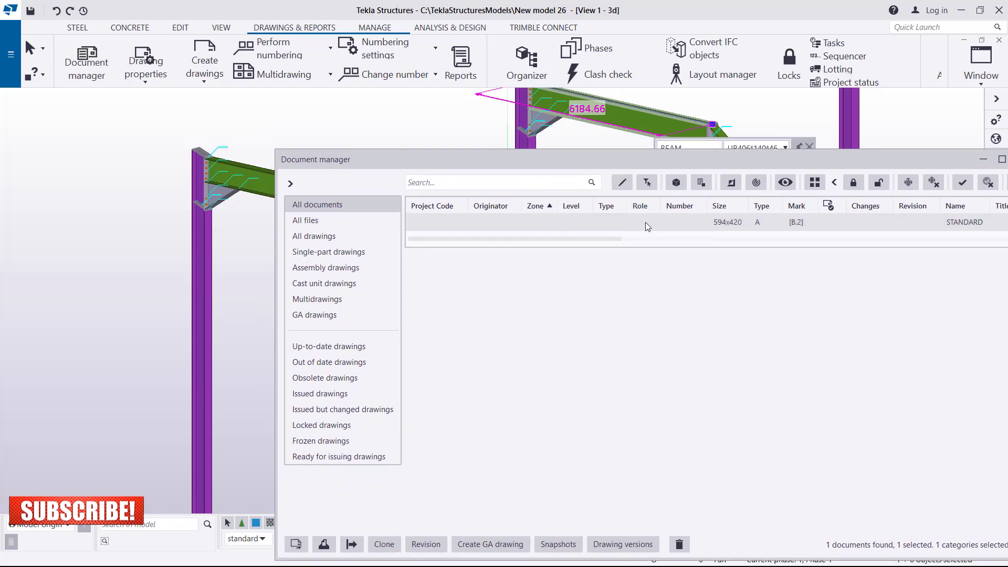
left_click(644, 222)
left_click(383, 544)
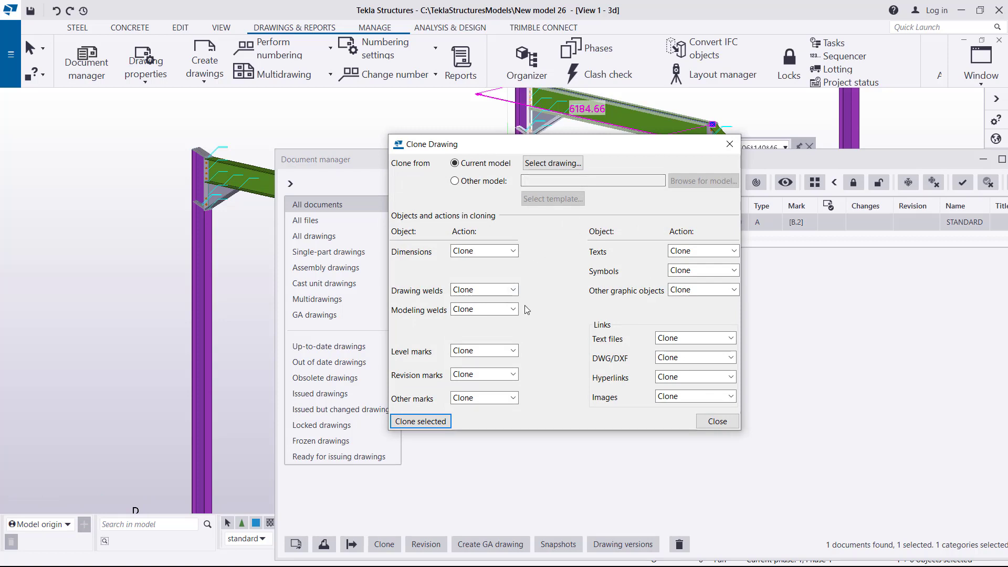
left_click(420, 421)
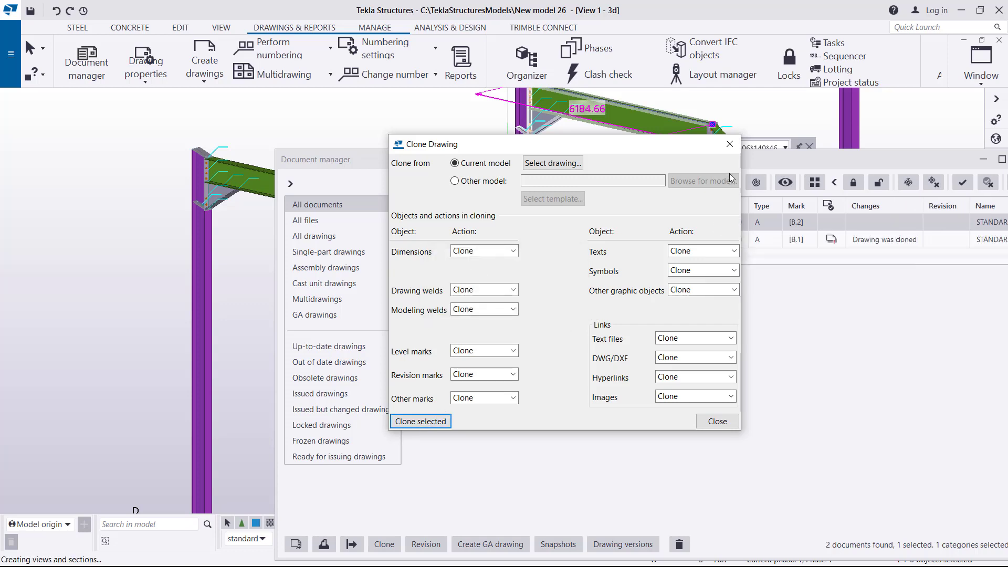
left_click(729, 144)
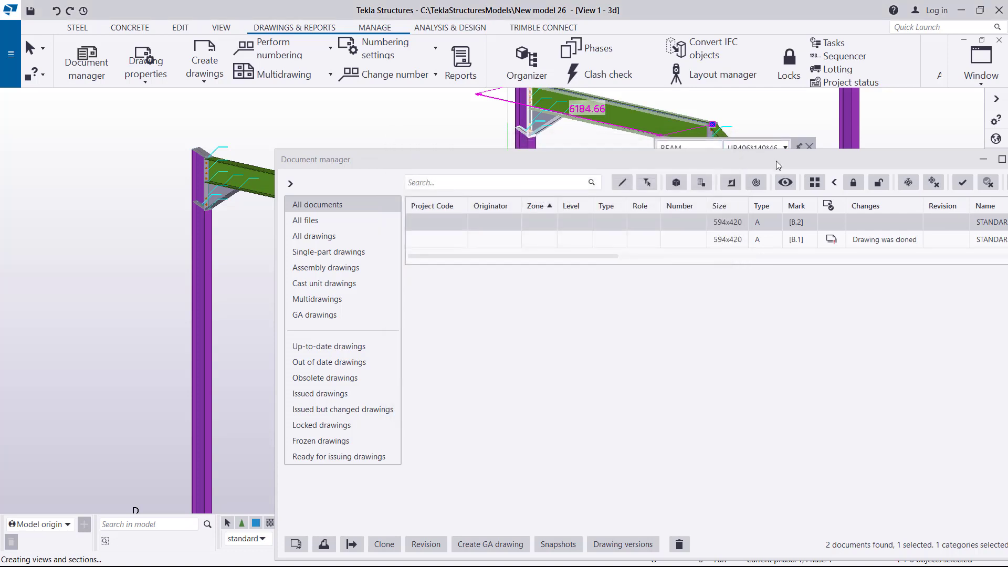
- Open the cloned B.1 assembly drawing from the document manager and examine its rafter and plate views
left_click_drag(776, 161, 570, 60)
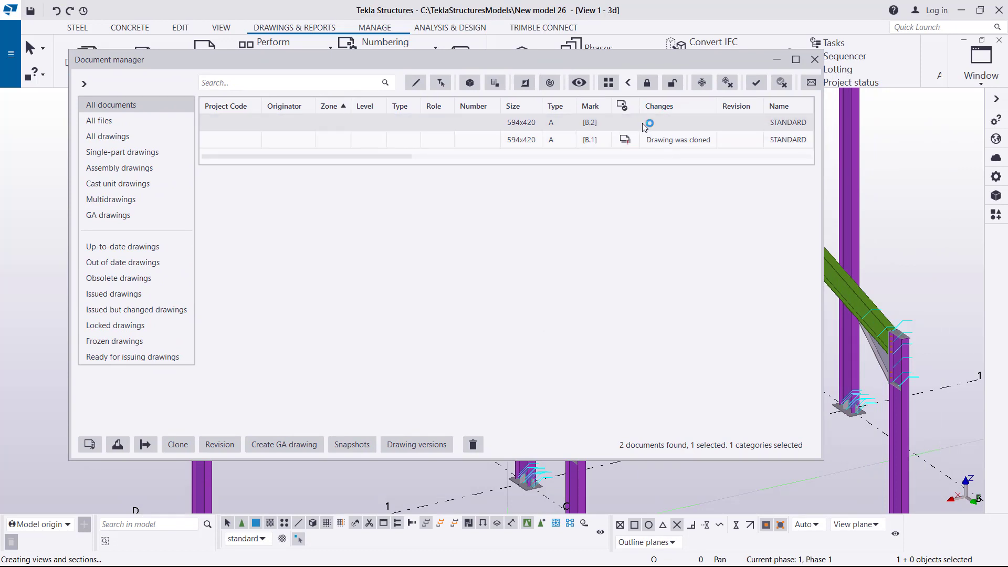
left_click(652, 142, "shift")
double_click(655, 142)
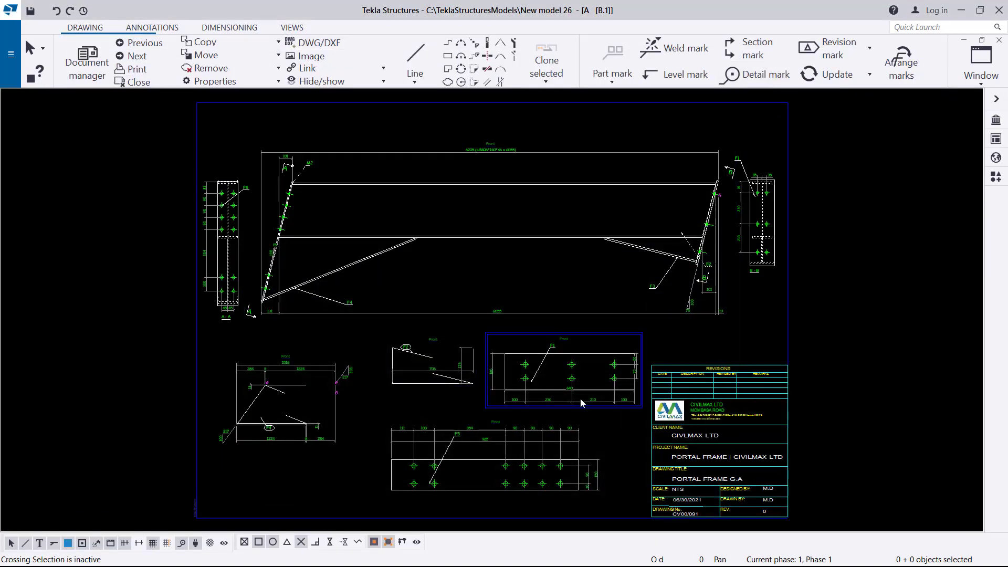
scroll(302, 422, "up", 4)
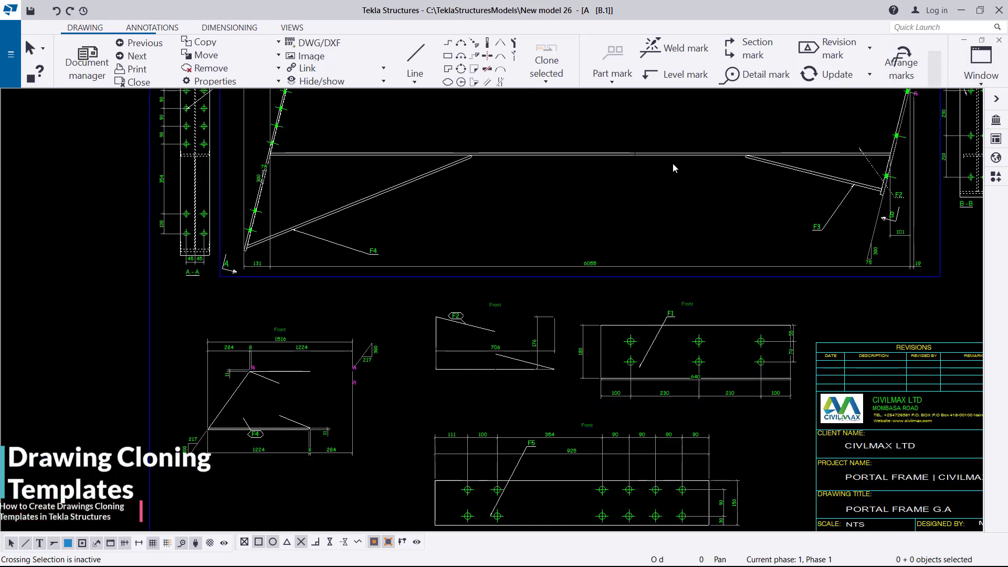
- Open the B.2 drawing while keeping the changes to B.1, and examine its views in the maximized window for comparison
left_click(87, 69)
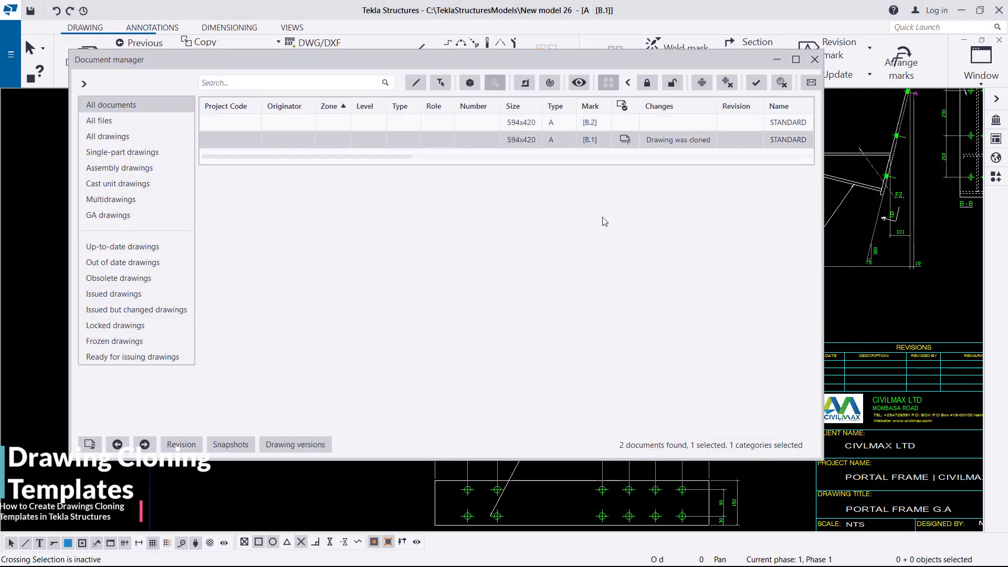
double_click(589, 126)
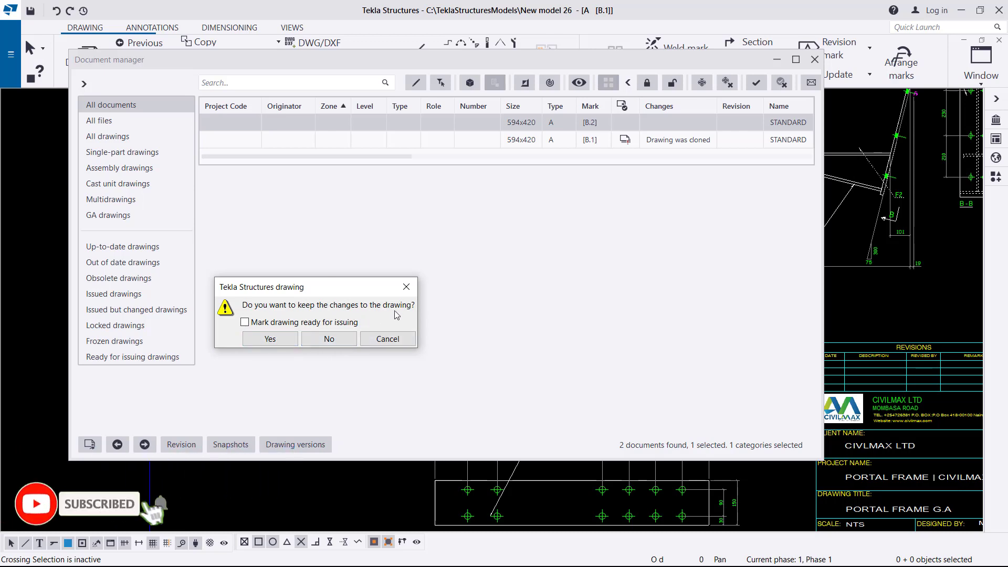
left_click(270, 339)
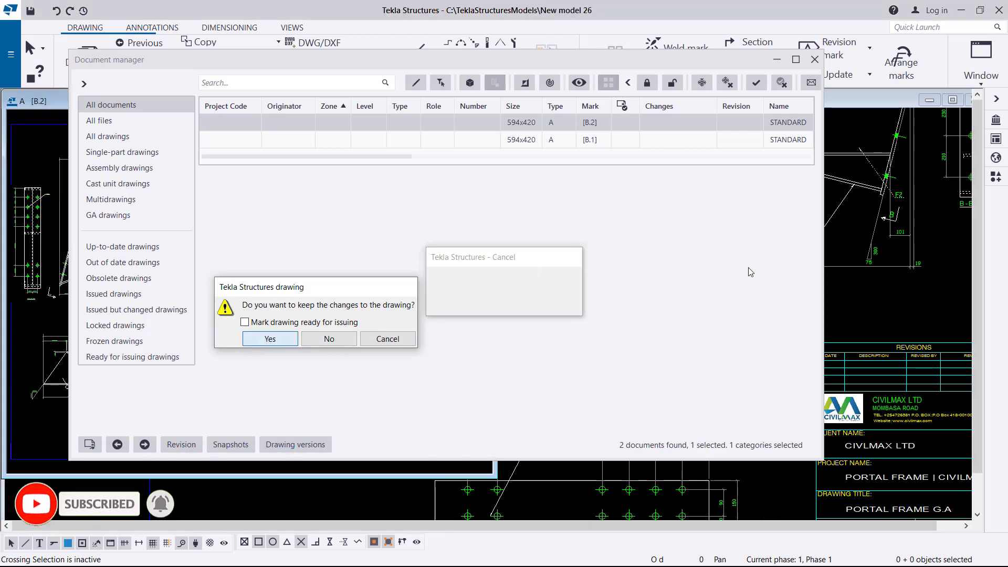
left_click(777, 59)
left_click(458, 101)
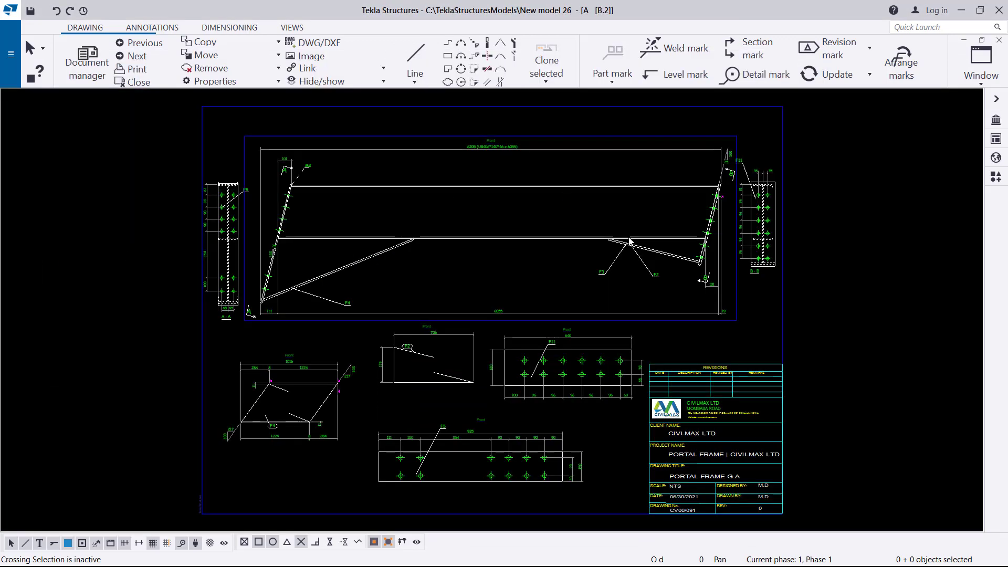
scroll(527, 426, "up", 2)
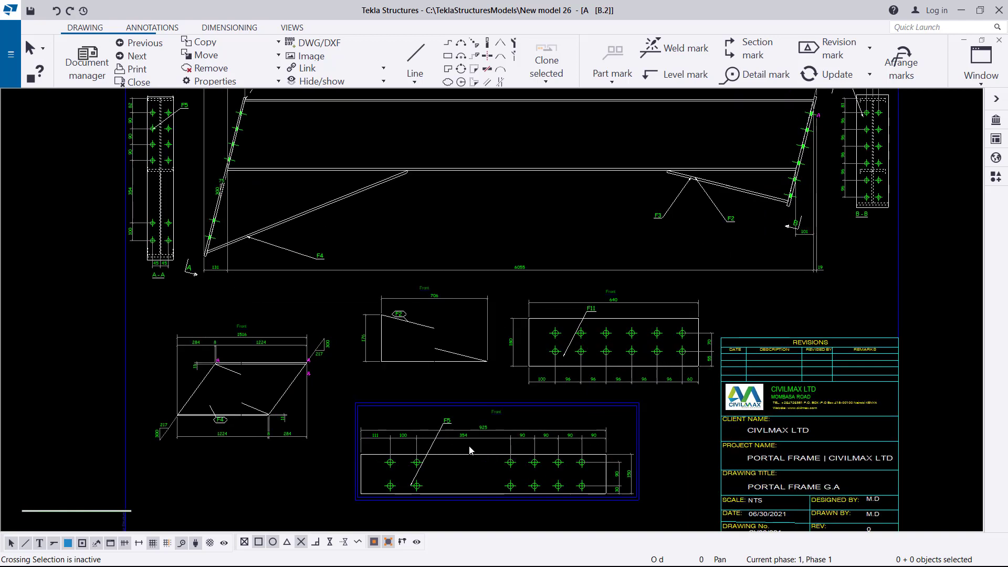
scroll(645, 452, "down", 1)
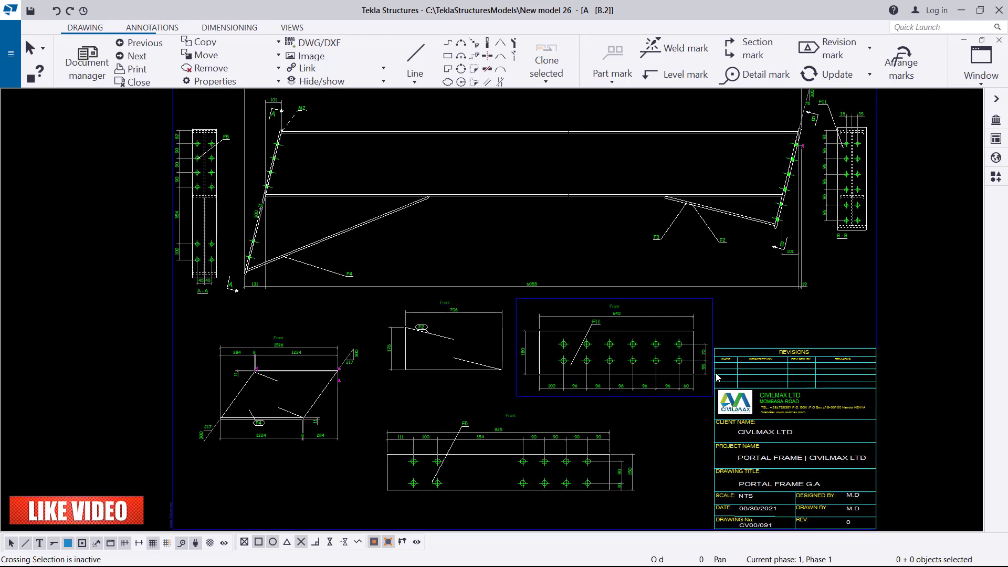